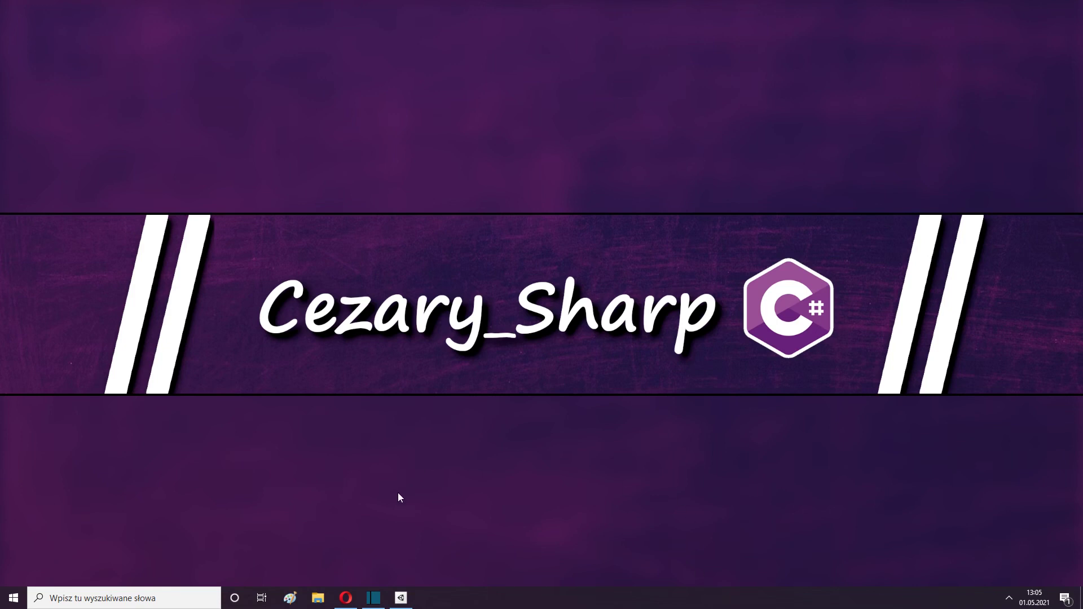
Step: Create a 3D project named 'Family Farm' on Unity 2021.2.0a15 in Unity Hub
{"action": "left_click", "coordinate": [401, 597]}
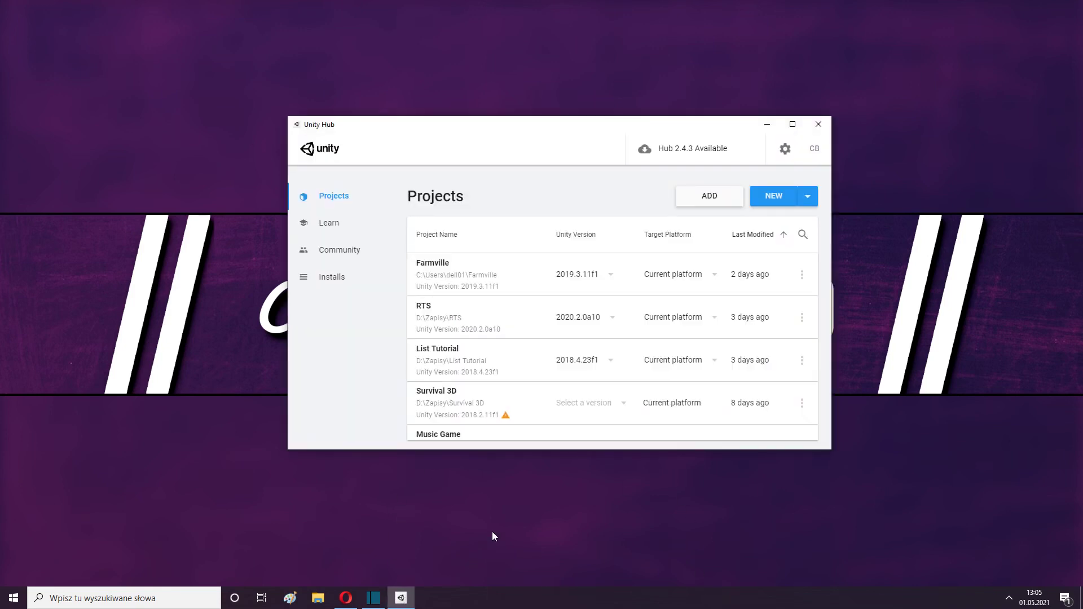
{"action": "left_click", "coordinate": [811, 199]}
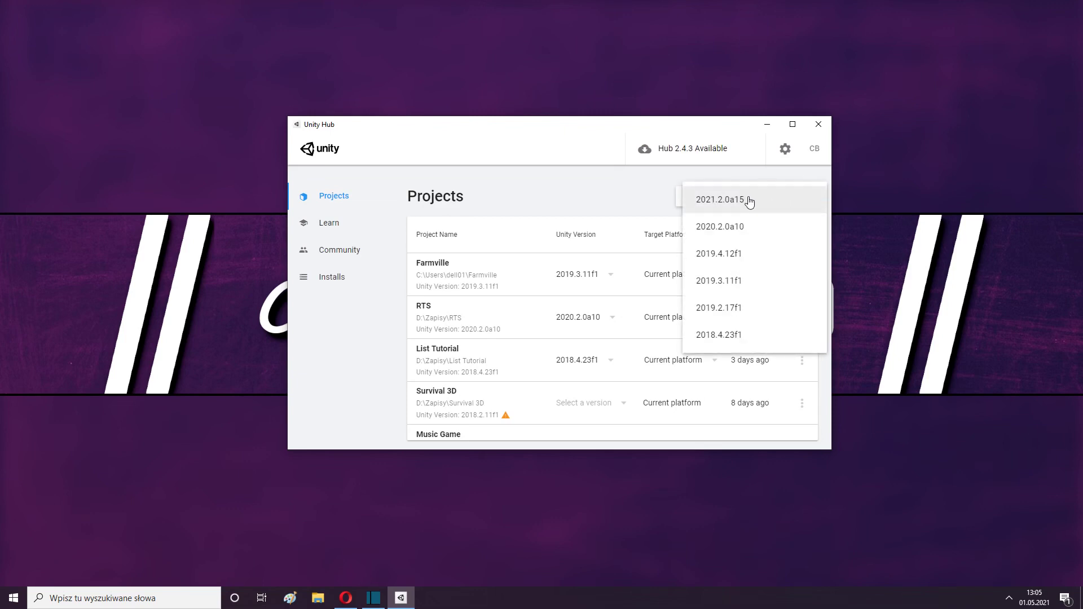
{"action": "left_click", "coordinate": [750, 200]}
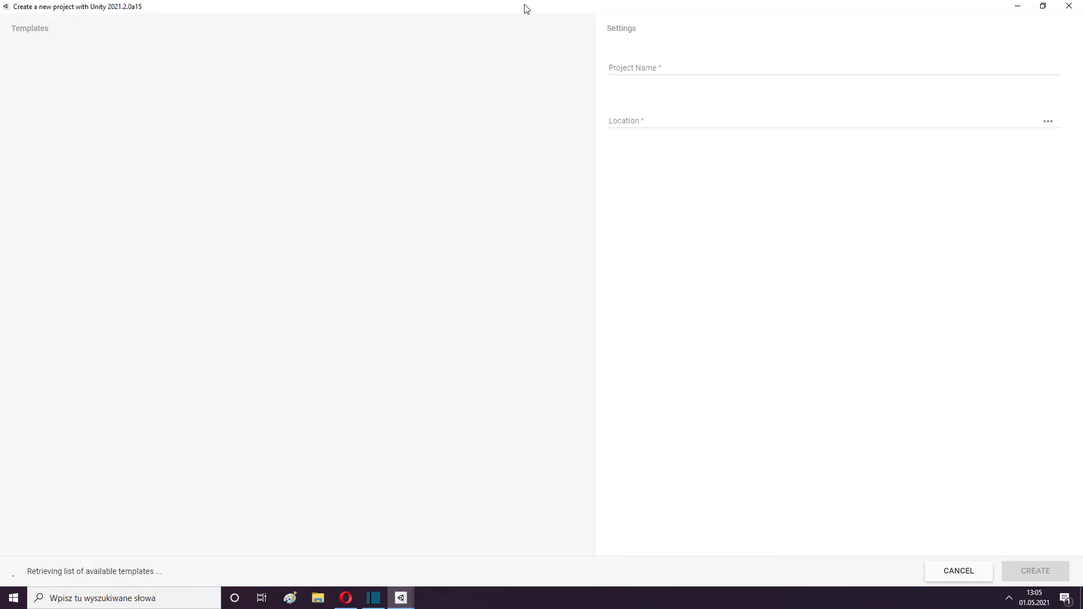
{"action": "left_click_drag", "start_coordinate": [523, 6], "coordinate": [561, 167]}
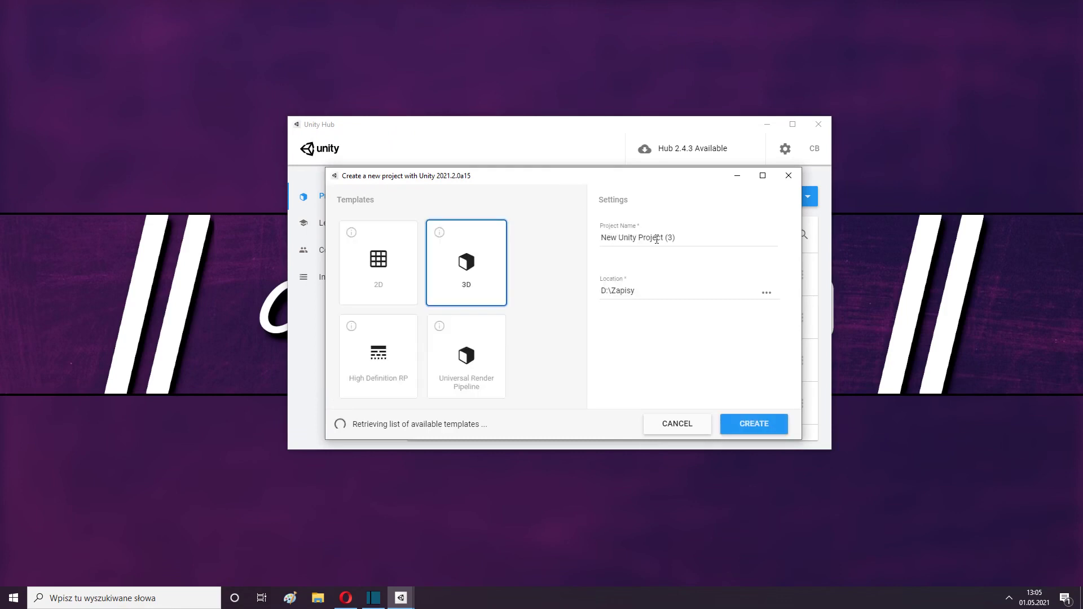
{"action": "triple_click", "coordinate": [688, 239]}
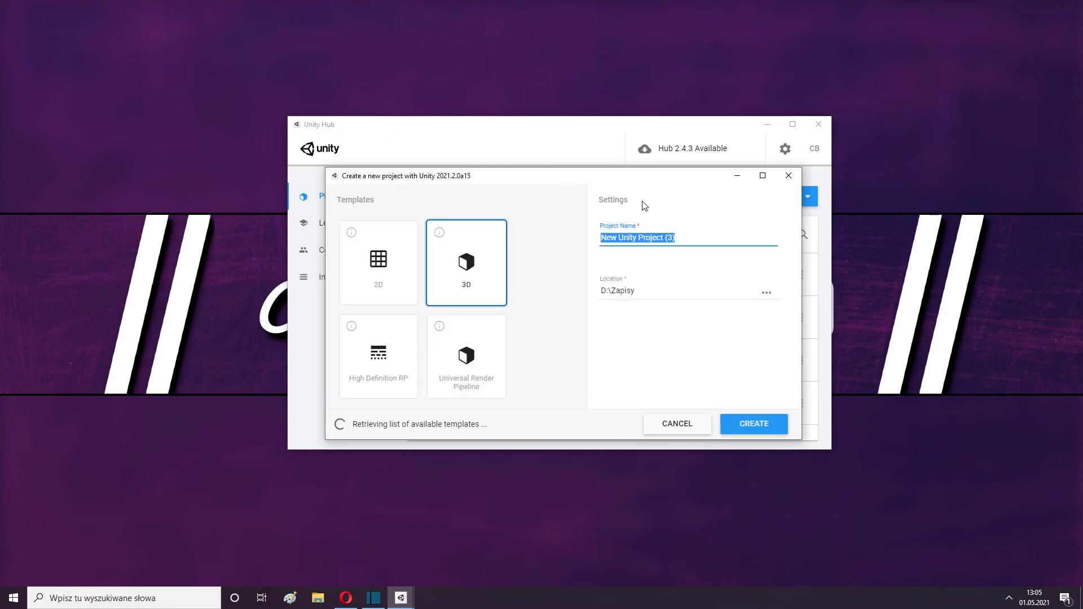
{"action": "type", "text": "Family Farm"}
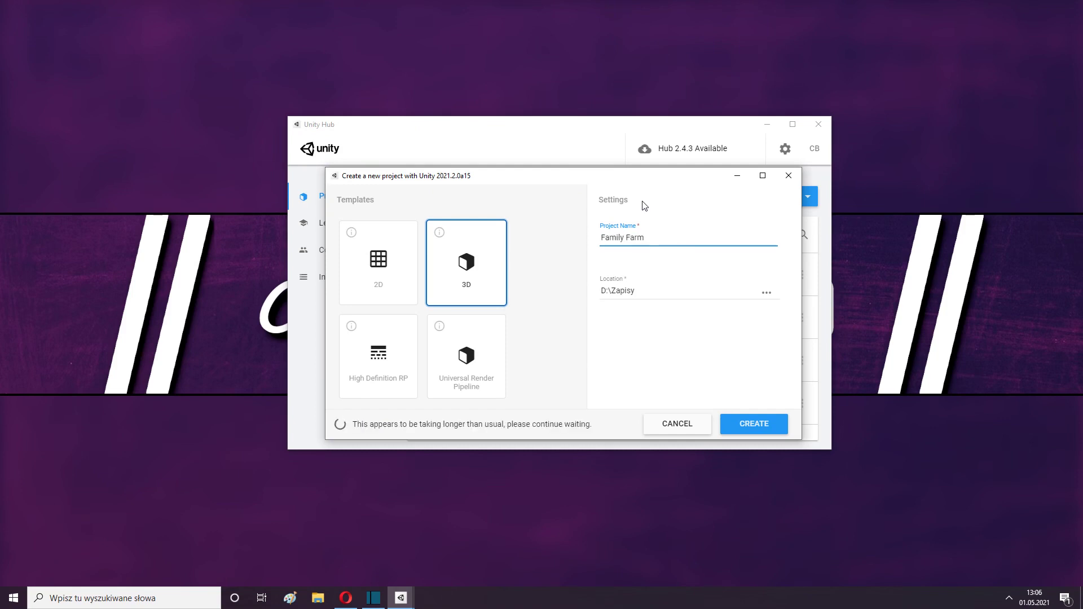
{"action": "left_click", "coordinate": [741, 432]}
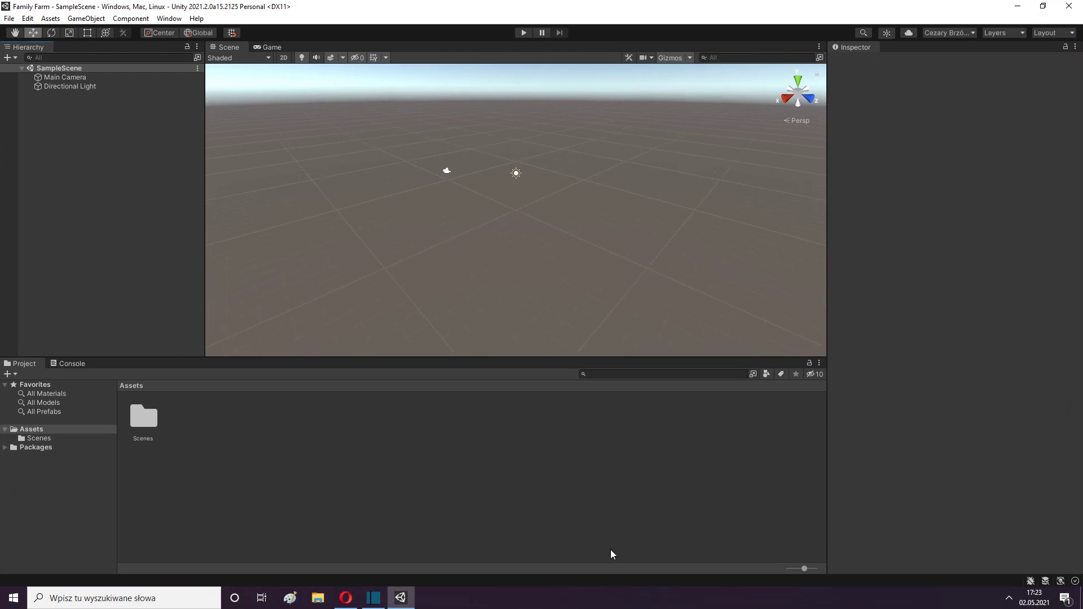
Step: Make the Main Camera orthographic and place it at position (-5, 15, -5)
{"action": "left_click", "coordinate": [89, 77]}
{"action": "left_click", "coordinate": [939, 195]}
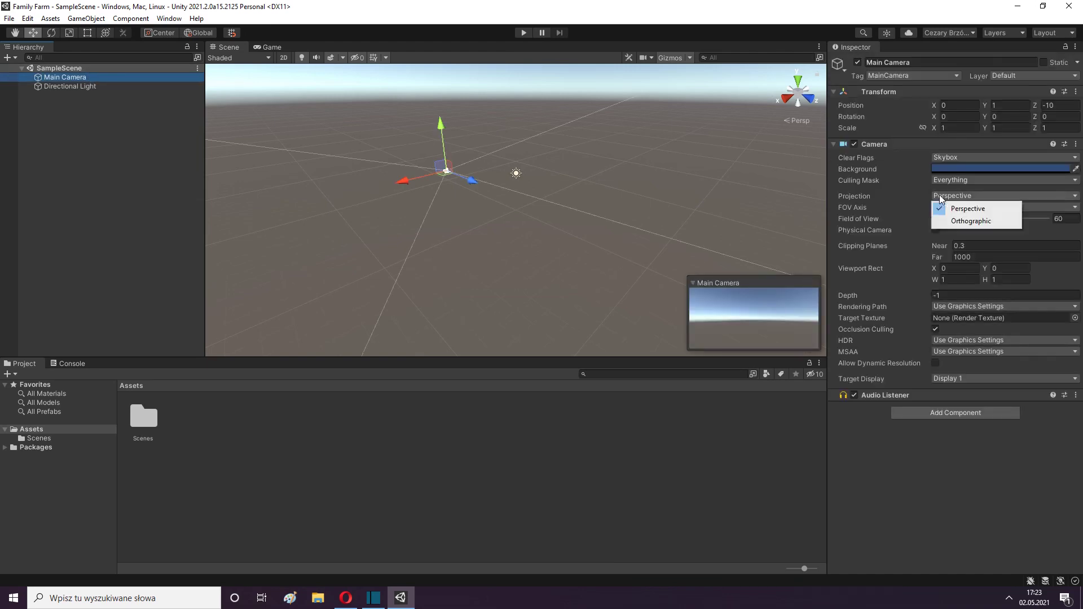
{"action": "left_click", "coordinate": [962, 220]}
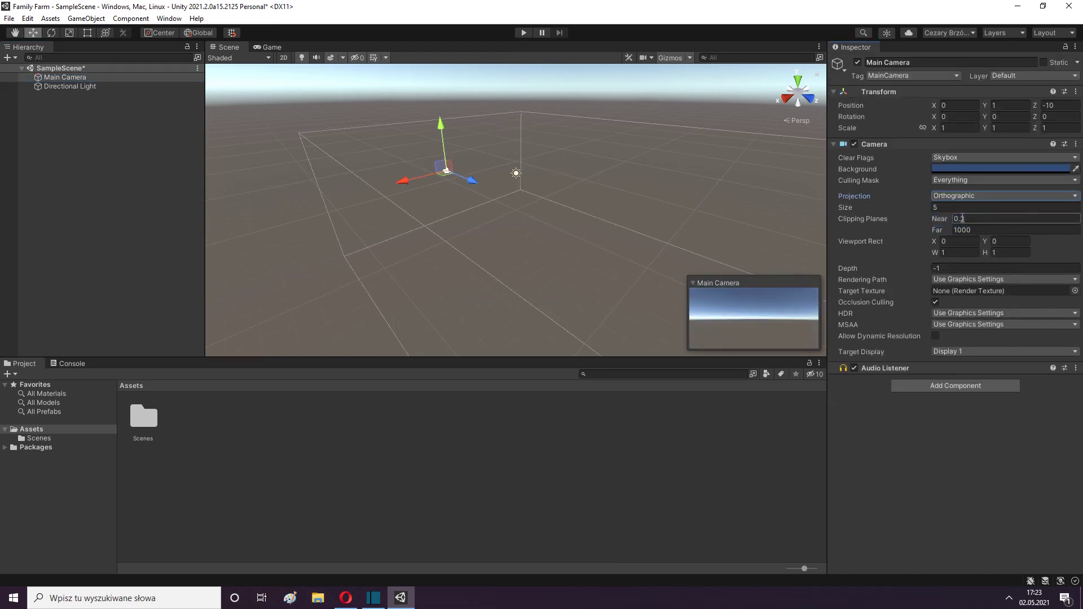
{"action": "left_click", "coordinate": [1009, 105]}
{"action": "type", "text": "15"}
{"action": "left_click", "coordinate": [1064, 106]}
{"action": "type", "text": "-5"}
{"action": "left_click", "coordinate": [973, 105]}
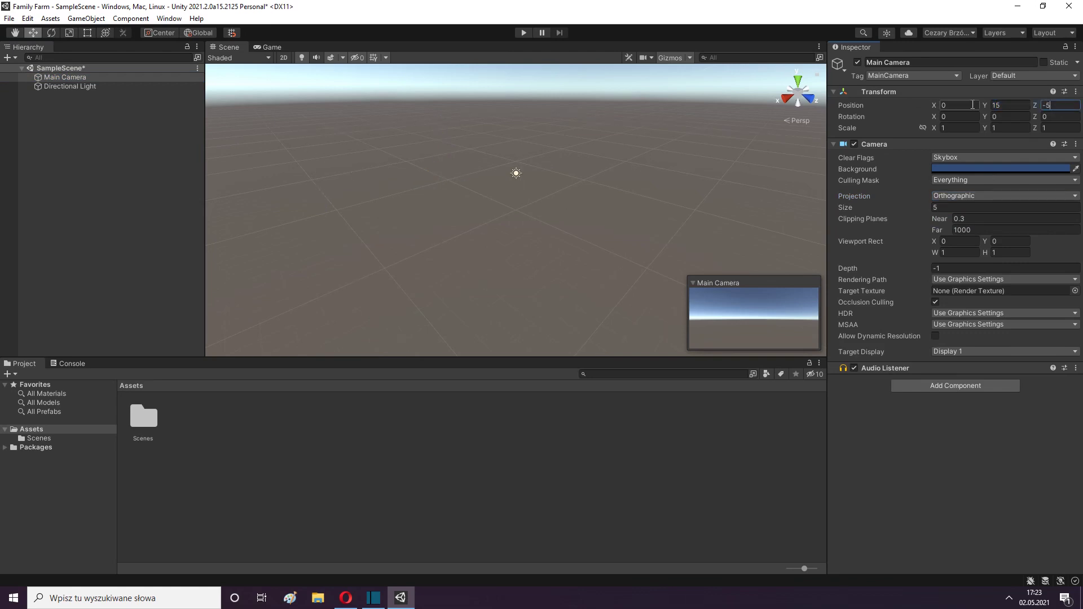
Step: Rotate the camera to (30, 45, 0) and set its orthographic size to 10
{"action": "left_click", "coordinate": [1011, 120]}
{"action": "type", "text": "45"}
{"action": "left_click", "coordinate": [967, 119]}
{"action": "type", "text": "3"}
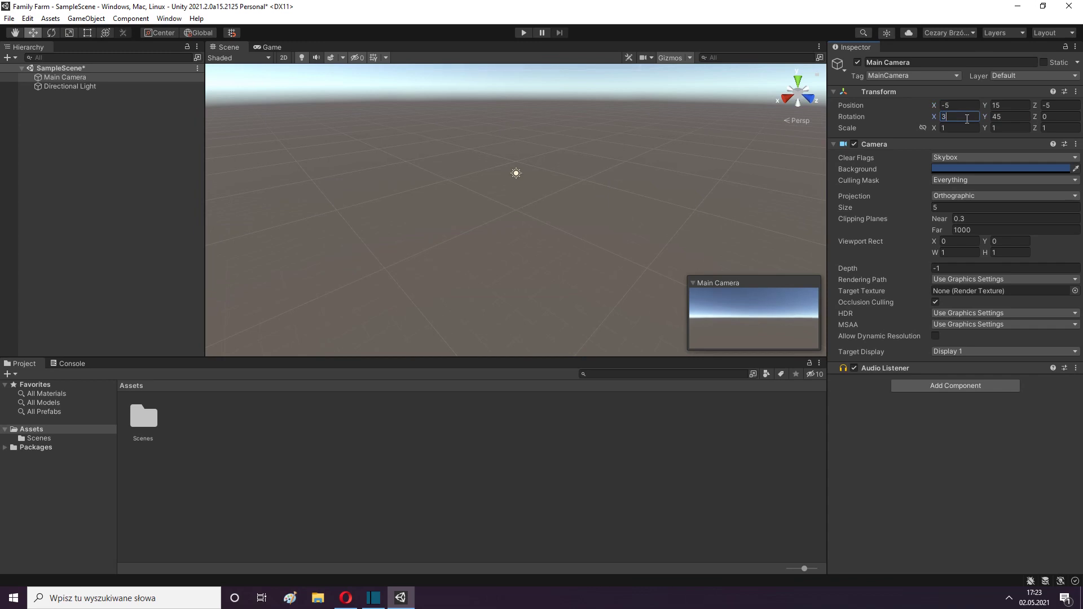
{"action": "type", "text": "0"}
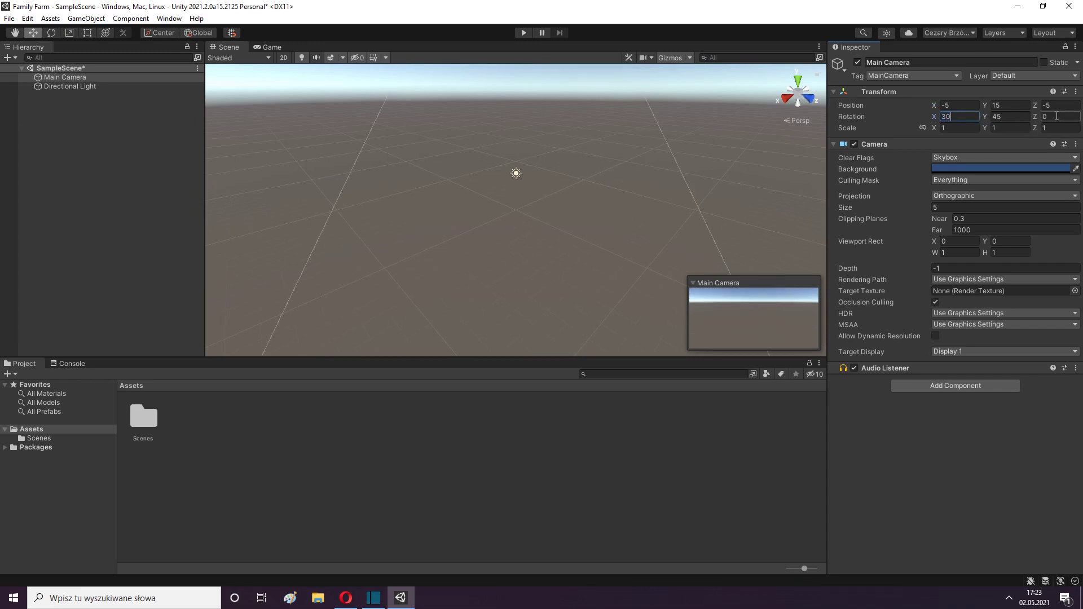
{"action": "left_click", "coordinate": [955, 207]}
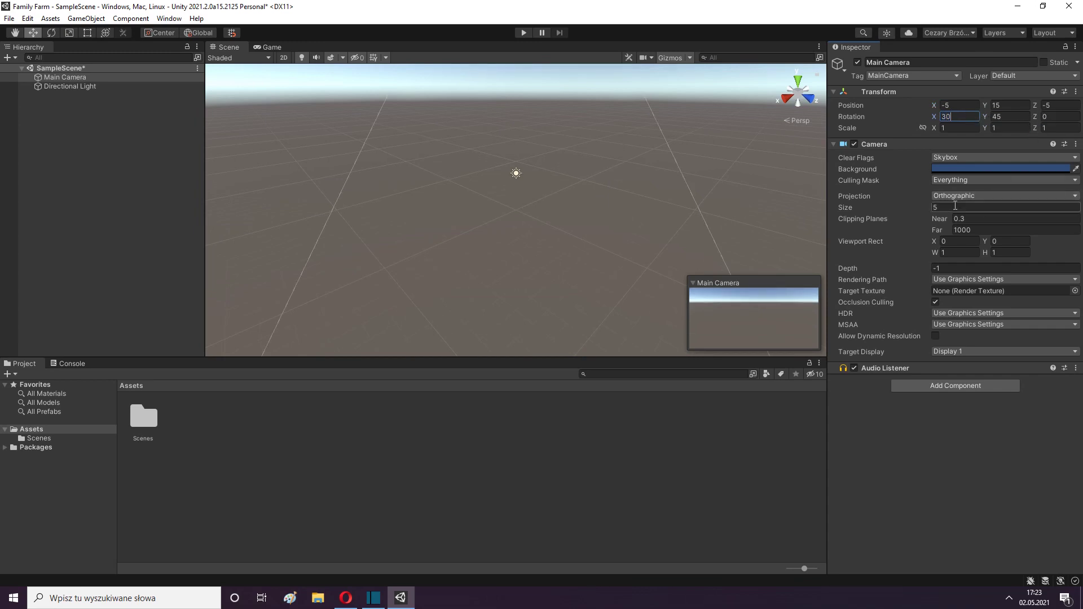
{"action": "type", "text": "10"}
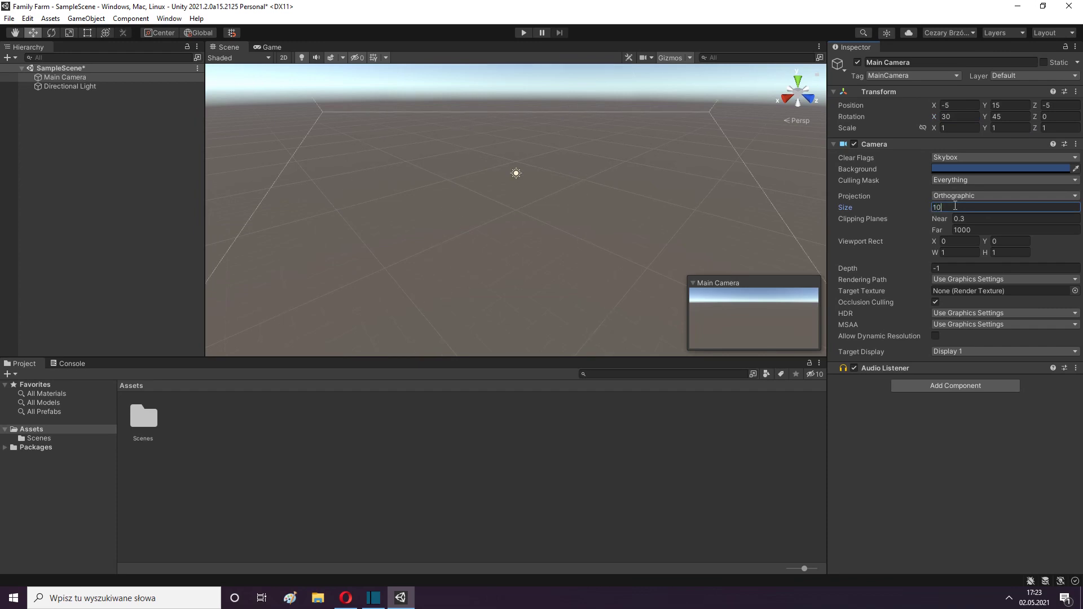
Step: Set the camera's Clear Flags to Solid Color and preview it in the Game view
{"action": "left_click", "coordinate": [973, 157]}
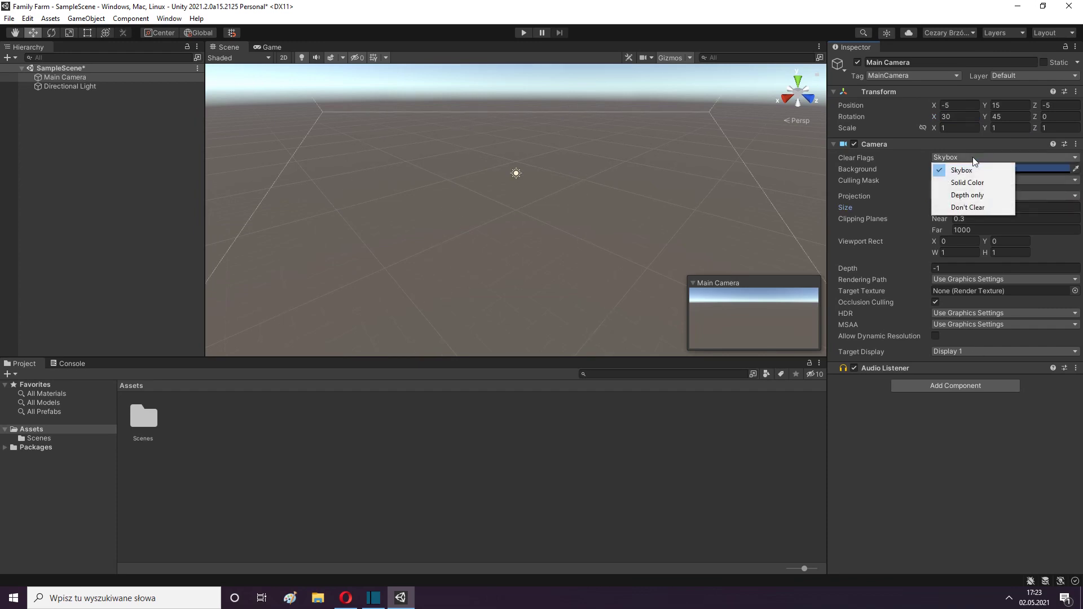
{"action": "left_click", "coordinate": [975, 184]}
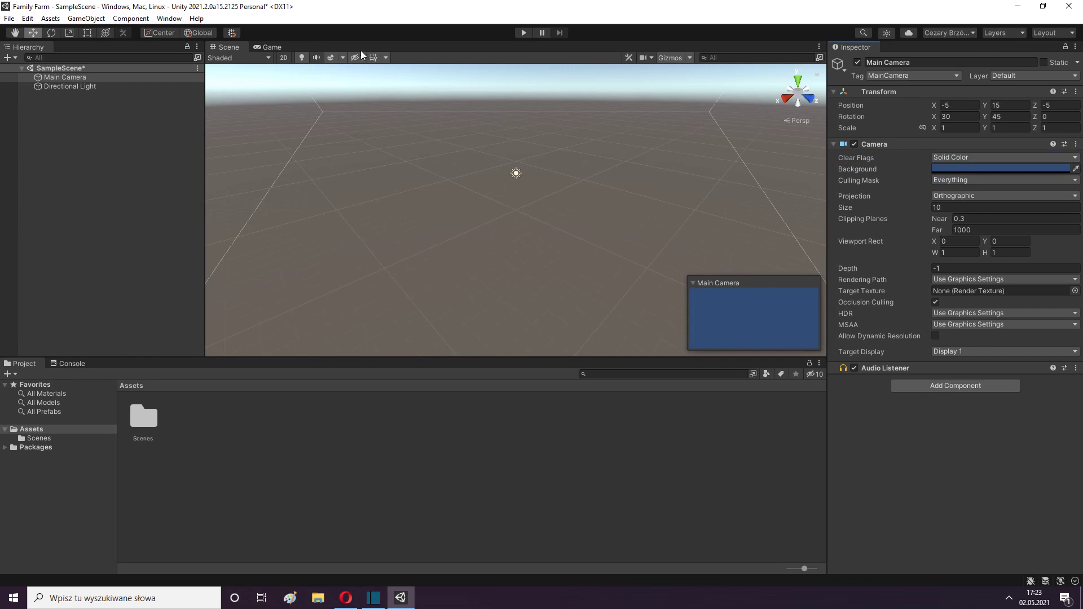
{"action": "left_click", "coordinate": [255, 47]}
{"action": "left_click", "coordinate": [224, 47]}
{"action": "left_click", "coordinate": [117, 169]}
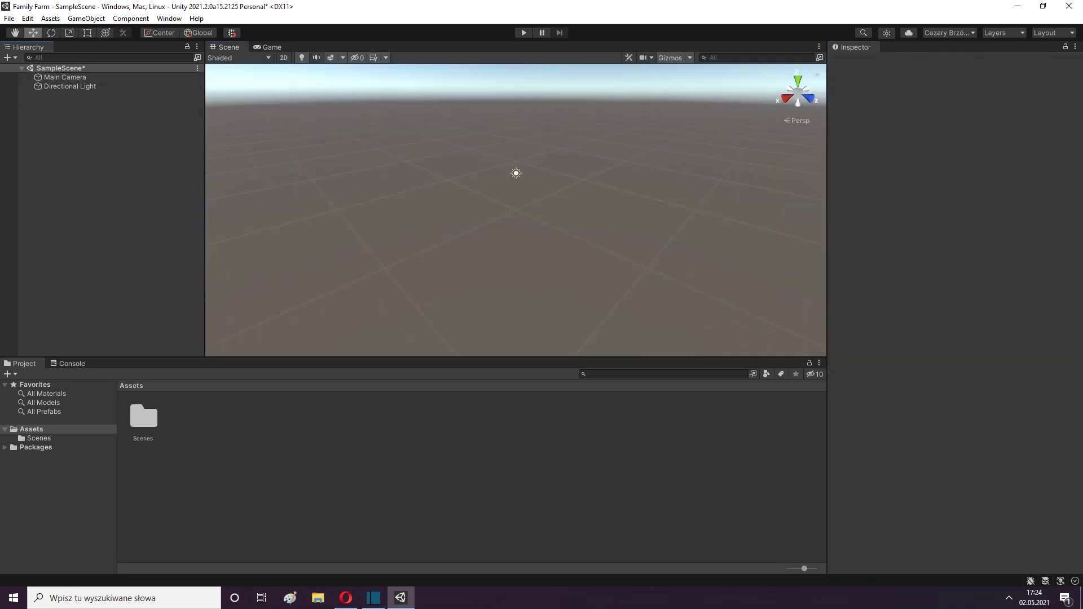
Step: Create a folder named Scripts in Assets and open it
{"action": "right_click", "coordinate": [444, 419]}
{"action": "mouse_move", "coordinate": [520, 140]}
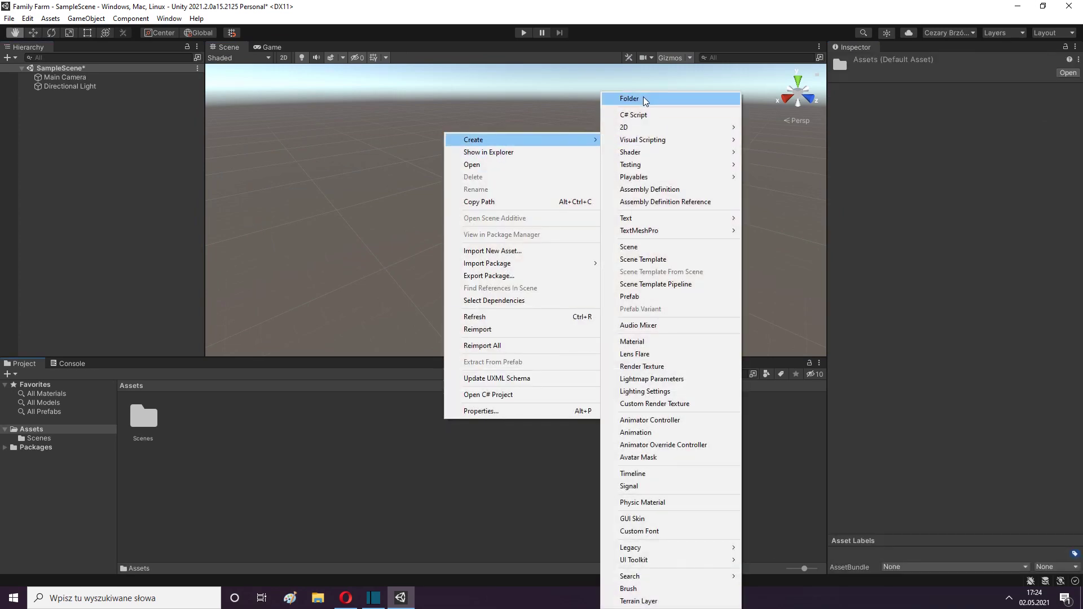
{"action": "left_click", "coordinate": [643, 99]}
{"action": "type", "text": "s"}
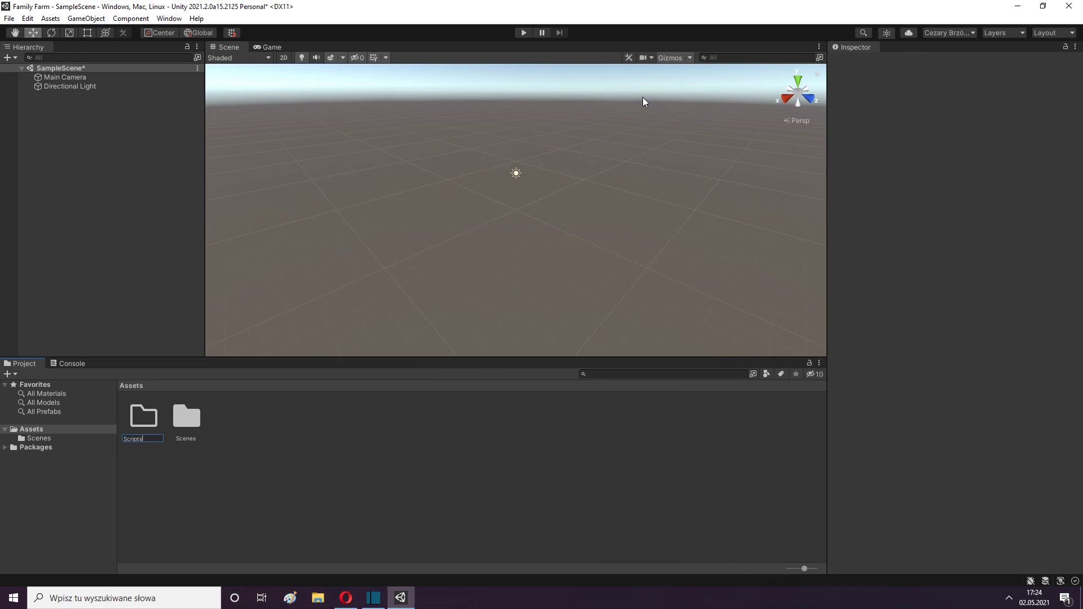
{"action": "key", "text": "Return"}
{"action": "left_click", "coordinate": [320, 448]}
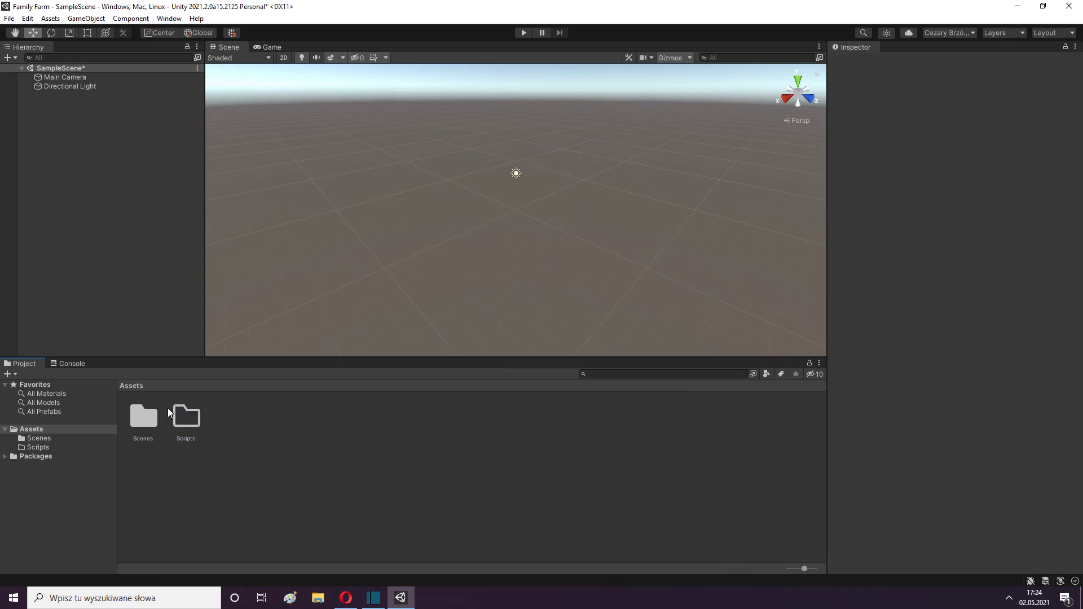
{"action": "double_click", "coordinate": [185, 417]}
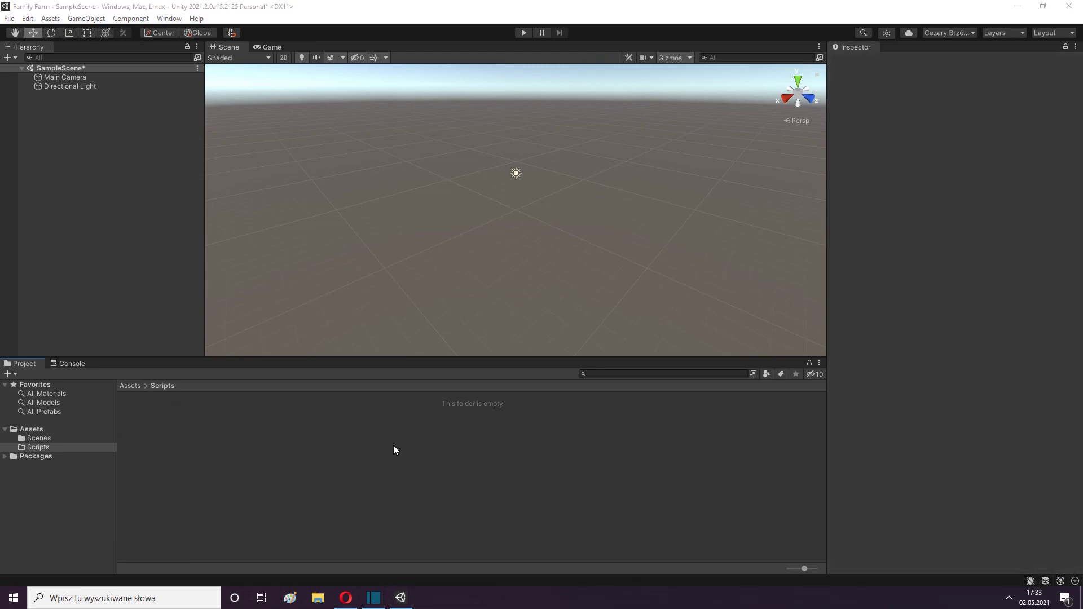
Step: Create a C# script named GameGrid inside the Scripts folder
{"action": "right_click", "coordinate": [394, 446]}
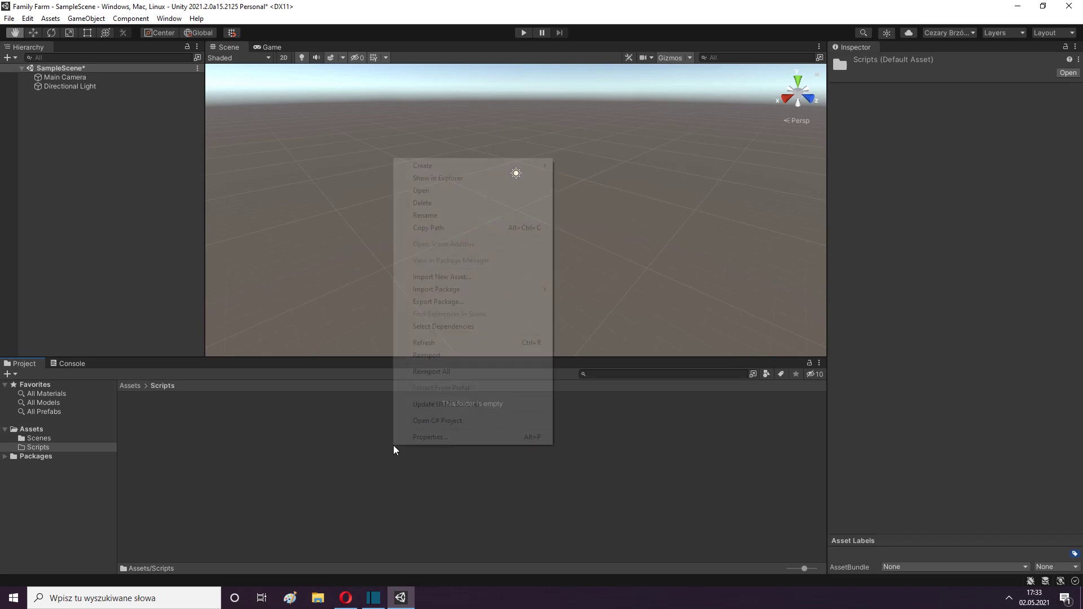
{"action": "mouse_move", "coordinate": [457, 166]}
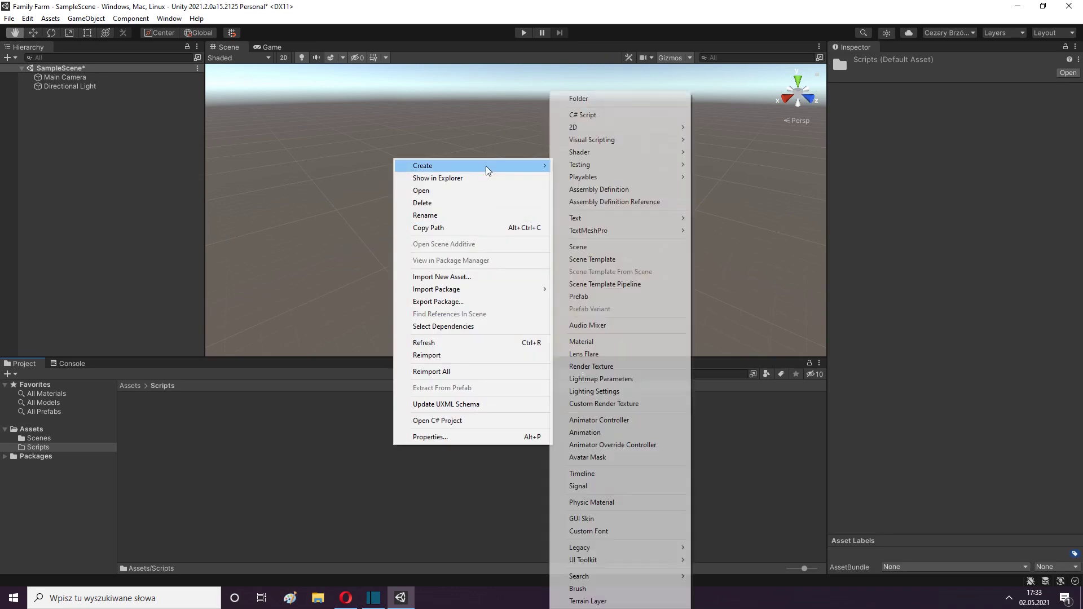
{"action": "left_click", "coordinate": [586, 121]}
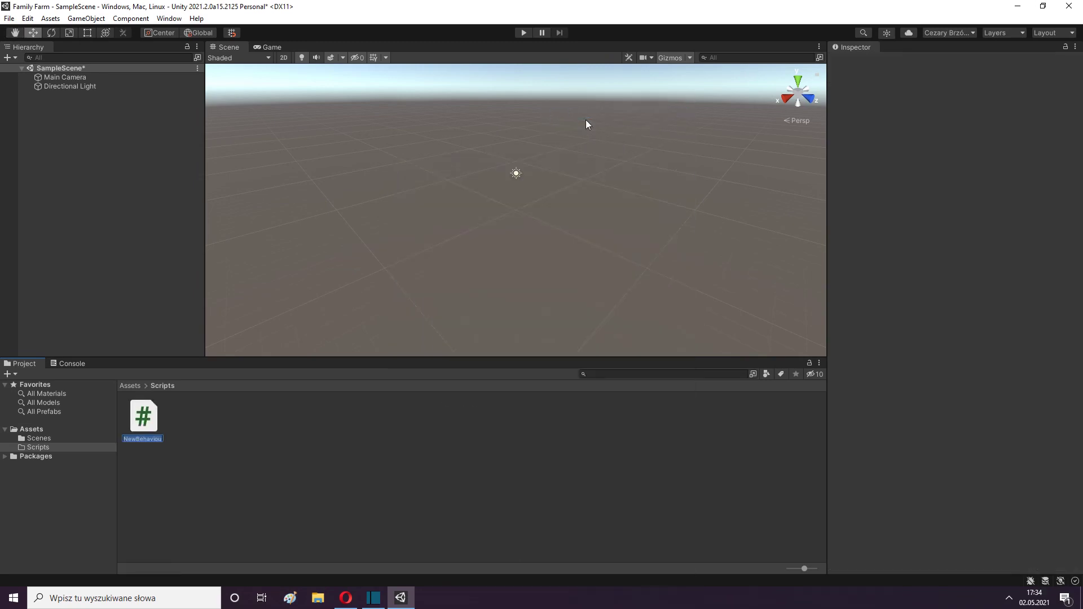
{"action": "type", "text": "GameGrid"}
{"action": "key", "text": "Return"}
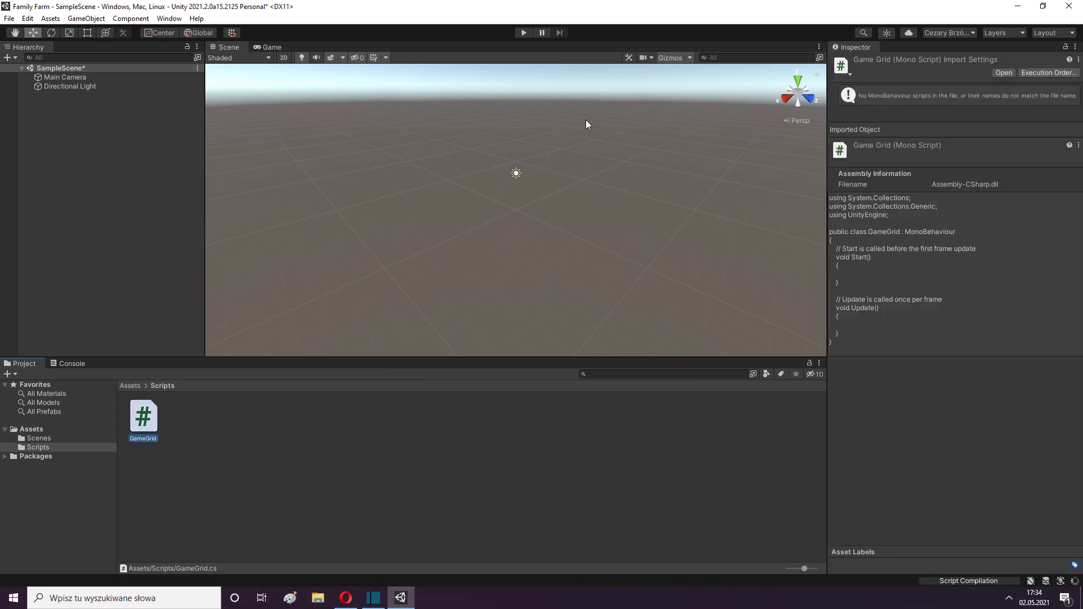
Step: Show the Scripts folder in File Explorer, then open the Assets folder with Visual Studio Code
{"action": "right_click", "coordinate": [296, 435]}
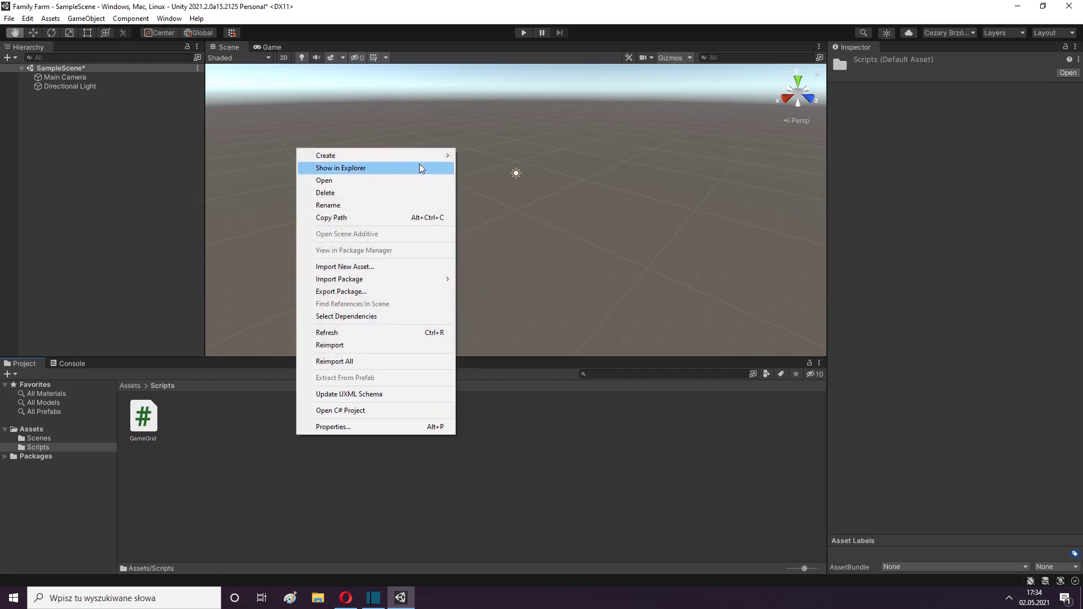
{"action": "mouse_move", "coordinate": [381, 156]}
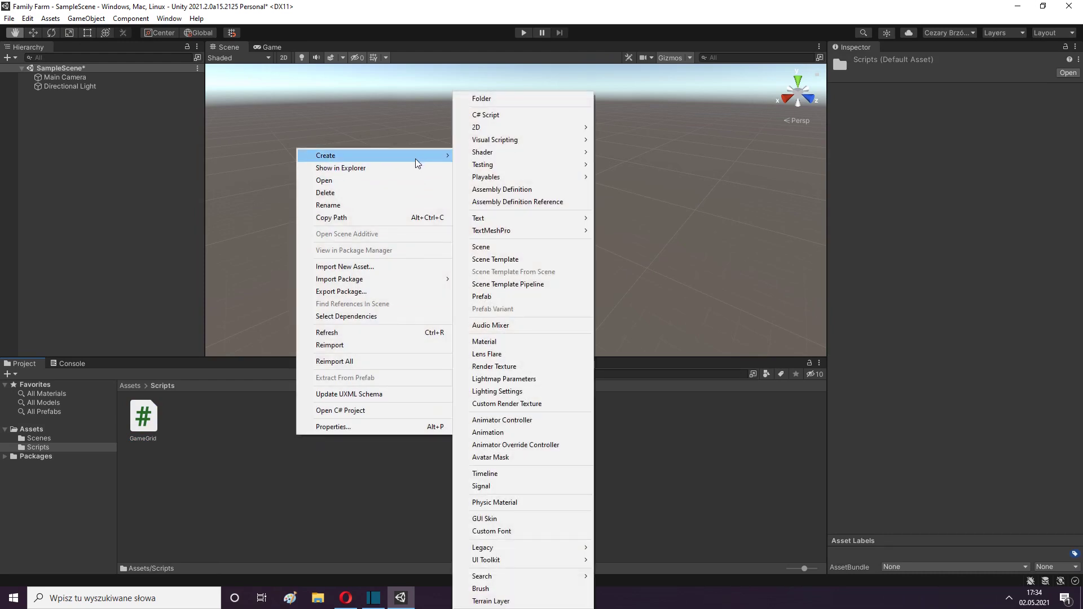
{"action": "left_click", "coordinate": [358, 168]}
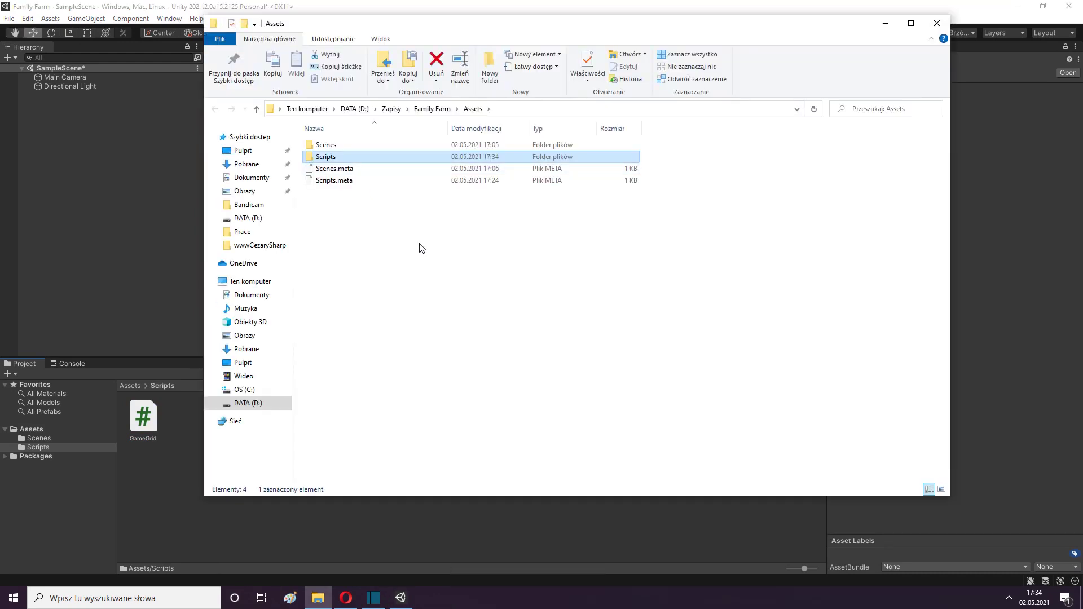
{"action": "left_click", "coordinate": [420, 244]}
{"action": "right_click", "coordinate": [417, 228]}
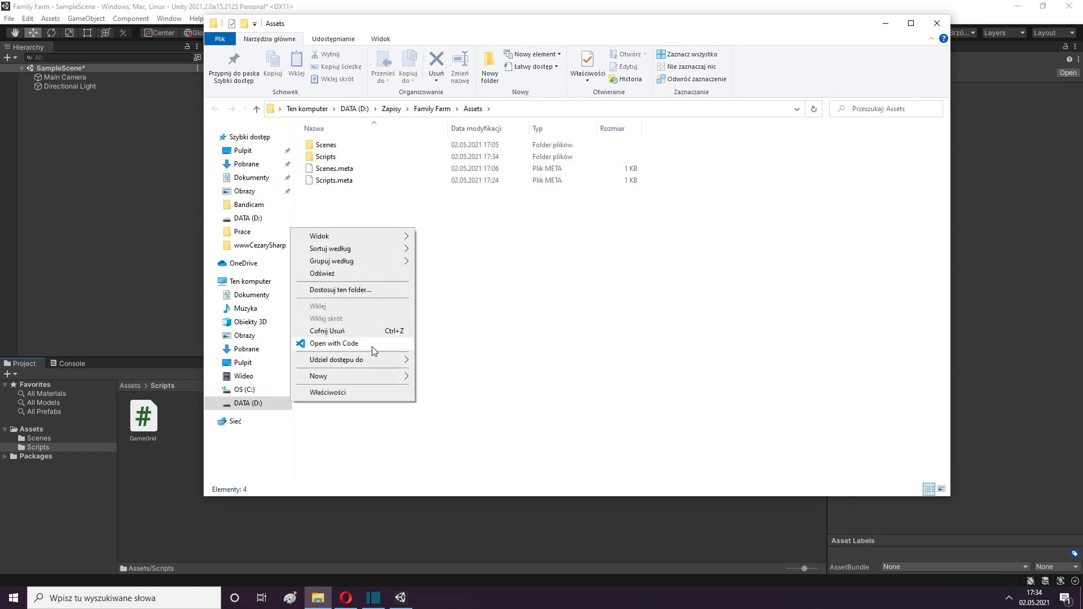
{"action": "left_click", "coordinate": [371, 345]}
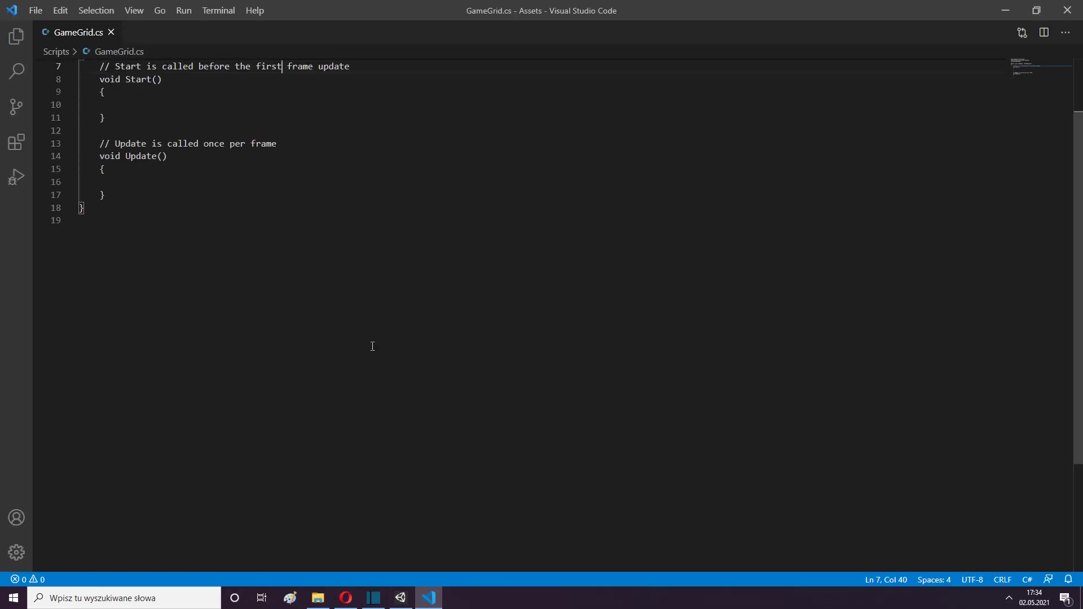
Step: Declare public int columnLength, rowLength; at the top of the GameGrid class and save
{"action": "left_click", "coordinate": [1064, 492]}
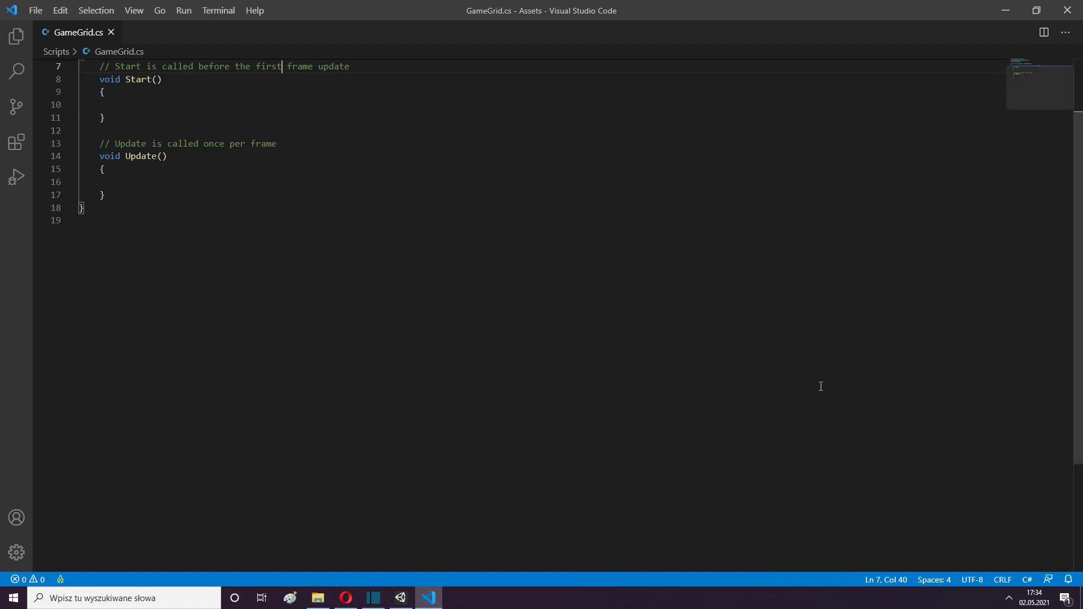
{"action": "scroll", "coordinate": [121, 129], "scroll_direction": "up", "scroll_amount": 2}
{"action": "left_click", "coordinate": [120, 129]}
{"action": "key", "text": "Return"}
{"action": "key", "text": "Return"}
{"action": "left_click", "coordinate": [120, 142]}
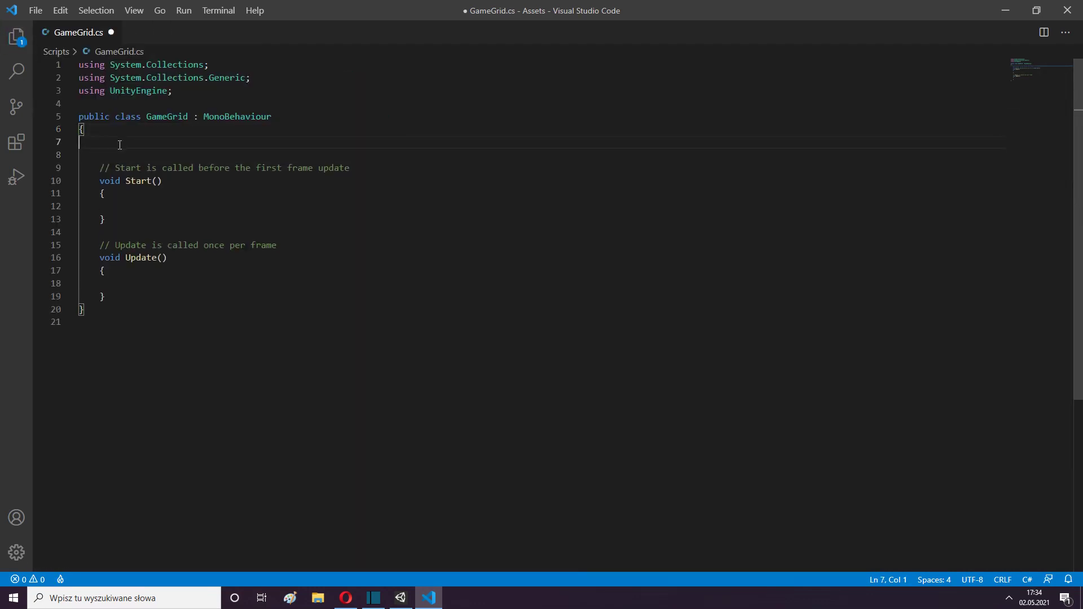
{"action": "type", "text": "public int"}
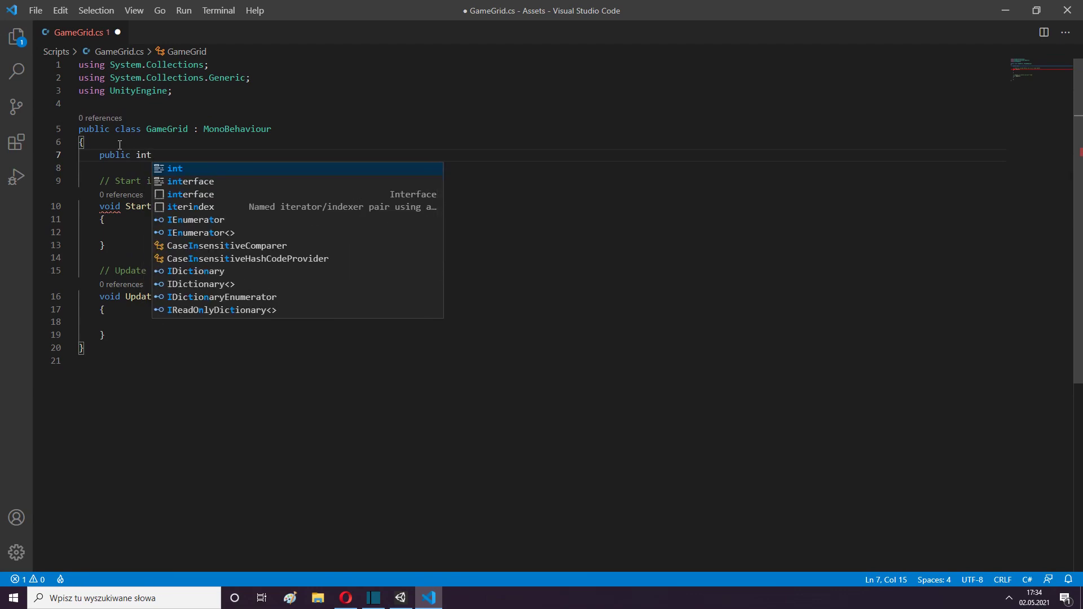
{"action": "type", "text": " columnLength"}
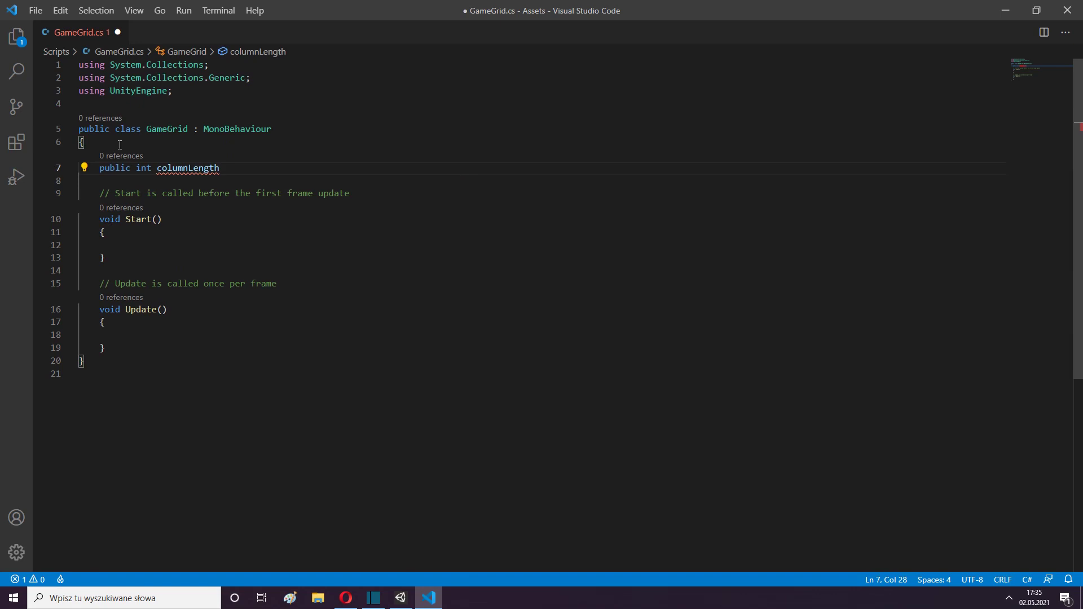
{"action": "type", "text": ", row"}
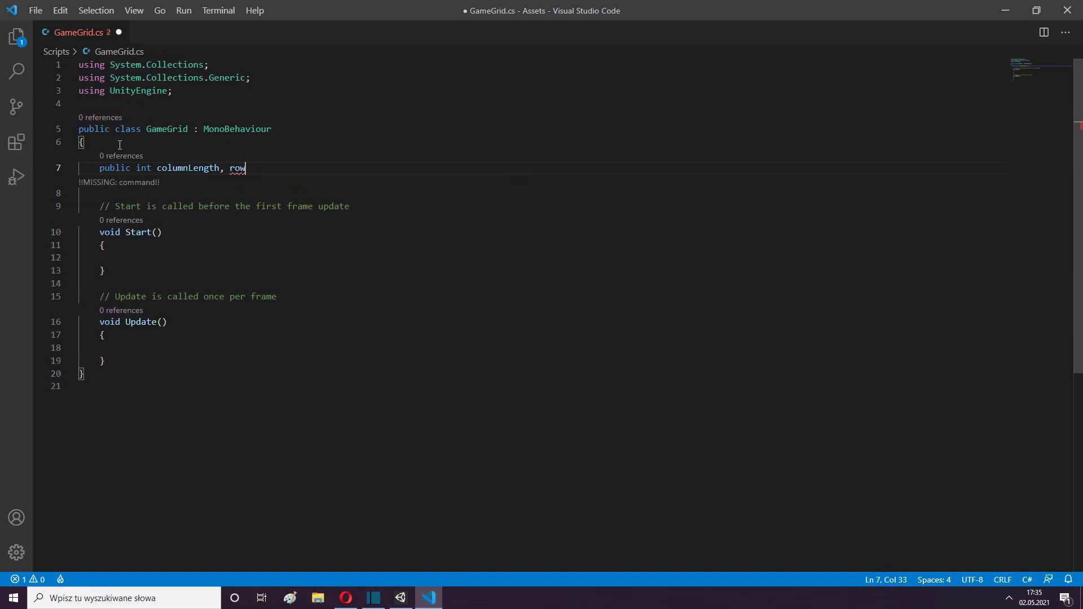
{"action": "type", "text": "Length;"}
{"action": "key", "text": "ctrl+s"}
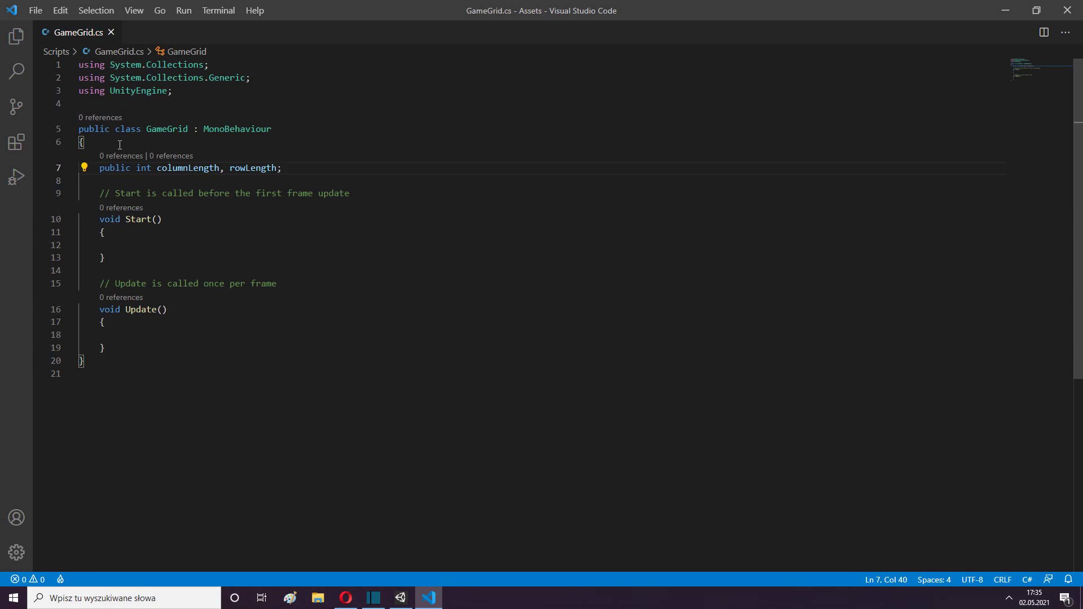
Step: Add public float x_Space, z_Space; and save
{"action": "key", "text": "Return"}
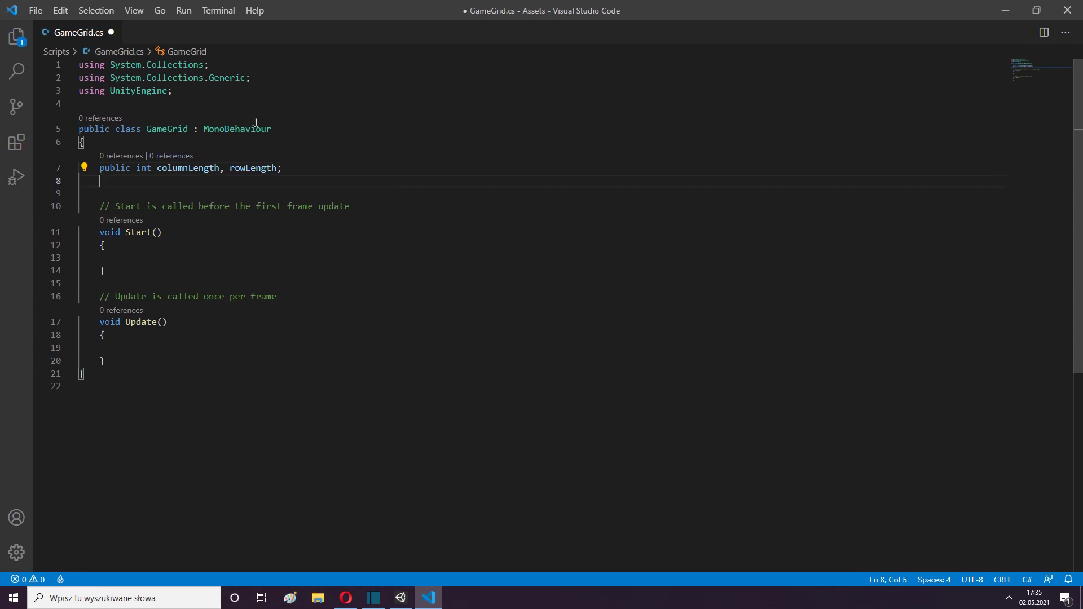
{"action": "type", "text": "public float"}
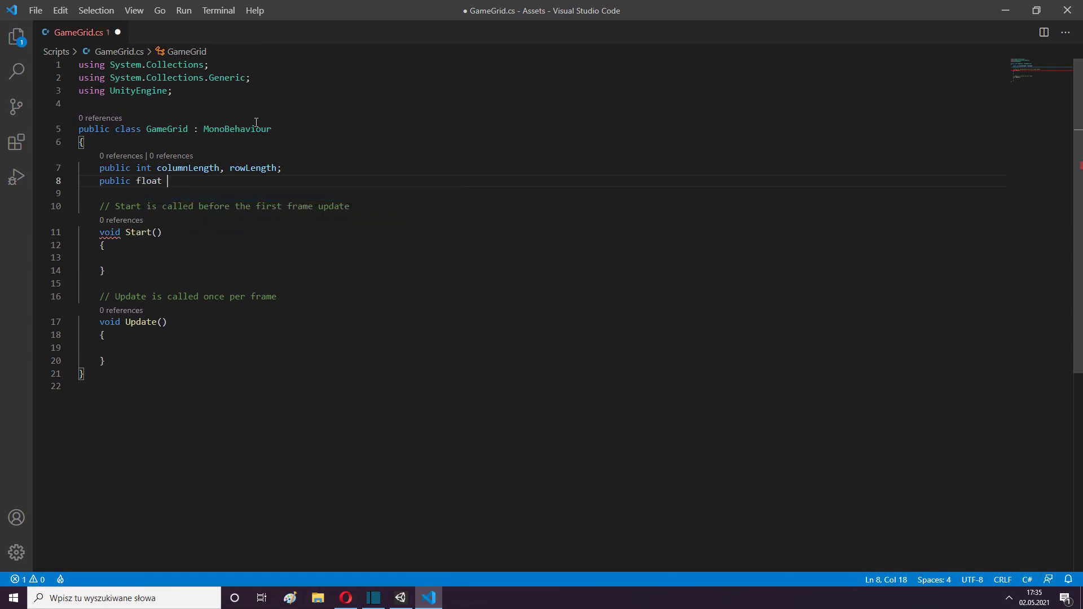
{"action": "type", "text": " x_s"}
{"action": "key", "text": "BackSpace"}
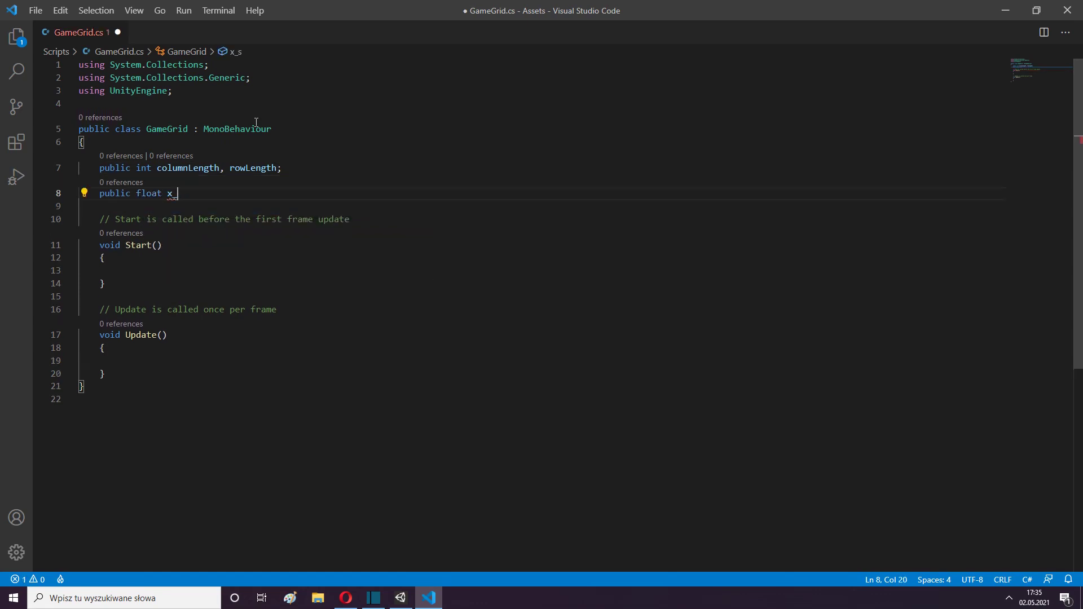
{"action": "type", "text": "Space, z_Space;"}
{"action": "key", "text": "ctrl+s"}
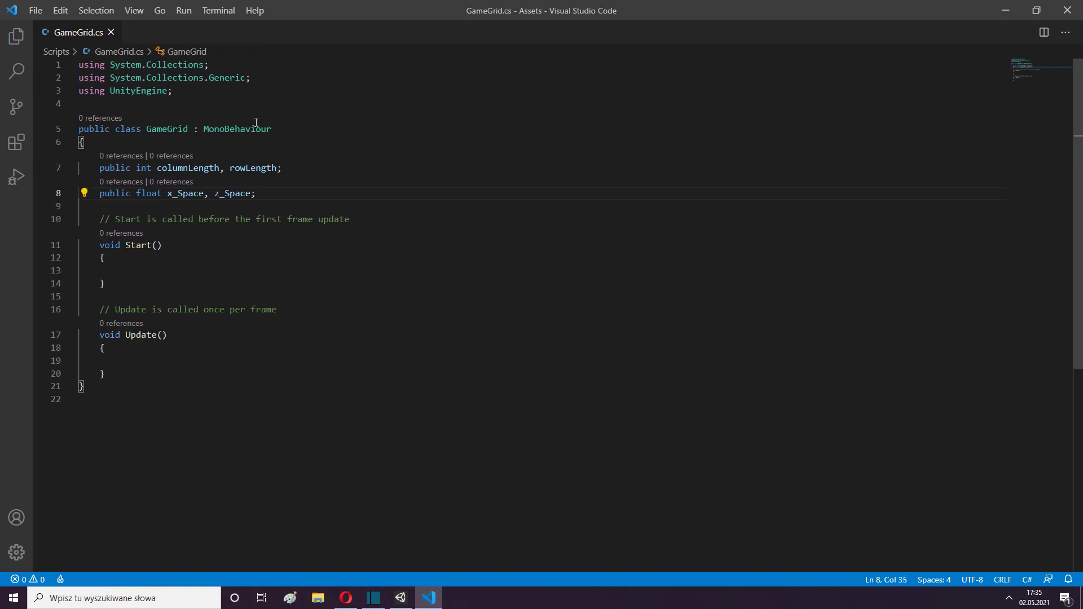
Step: Add public GameObject fields grass and currentGrid, saving after each
{"action": "key", "text": "Return"}
{"action": "key", "text": "Return"}
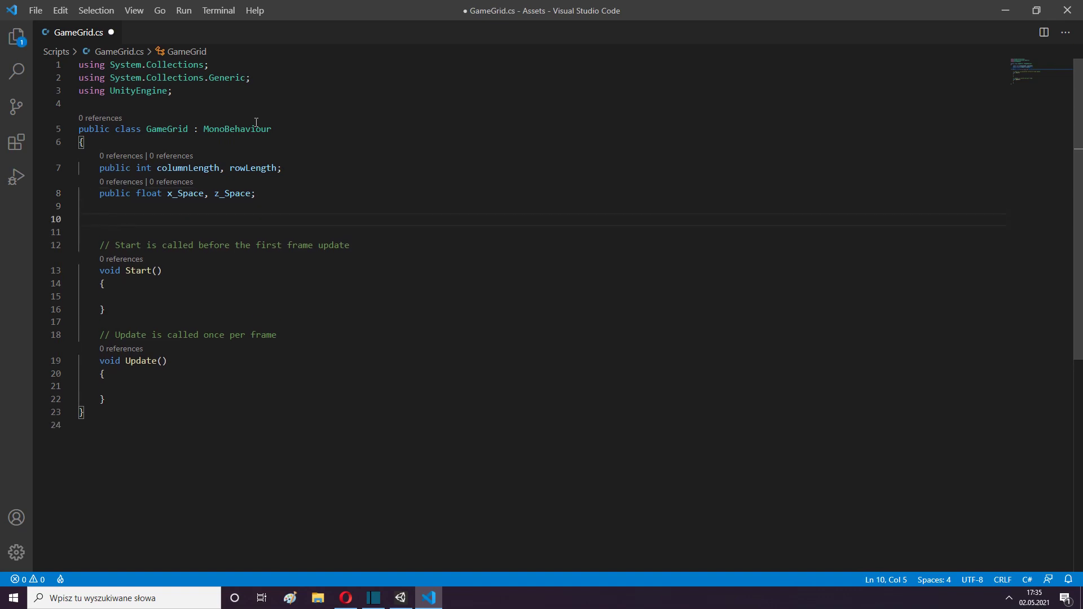
{"action": "type", "text": "public GameObject"}
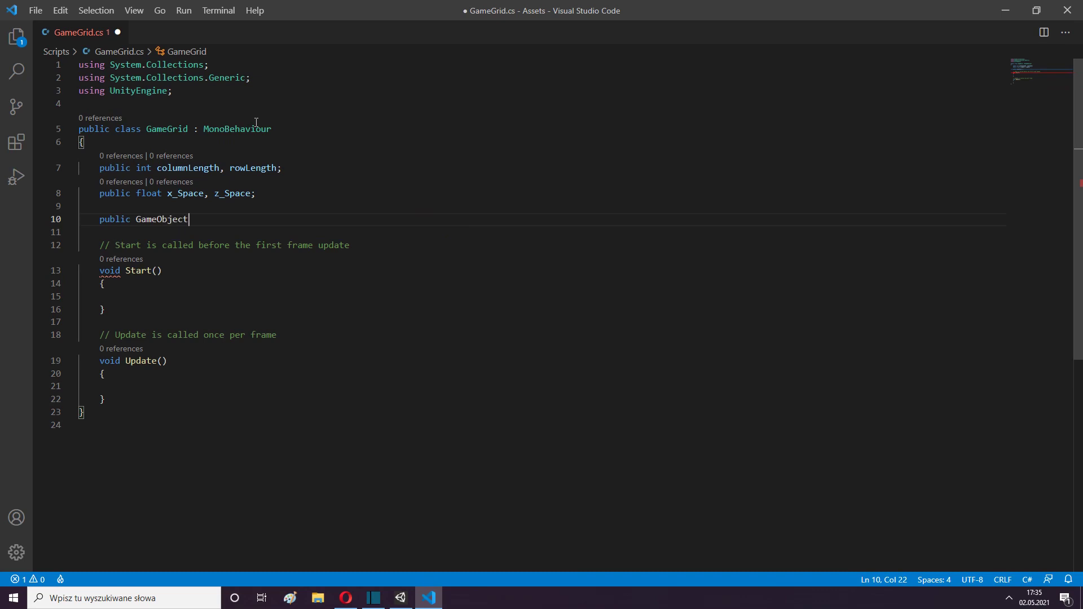
{"action": "type", "text": " gras"}
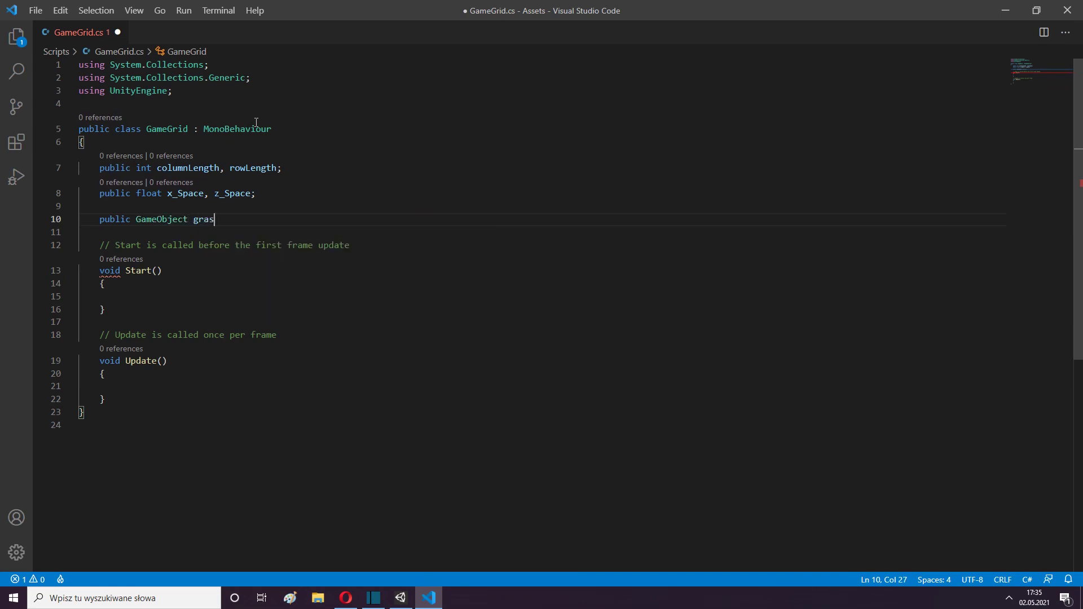
{"action": "type", "text": "s;"}
{"action": "key", "text": "ctrl+s"}
{"action": "key", "text": "Return"}
{"action": "type", "text": "public GameObject"}
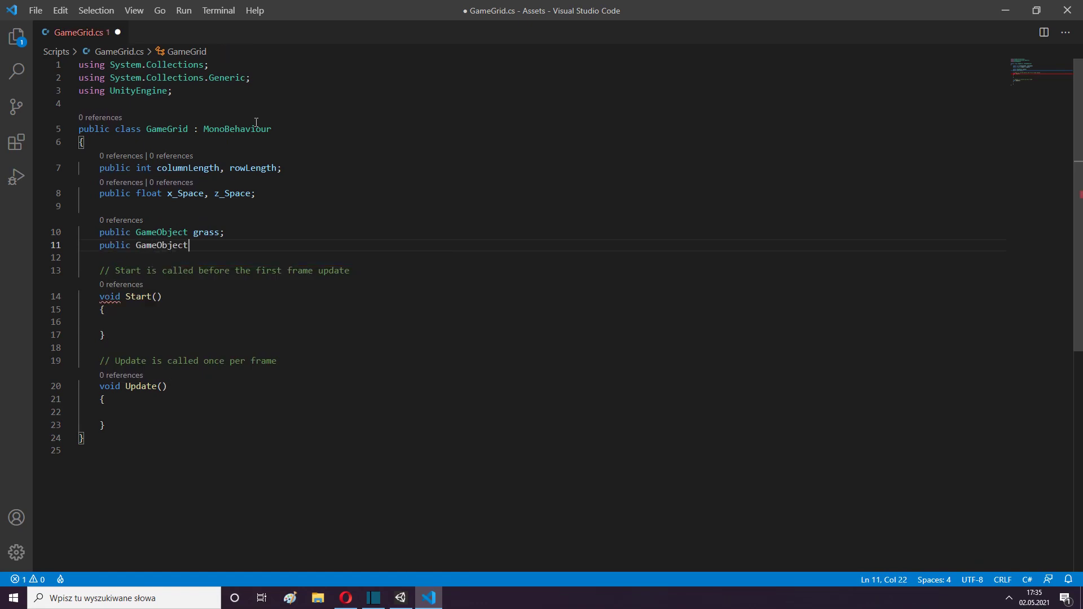
{"action": "type", "text": " current"}
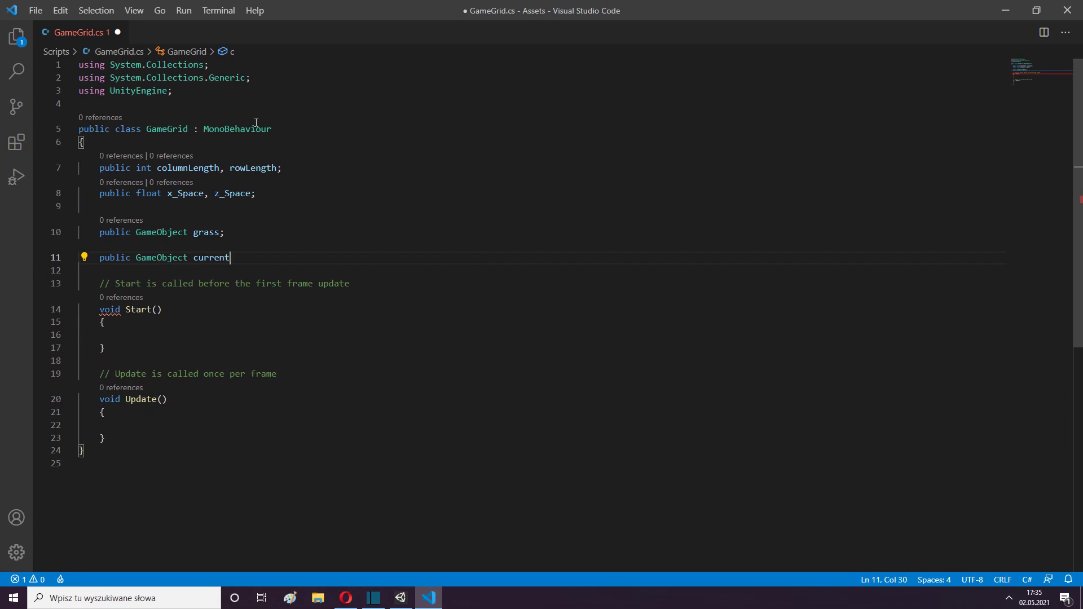
{"action": "type", "text": "Grid;"}
{"action": "key", "text": "ctrl+s"}
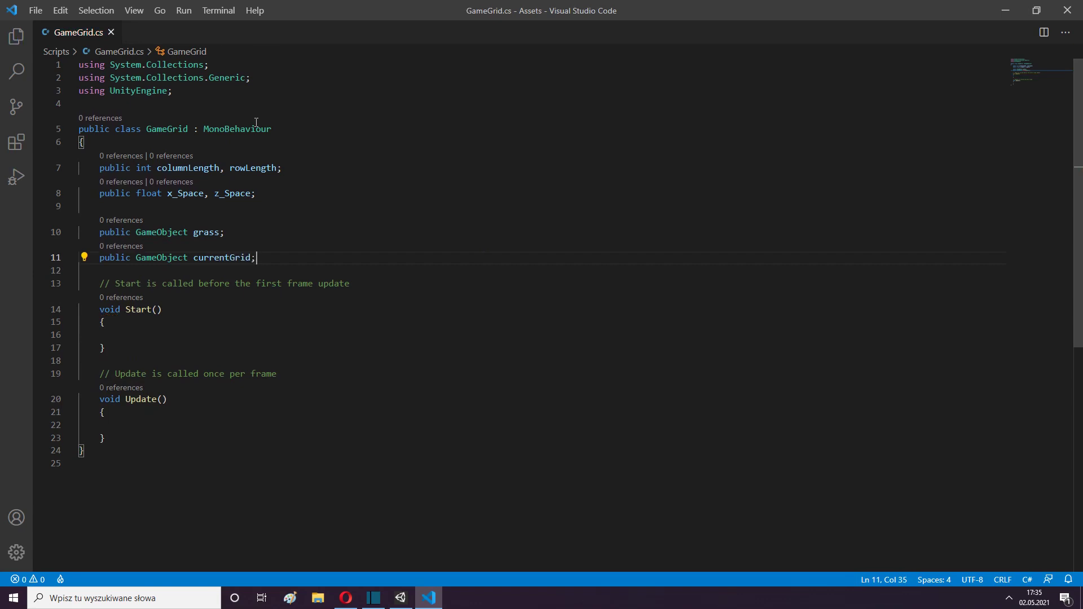
Step: Add public bool gotGrid; and save the script
{"action": "key", "text": "Return"}
{"action": "key", "text": "Return"}
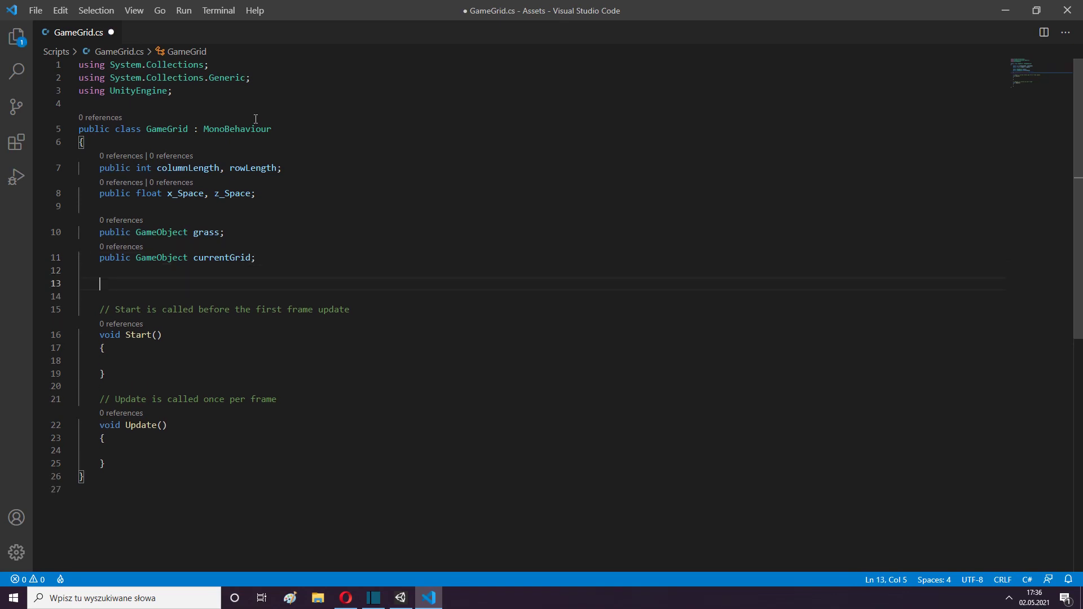
{"action": "type", "text": "public bool g"}
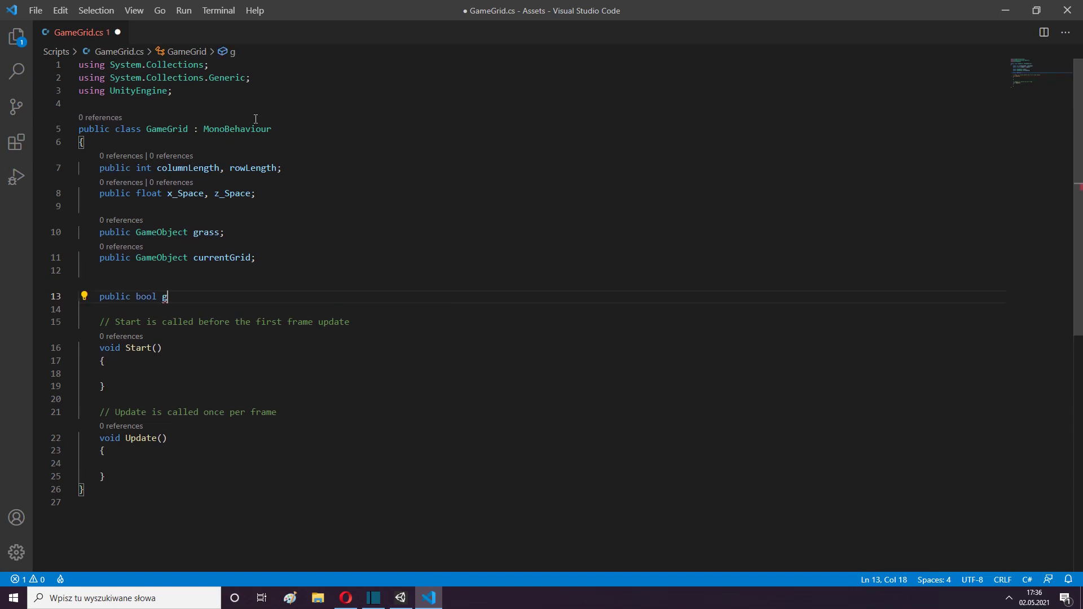
{"action": "type", "text": "o"}
{"action": "key", "text": "Escape"}
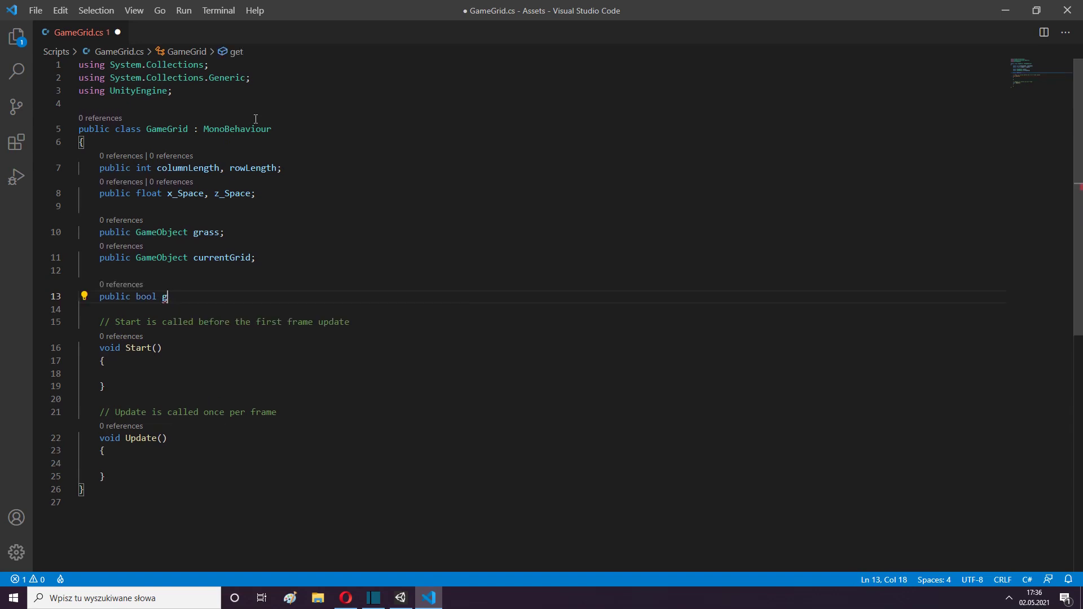
{"action": "type", "text": "ot"}
{"action": "key", "text": "Escape"}
{"action": "type", "text": "Grid;"}
{"action": "key", "text": "ctrl+s"}
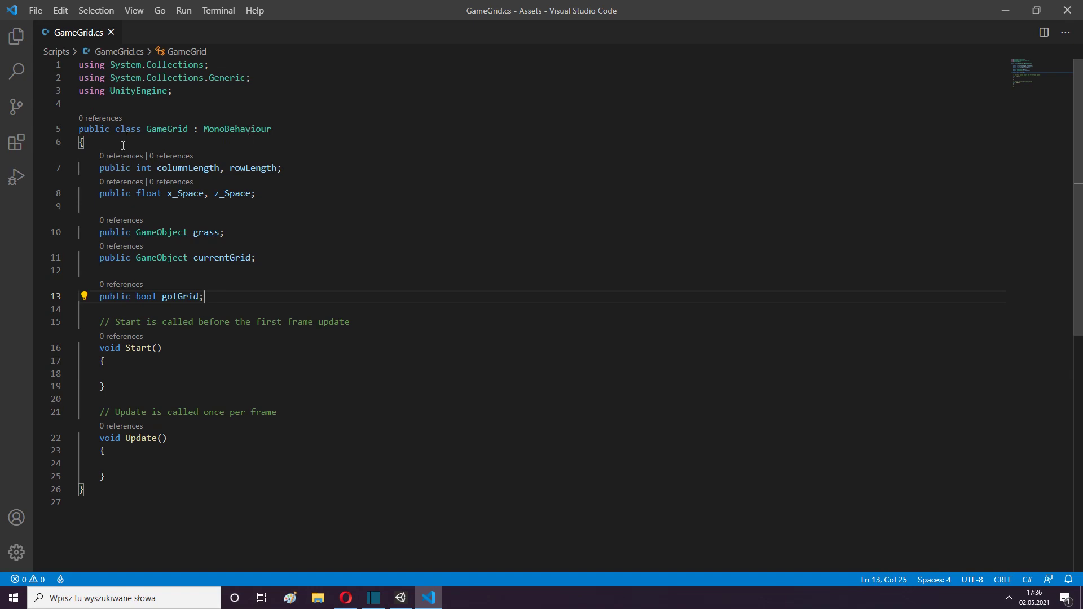
Step: Write for(int i=0; i<columnLength*rowLength; i++) with an empty body in Start(), and save
{"action": "left_click", "coordinate": [147, 374]}
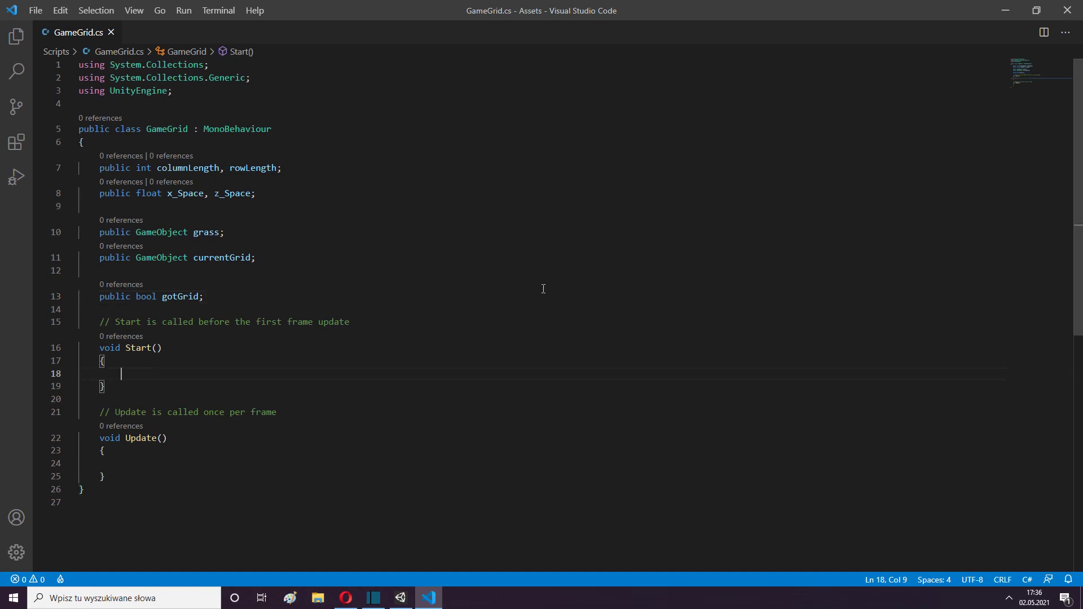
{"action": "type", "text": "for(int i"}
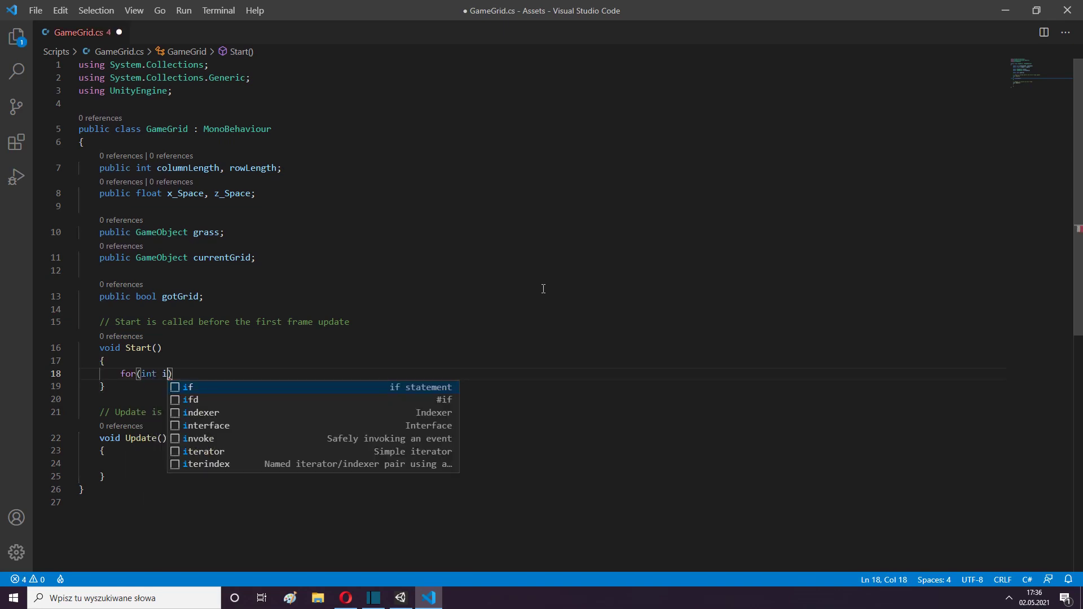
{"action": "type", "text": "=0;"}
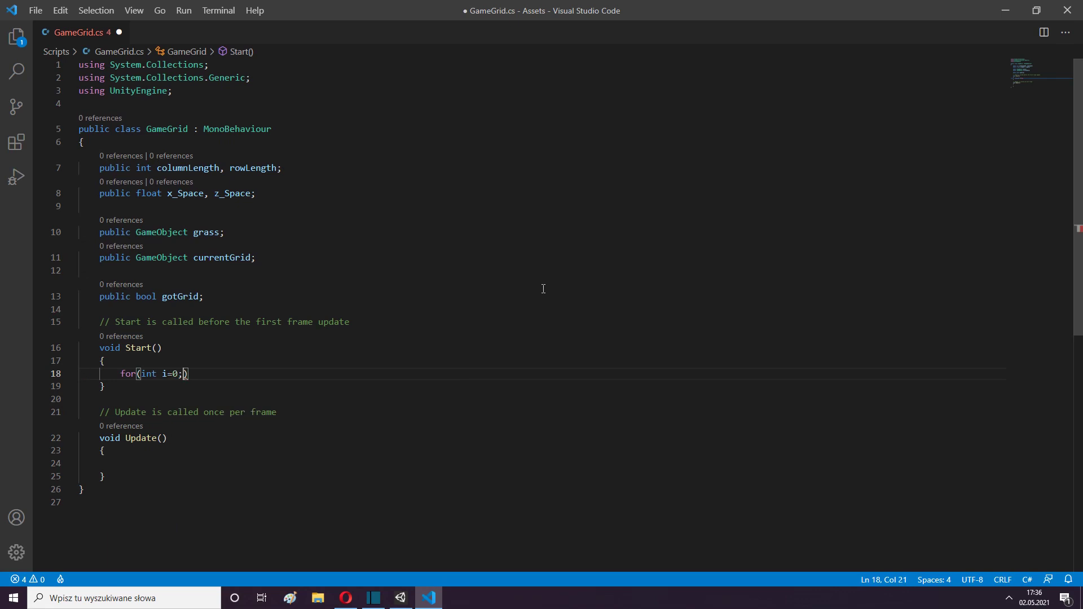
{"action": "type", "text": " i<"}
{"action": "type", "text": "colu"}
{"action": "key", "text": "Tab"}
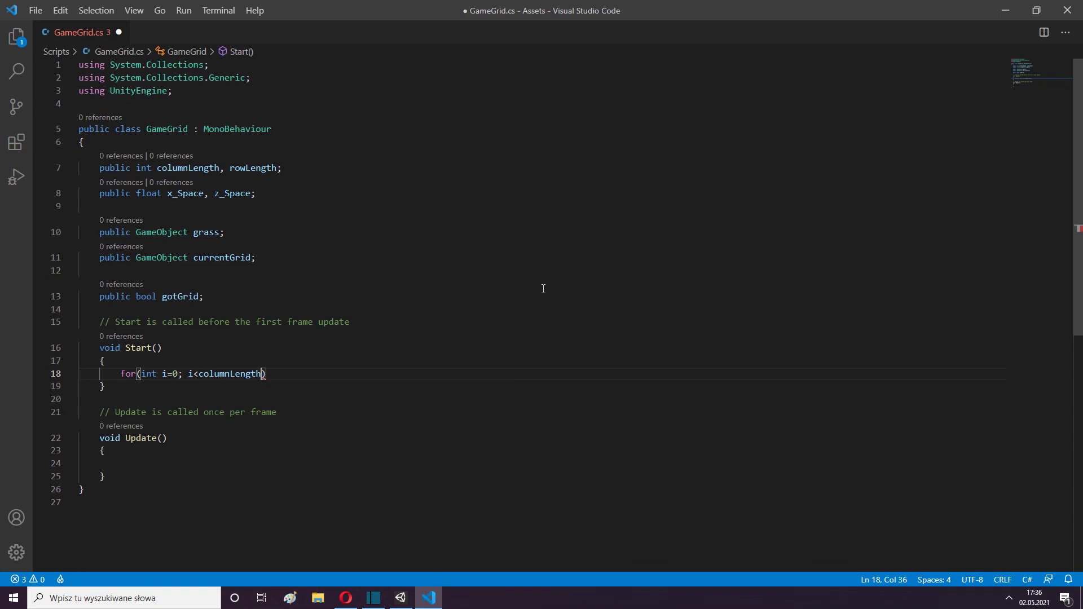
{"action": "type", "text": "*"}
{"action": "type", "text": "ro"}
{"action": "key", "text": "Tab"}
{"action": "type", "text": "; "}
{"action": "type", "text": "i++)"}
{"action": "key", "text": "Return"}
{"action": "type", "text": "{"}
{"action": "key", "text": "Return"}
{"action": "key", "text": "ctrl+s"}
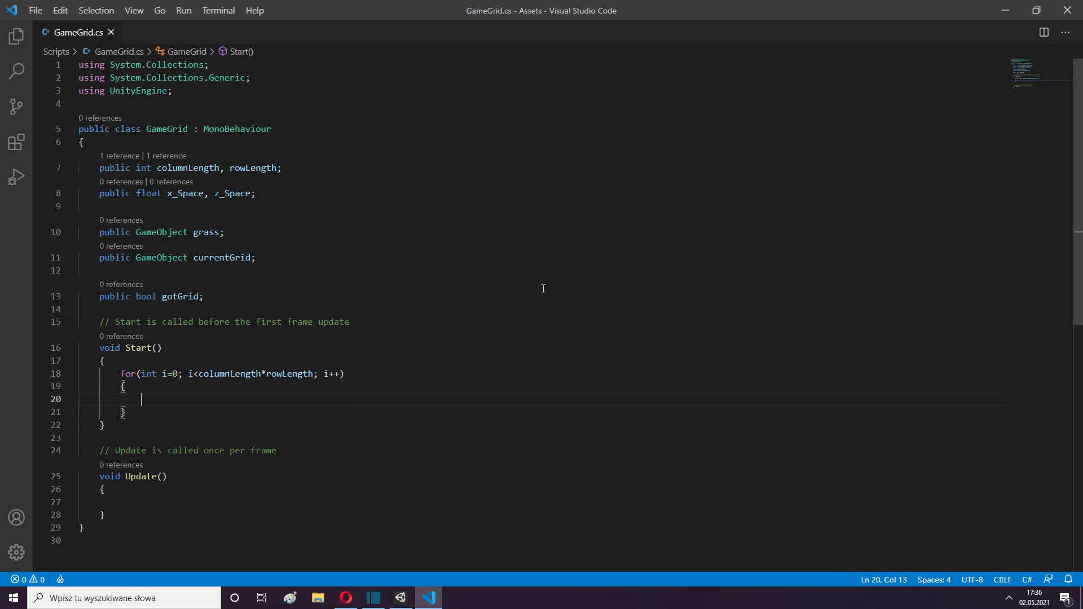
Step: Start Instantiate(grass, new Vector3(...)) with x as x_Space + (x_Space * (i % columnLength))
{"action": "type", "text": "Instantiate"}
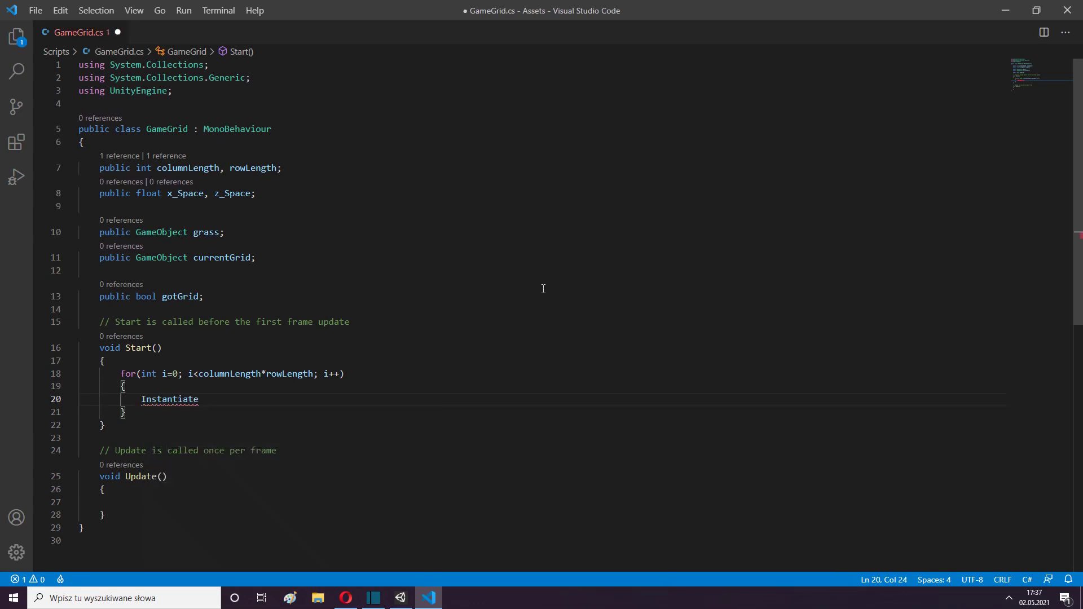
{"action": "type", "text": "(grass, new "}
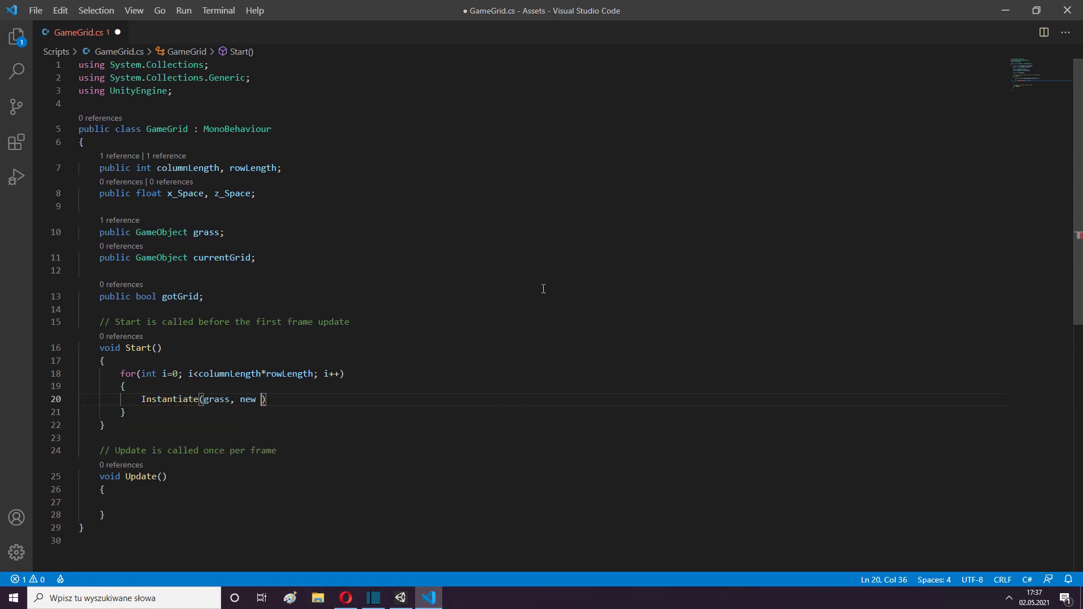
{"action": "type", "text": "Vector3(x"}
{"action": "key", "text": "Tab"}
{"action": "type", "text": "*"}
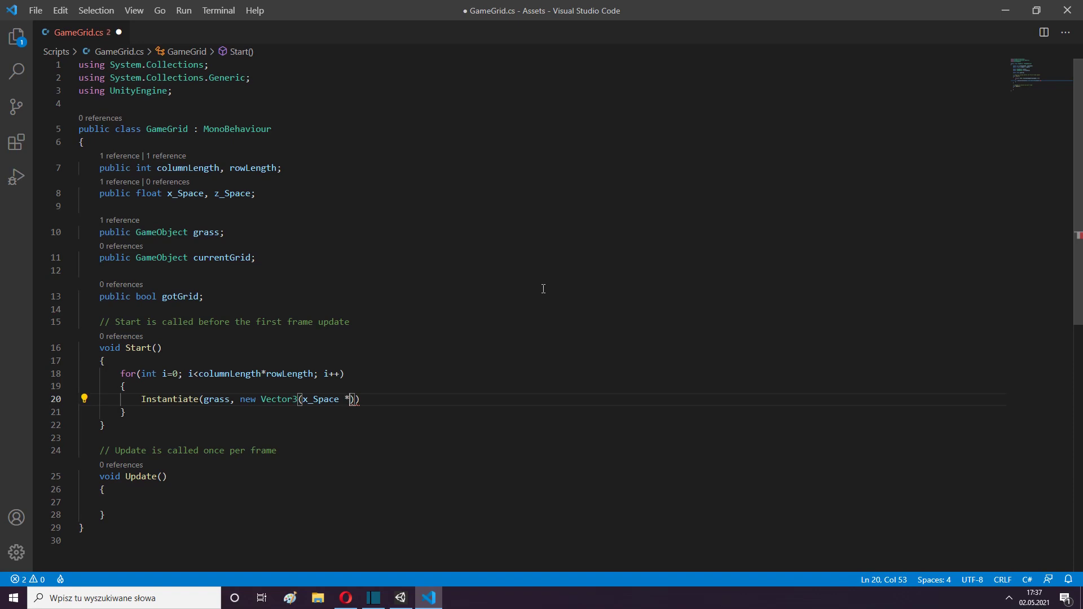
{"action": "key", "text": "BackSpace"}
{"action": "type", "text": "+ (x"}
{"action": "key", "text": "Tab"}
{"action": "type", "text": "*"}
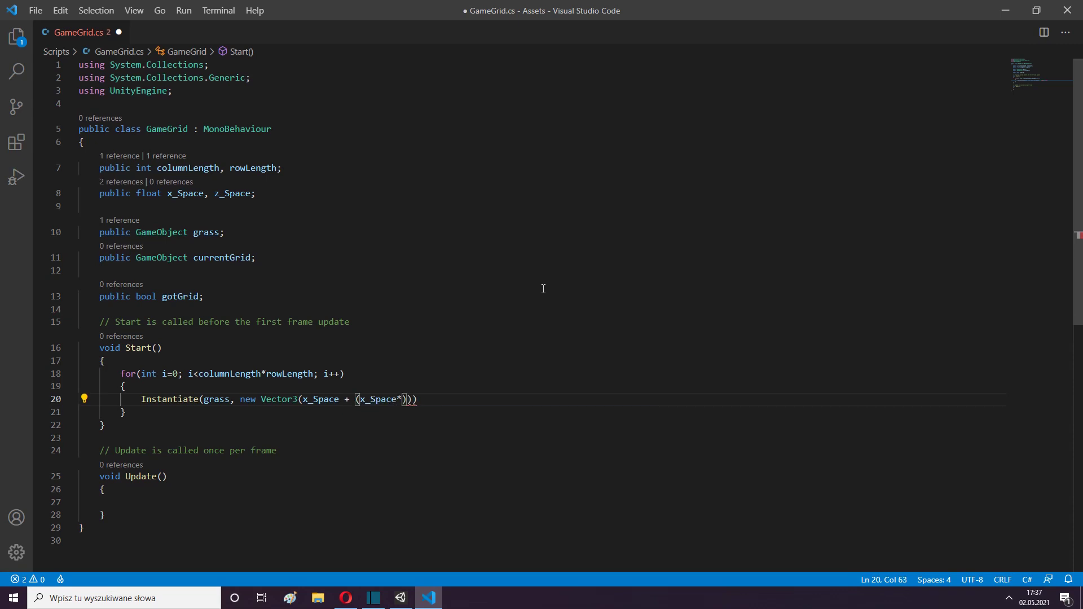
{"action": "key", "text": "Right"}
{"action": "type", "text": "(i"}
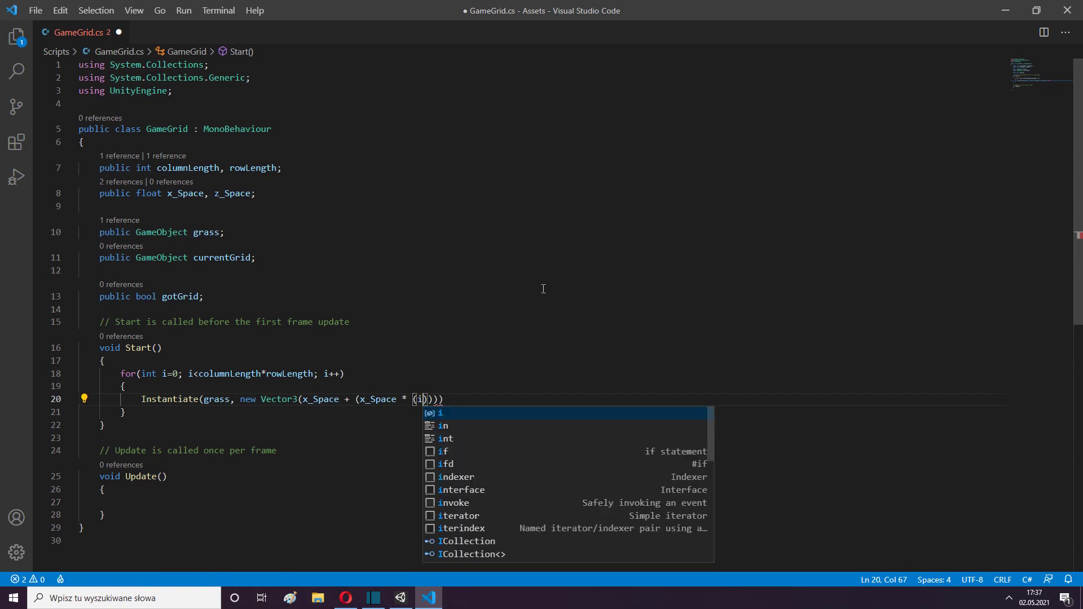
{"action": "type", "text": " %"}
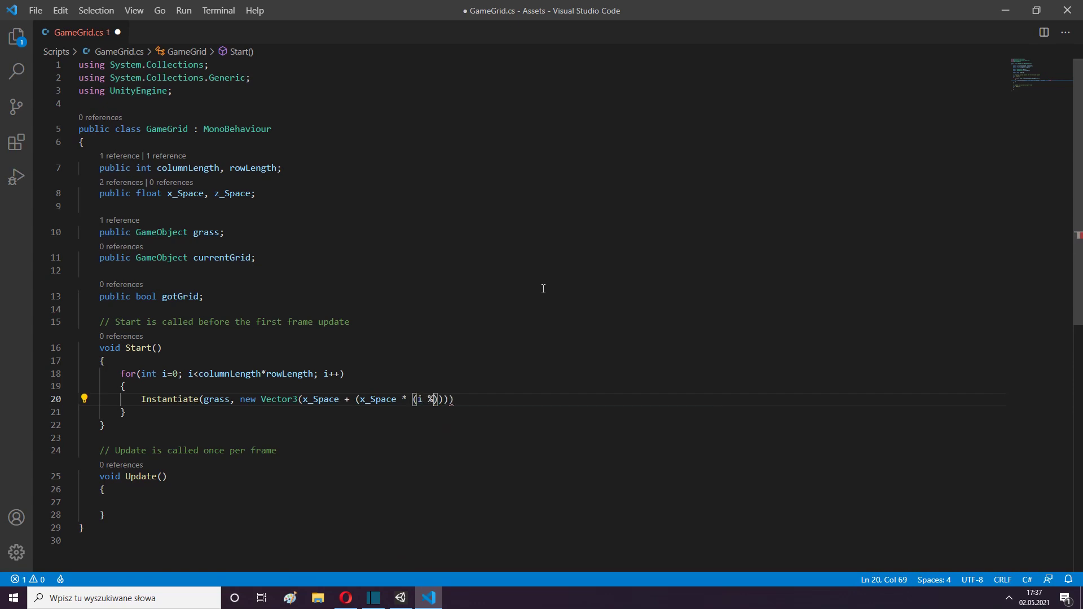
{"action": "type", "text": "col"}
{"action": "key", "text": "Tab"}
Step: Finish with y 0, z_Space + (z_Space * (i / columnLength)), Quaternion.identity, and save
{"action": "key", "text": "BackSpace"}
{"action": "type", "text": "))"}
{"action": "type", "text": ",0"}
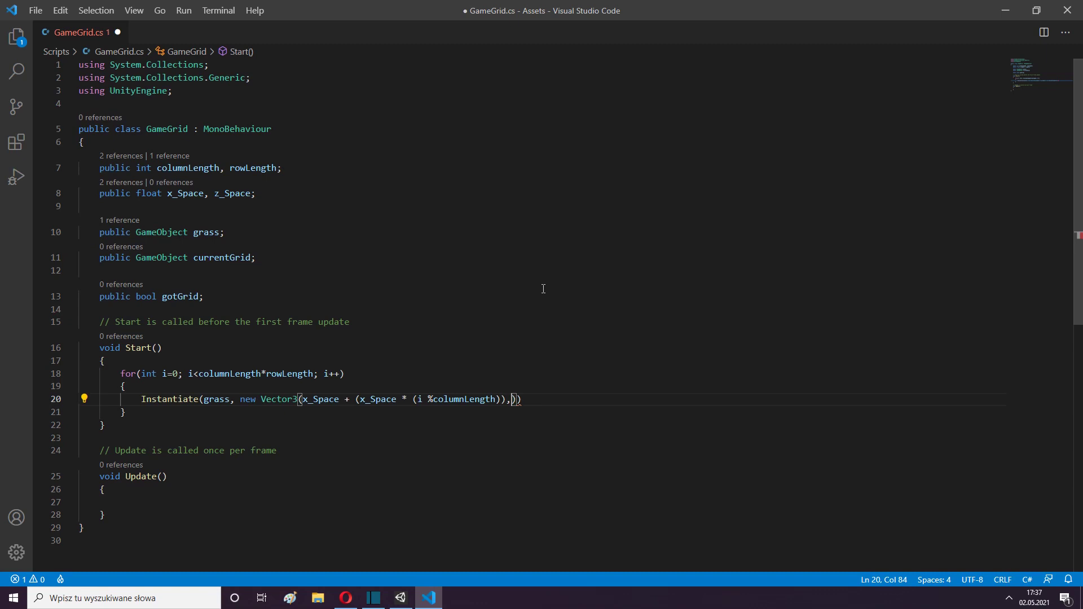
{"action": "type", "text": ","}
{"action": "type", "text": "z_Space"}
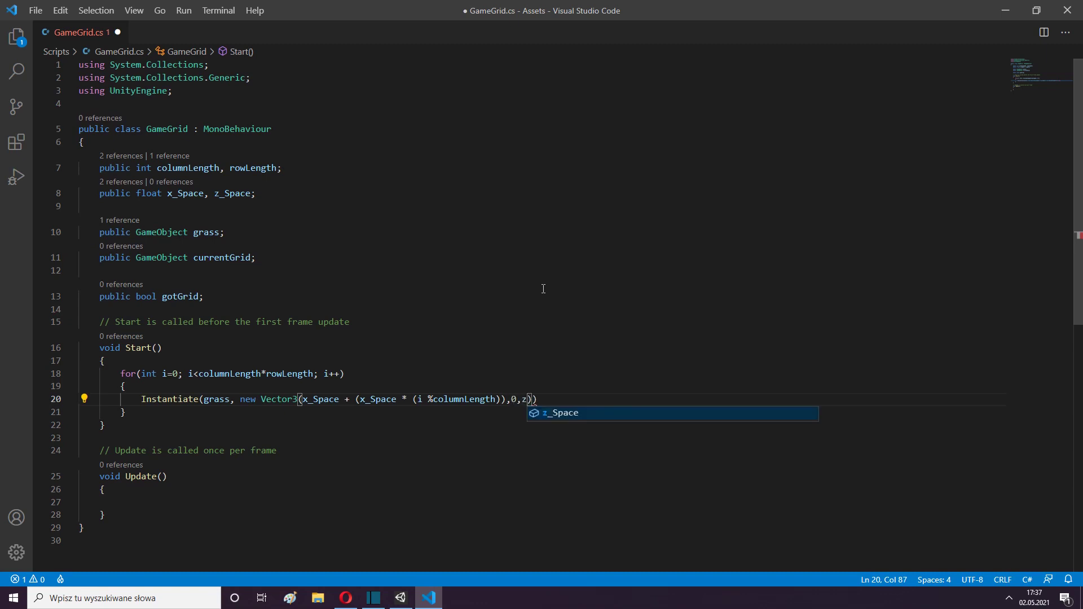
{"action": "type", "text": " + "}
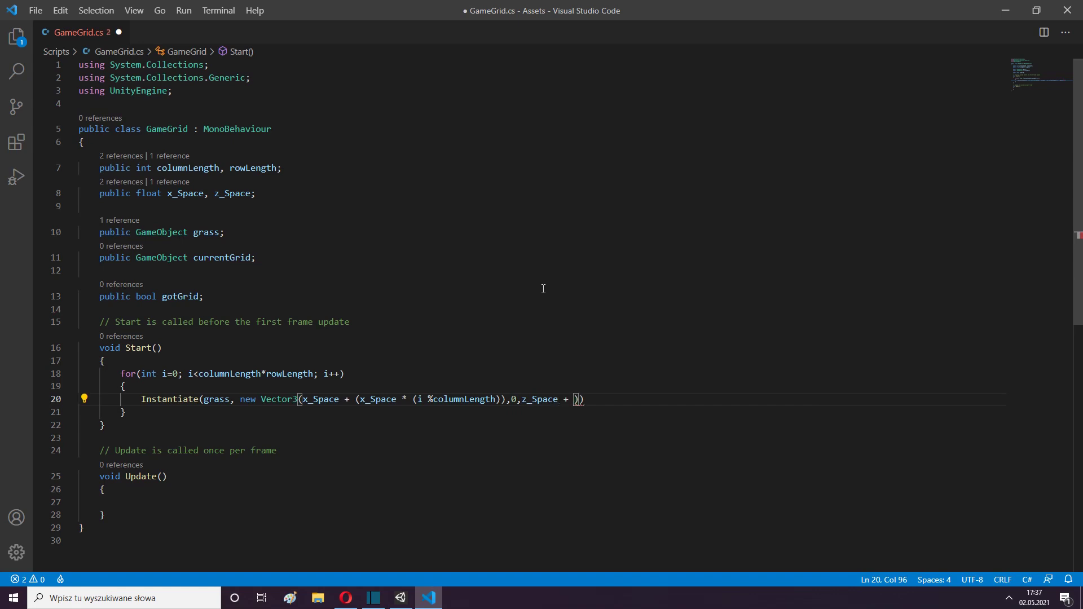
{"action": "type", "text": "(z_Space * "}
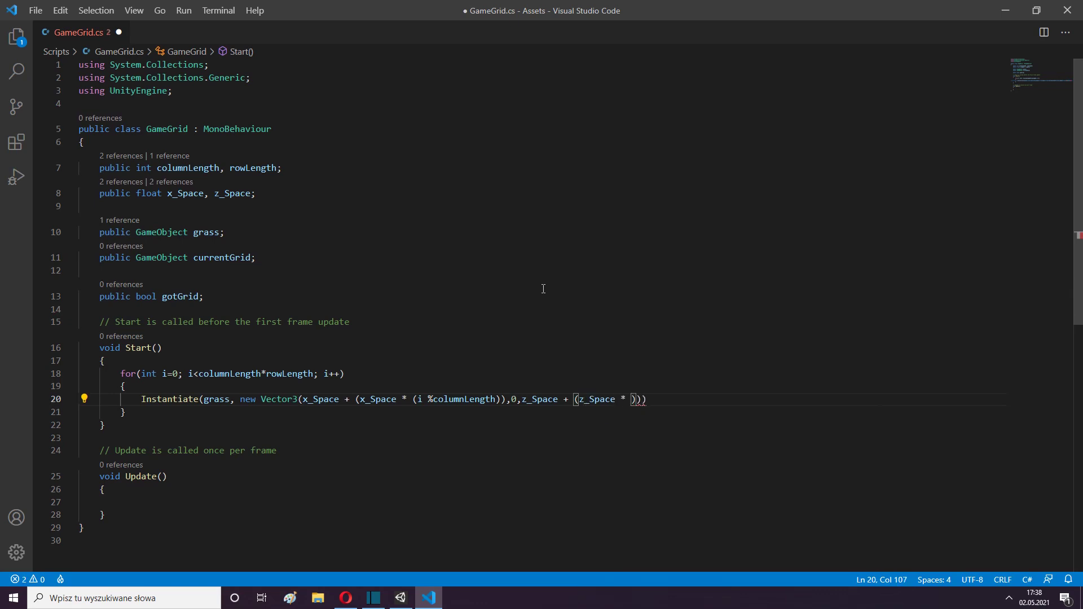
{"action": "type", "text": "("}
{"action": "type", "text": "i / "}
{"action": "type", "text": "co"}
{"action": "key", "text": "Tab"}
{"action": "type", "text": "))), Quaternion.identity)"}
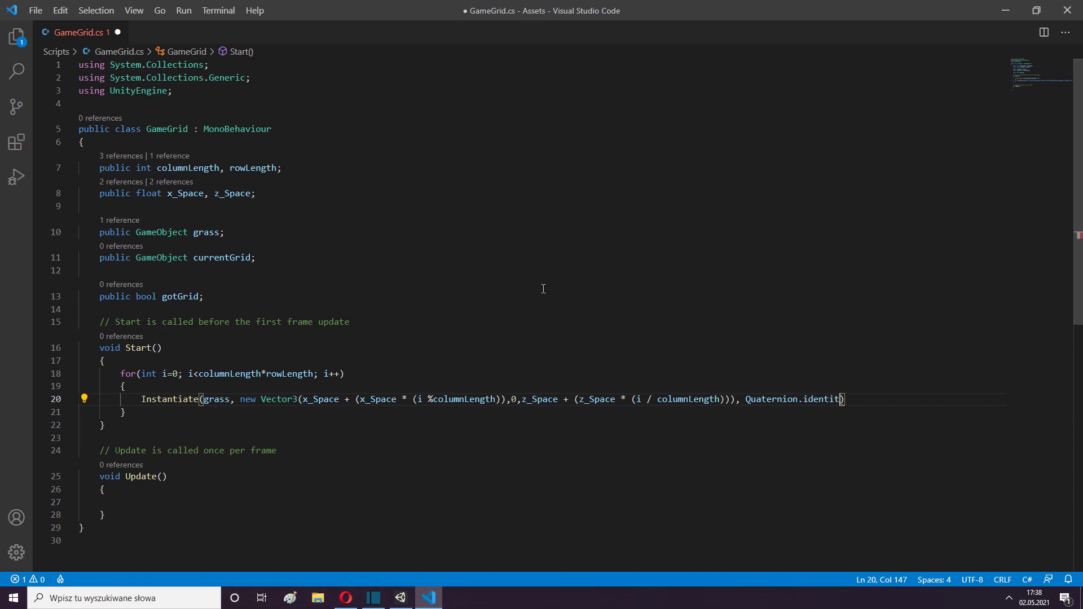
{"action": "type", "text": ";"}
{"action": "key", "text": "ctrl+s"}
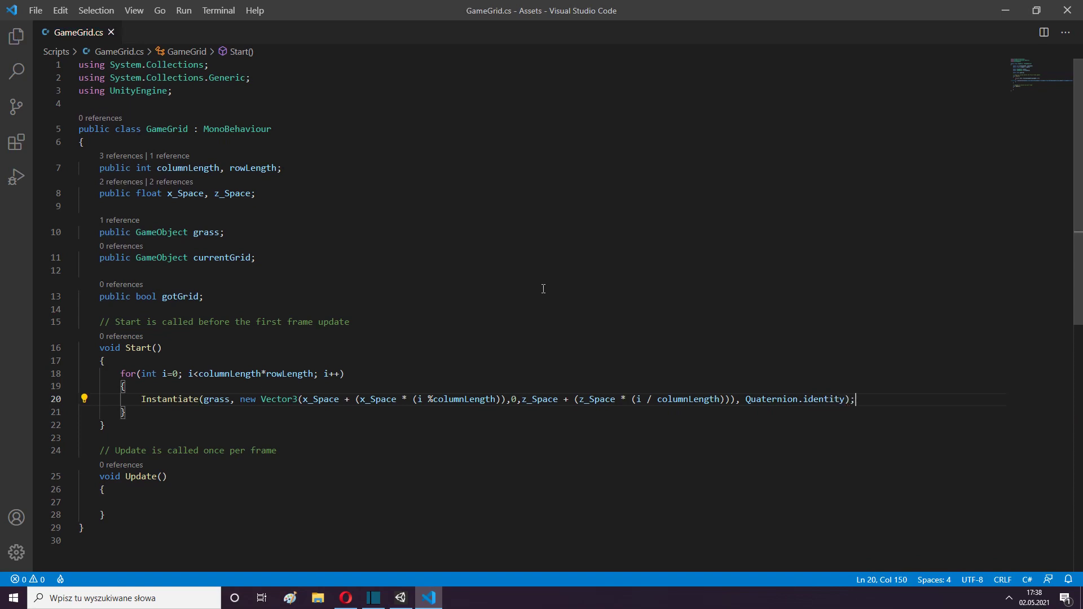
{"action": "left_click", "coordinate": [400, 598]}
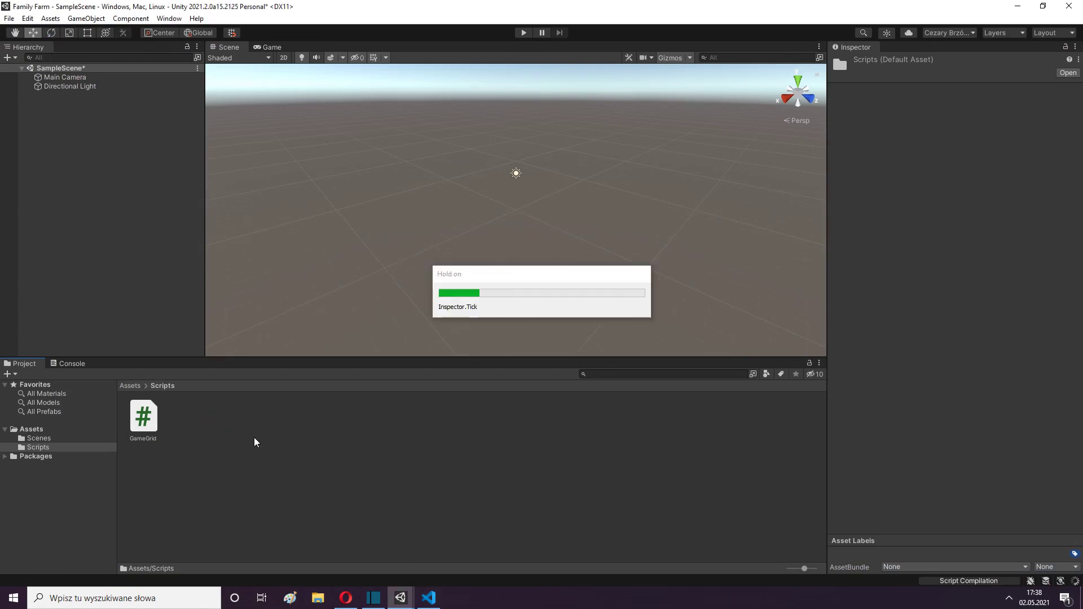
{"action": "left_click", "coordinate": [59, 366]}
{"action": "left_click", "coordinate": [17, 365]}
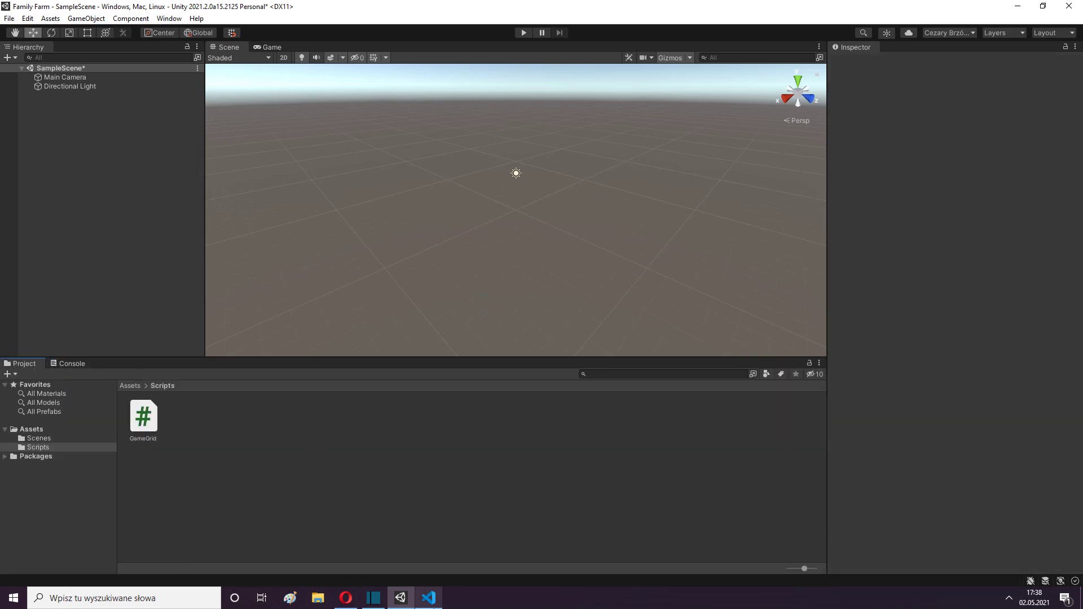
{"action": "left_click", "coordinate": [428, 598]}
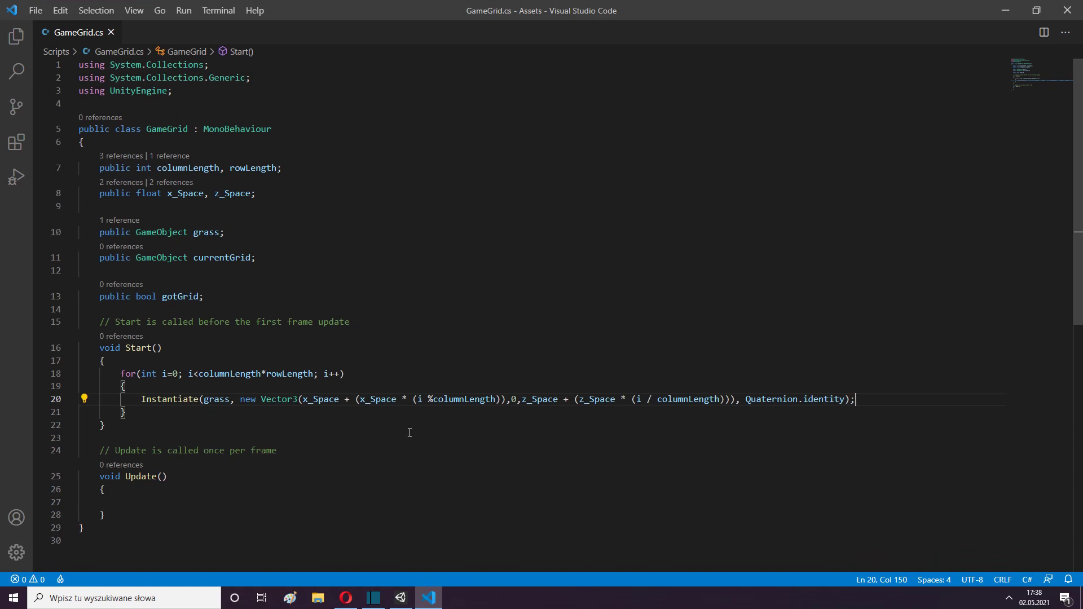
Step: Open an if(gotGrid == false) block inside Update()
{"action": "scroll", "coordinate": [410, 433], "scroll_direction": "down", "scroll_amount": 1}
{"action": "key", "text": "Down"}
{"action": "key", "text": "Down"}
{"action": "key", "text": "Down"}
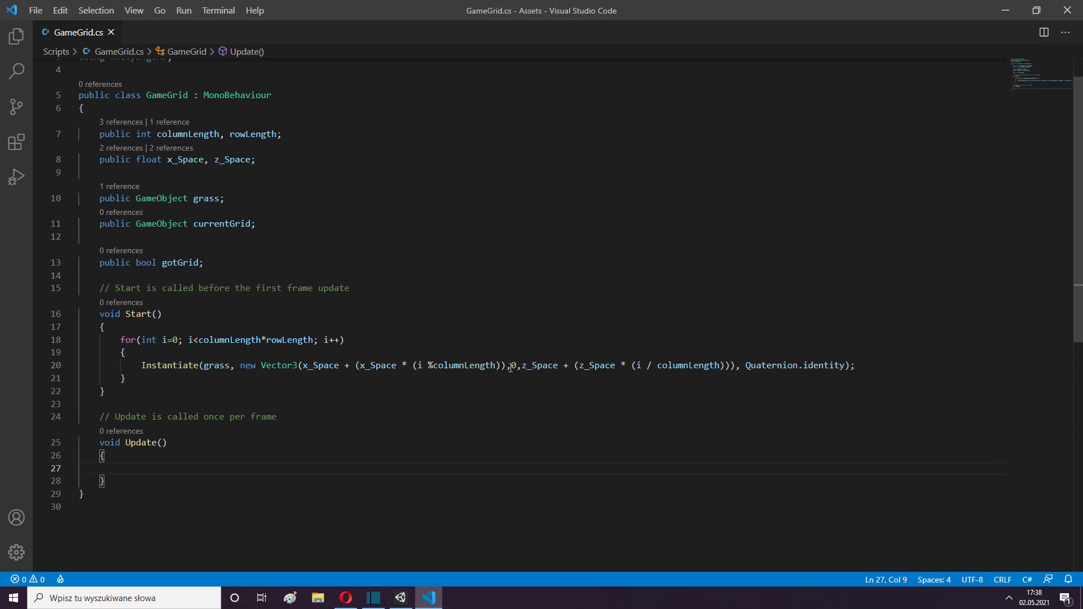
{"action": "type", "text": "if("}
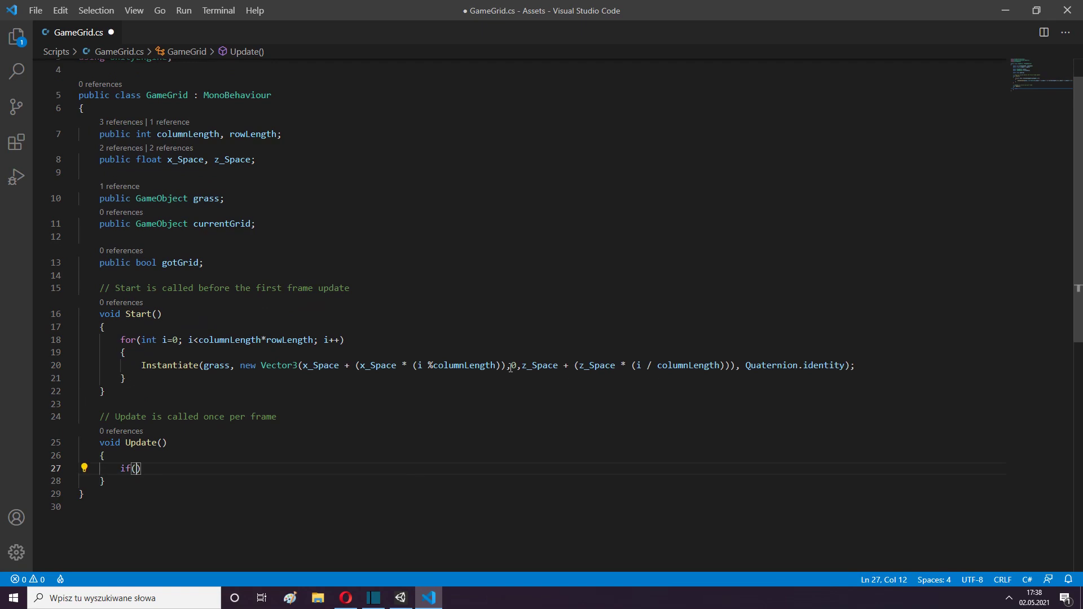
{"action": "type", "text": "gotGrid "}
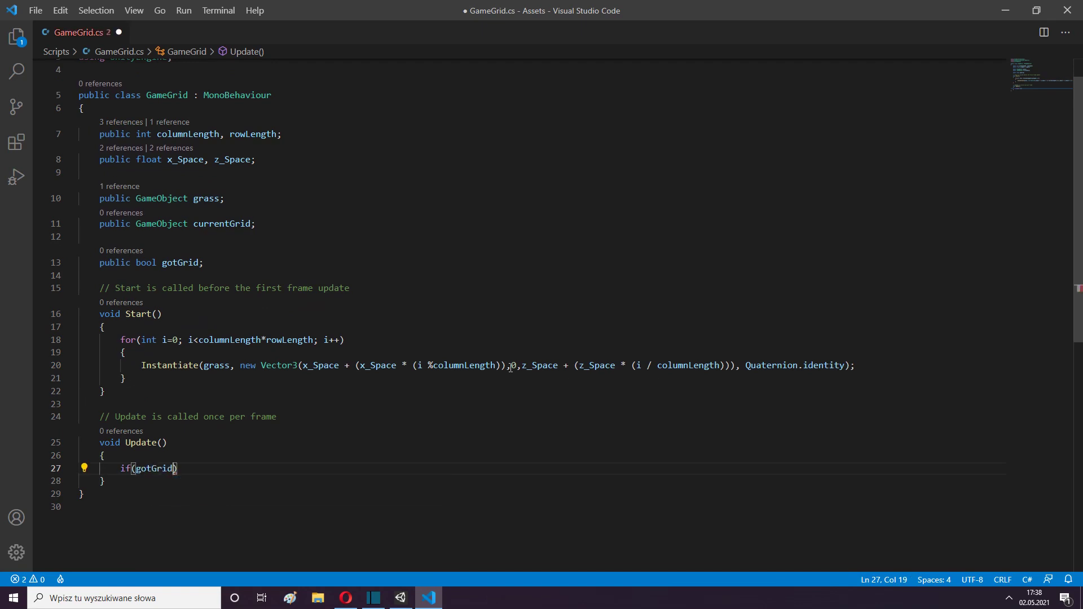
{"action": "type", "text": "="}
{"action": "key", "text": "BackSpace"}
{"action": "type", "text": "= fals"}
{"action": "key", "text": "Tab"}
{"action": "type", "text": ")"}
{"action": "key", "text": "Return"}
{"action": "type", "text": "{"}
{"action": "key", "text": "Return"}
Step: Inside it, assign currentGrid = GameObject.FindGameObjectsWithTag("grid"); and save
{"action": "scroll", "coordinate": [499, 318], "scroll_direction": "down", "scroll_amount": 1}
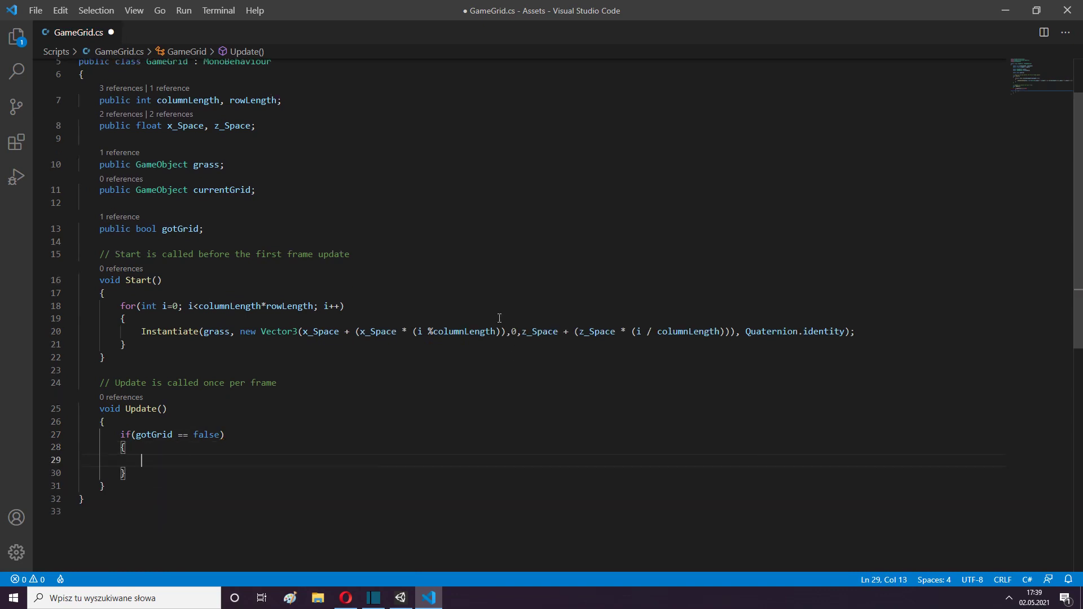
{"action": "type", "text": "curre"}
{"action": "scroll", "coordinate": [500, 318], "scroll_direction": "down", "scroll_amount": 1}
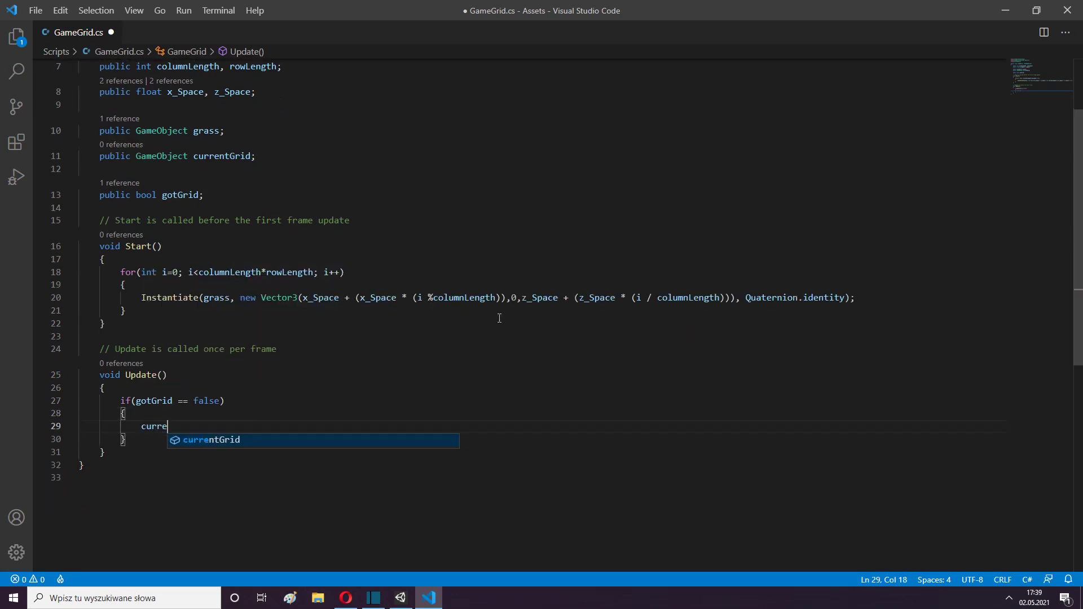
{"action": "key", "text": "Tab"}
{"action": "type", "text": "GameObject.FindGameObjectsWith"}
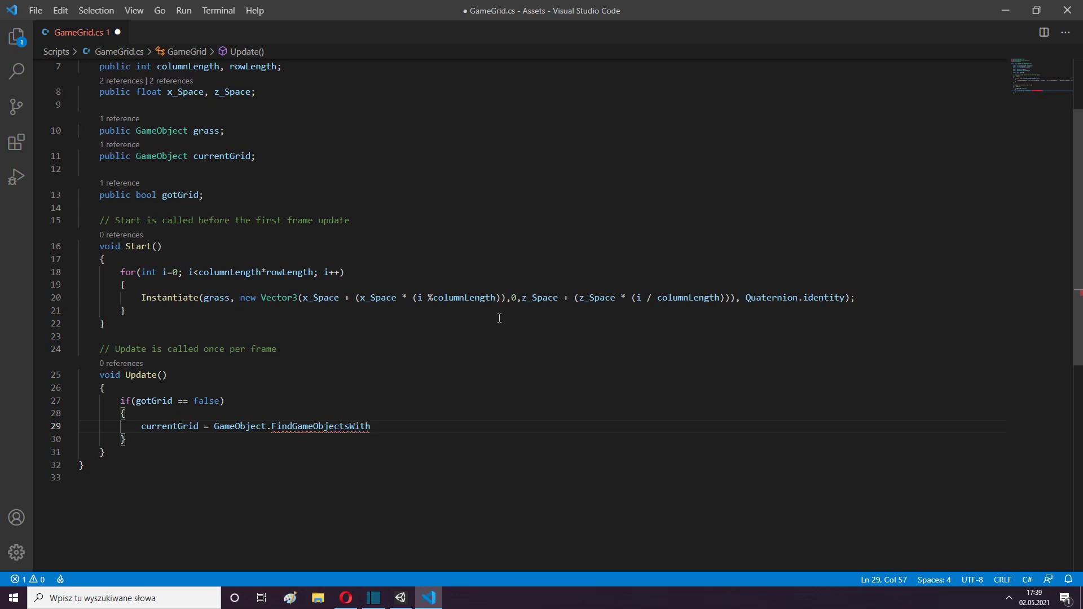
{"action": "type", "text": "Tag(\"grid\");"}
{"action": "key", "text": "ctrl+s"}
Step: Add gotGrid = true;, save, and inspect the CS0029 error in Unity's Console
{"action": "key", "text": "Return"}
{"action": "key", "text": "Return"}
{"action": "type", "text": "gotGrid = true;"}
{"action": "key", "text": "ctrl+s"}
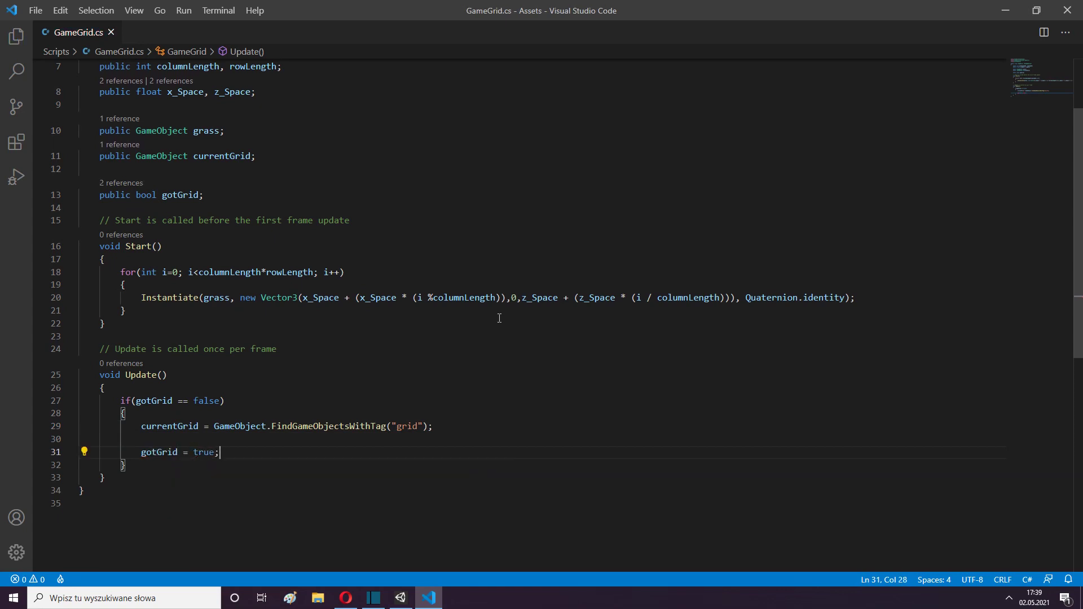
{"action": "scroll", "coordinate": [506, 314], "scroll_direction": "up", "scroll_amount": 3}
{"action": "scroll", "coordinate": [509, 321], "scroll_direction": "down", "scroll_amount": 3}
{"action": "scroll", "coordinate": [508, 315], "scroll_direction": "up", "scroll_amount": 3}
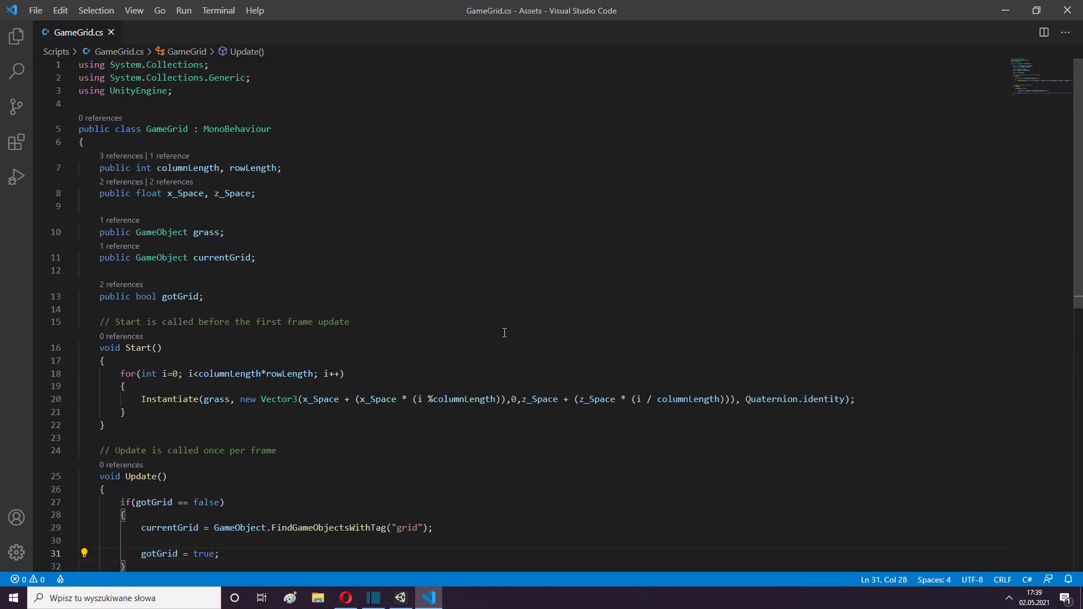
{"action": "left_click", "coordinate": [1006, 9]}
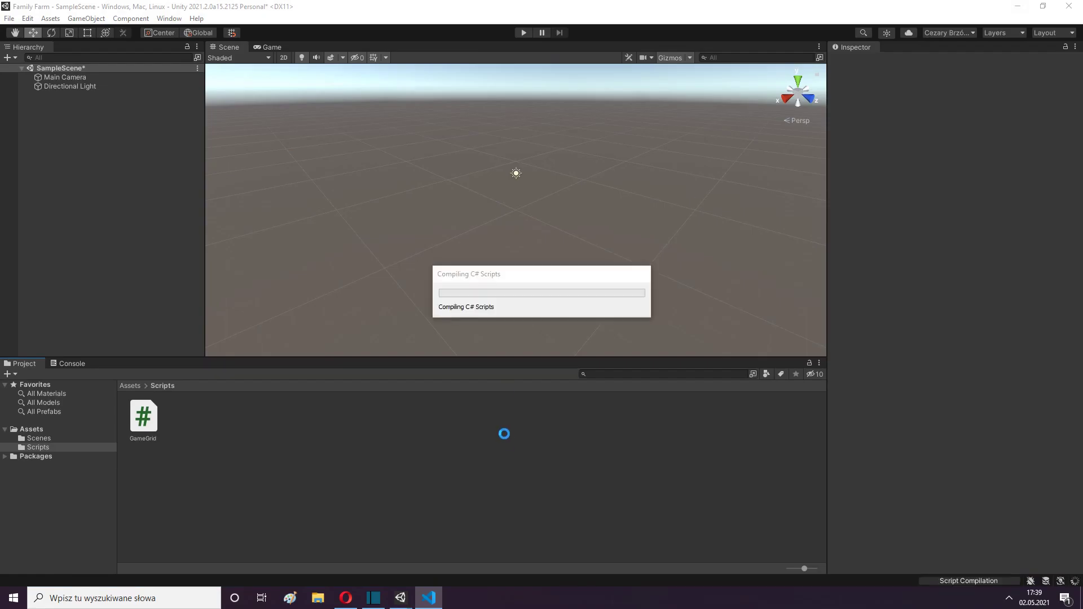
{"action": "left_click", "coordinate": [69, 364]}
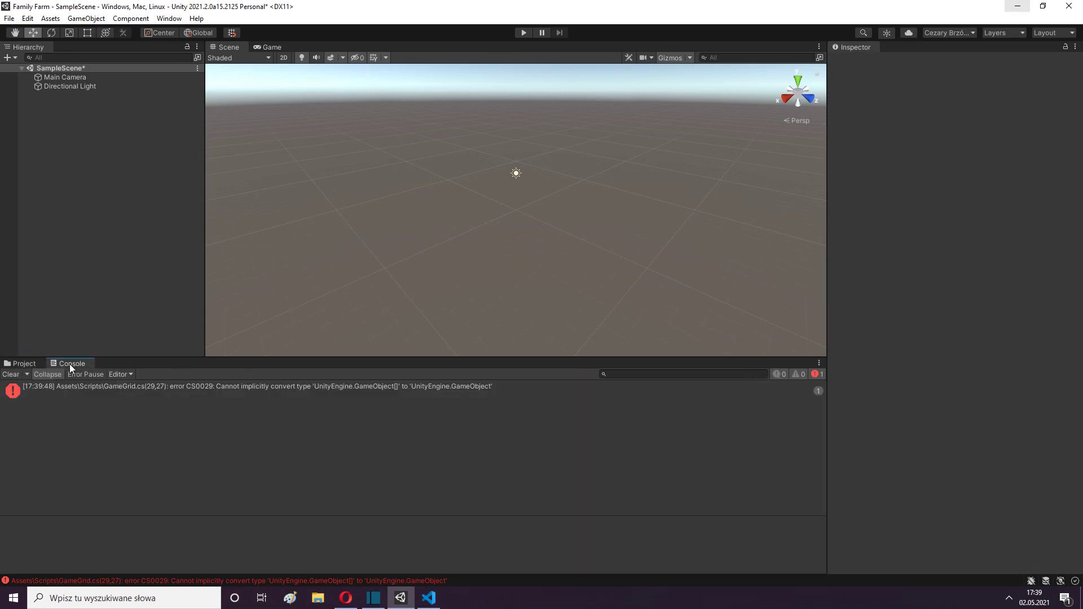
{"action": "left_click", "coordinate": [140, 387]}
Step: Change the declaration to public GameObject[] currentGrid, save, and switch back to Unity
{"action": "left_click", "coordinate": [427, 597]}
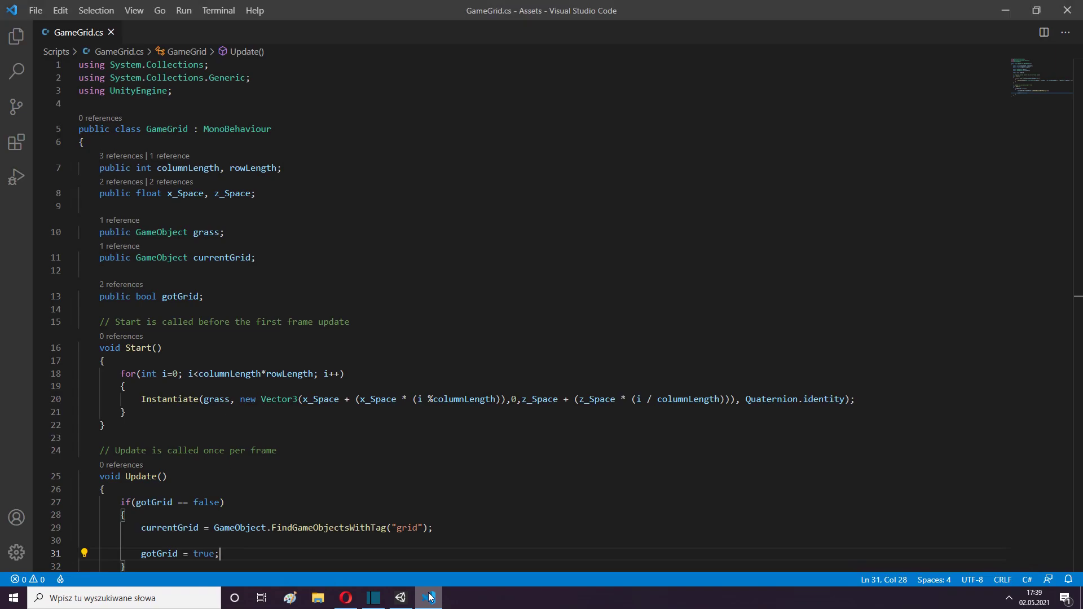
{"action": "scroll", "coordinate": [248, 466], "scroll_direction": "down", "scroll_amount": 2}
{"action": "scroll", "coordinate": [248, 466], "scroll_direction": "up", "scroll_amount": 2}
{"action": "left_click", "coordinate": [251, 257]}
{"action": "type", "text": "[]"}
{"action": "key", "text": "BackSpace"}
{"action": "key", "text": "BackSpace"}
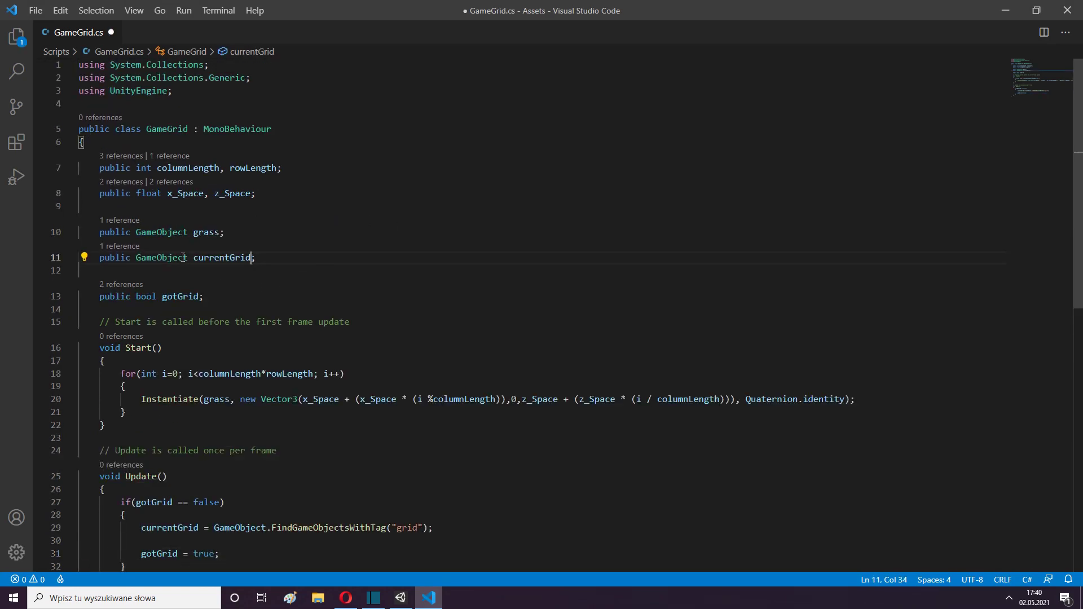
{"action": "type", "text": "["}
{"action": "key", "text": "ctrl+s"}
{"action": "key", "text": "End"}
{"action": "scroll", "coordinate": [322, 288], "scroll_direction": "down", "scroll_amount": 3}
{"action": "scroll", "coordinate": [316, 305], "scroll_direction": "up", "scroll_amount": 3}
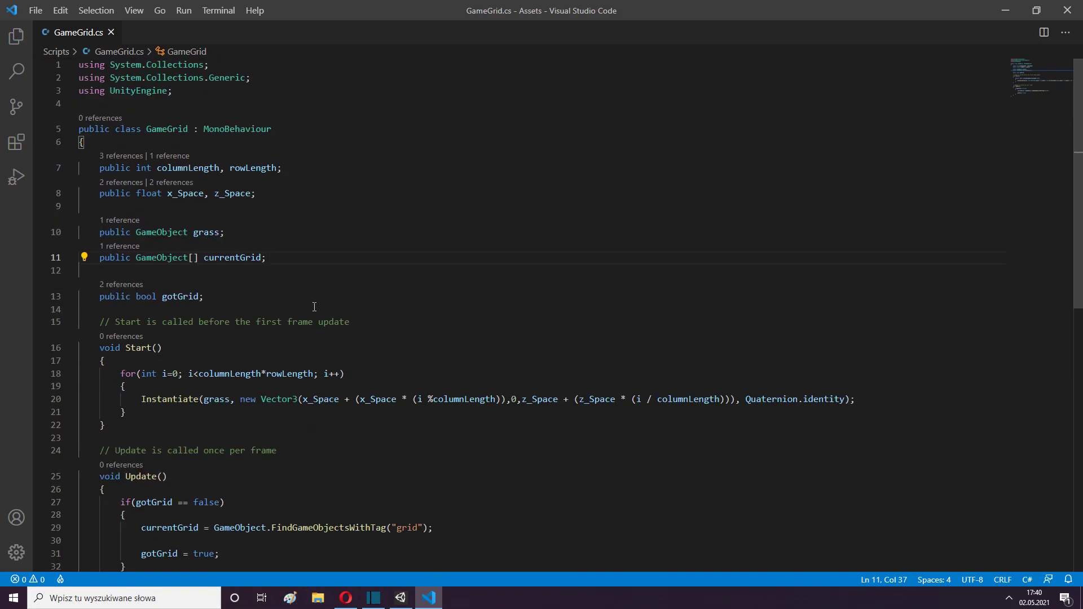
{"action": "left_click", "coordinate": [401, 598]}
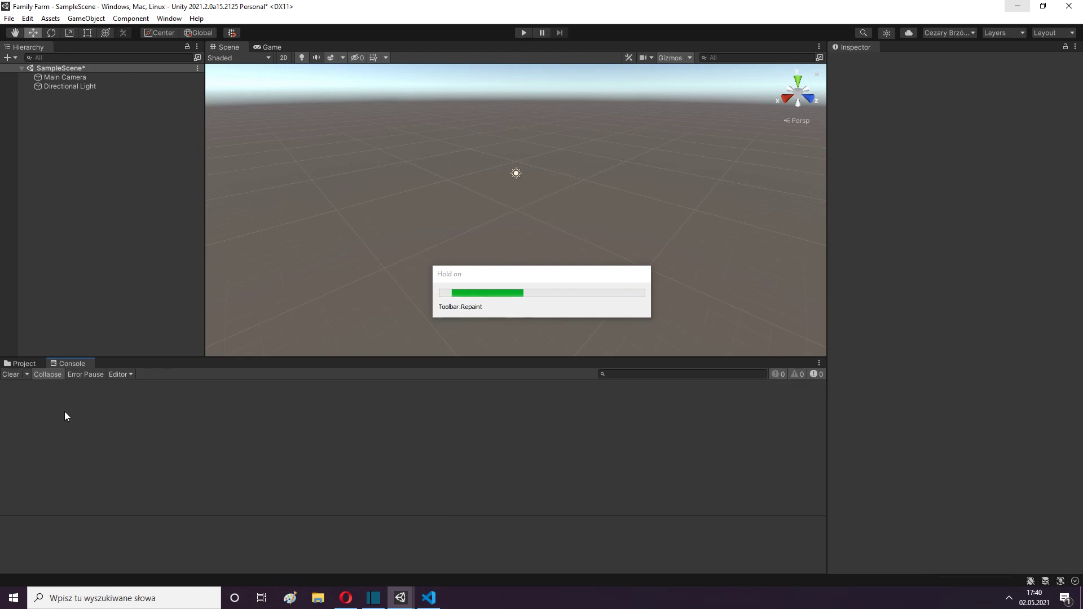
Step: Create an empty GameObject in the Hierarchy named 'Grid Controller'
{"action": "left_click", "coordinate": [15, 365]}
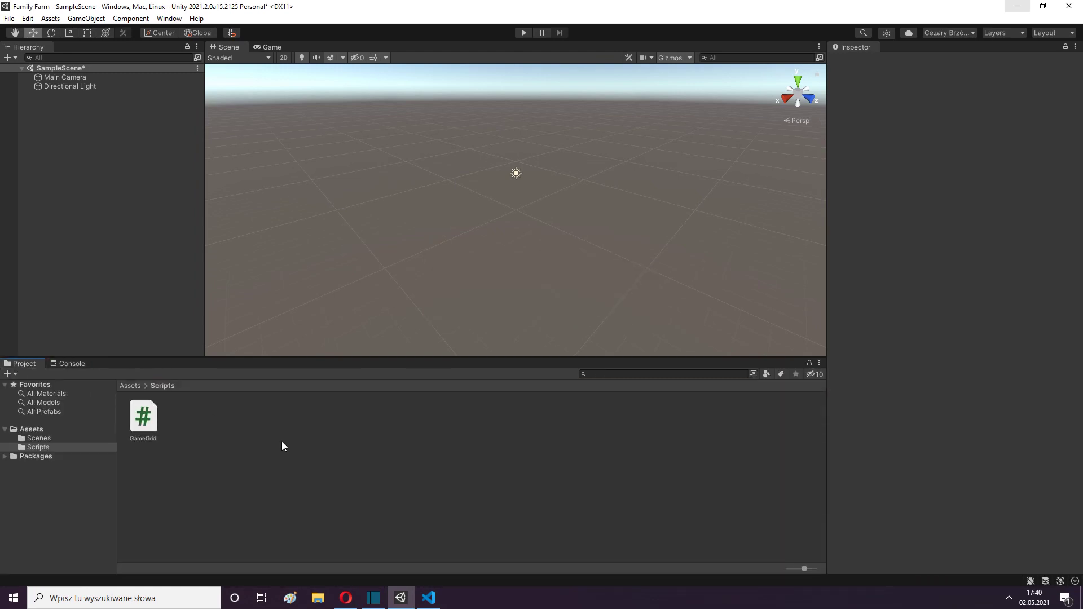
{"action": "right_click", "coordinate": [121, 168]}
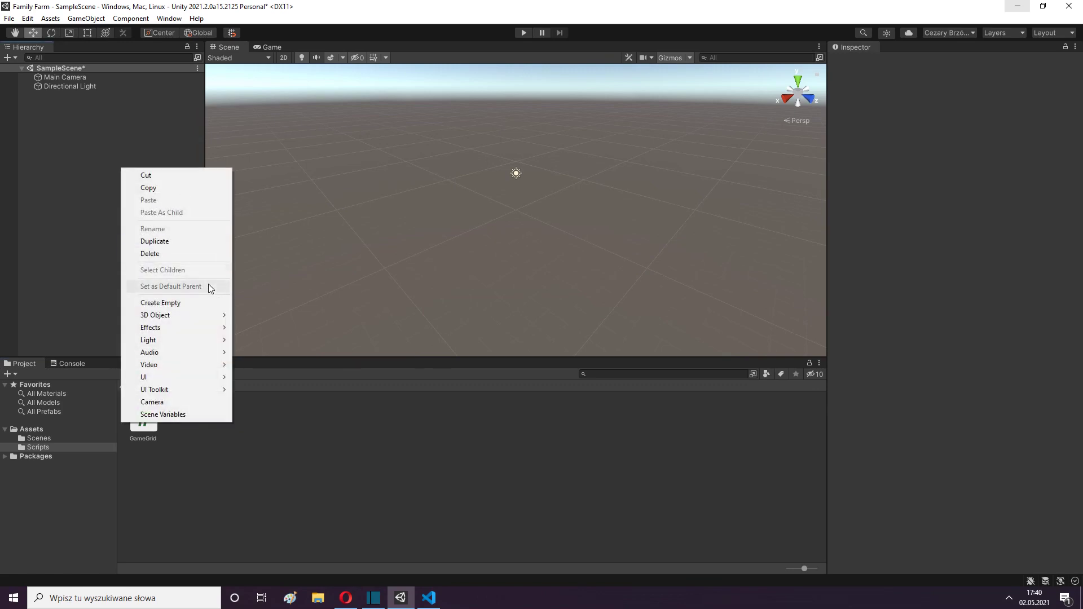
{"action": "left_click", "coordinate": [189, 303]}
{"action": "type", "text": "Grid"}
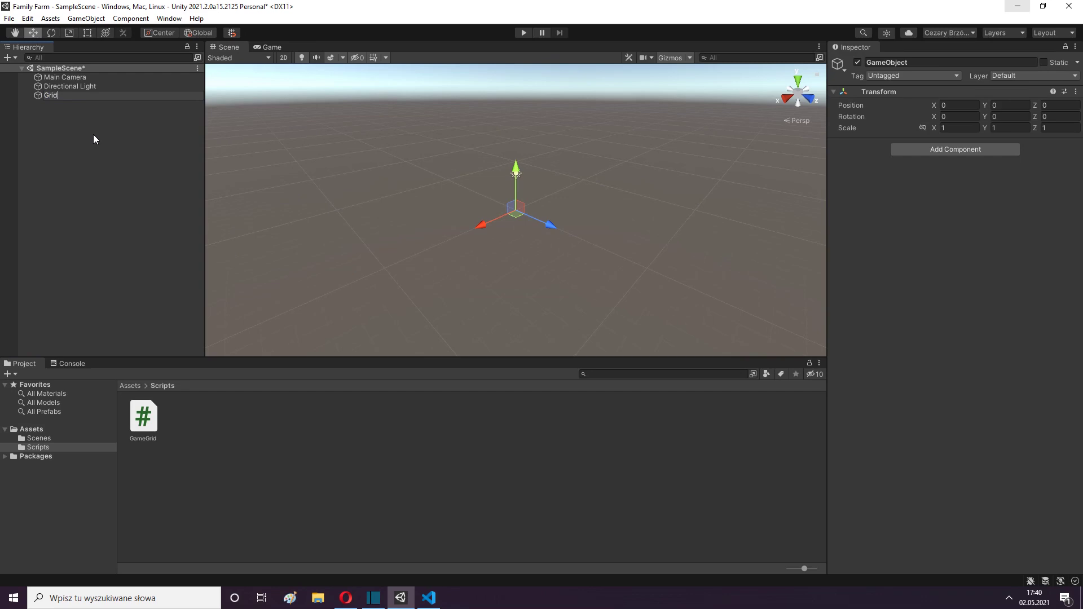
{"action": "type", "text": " Controller"}
{"action": "key", "text": "Return"}
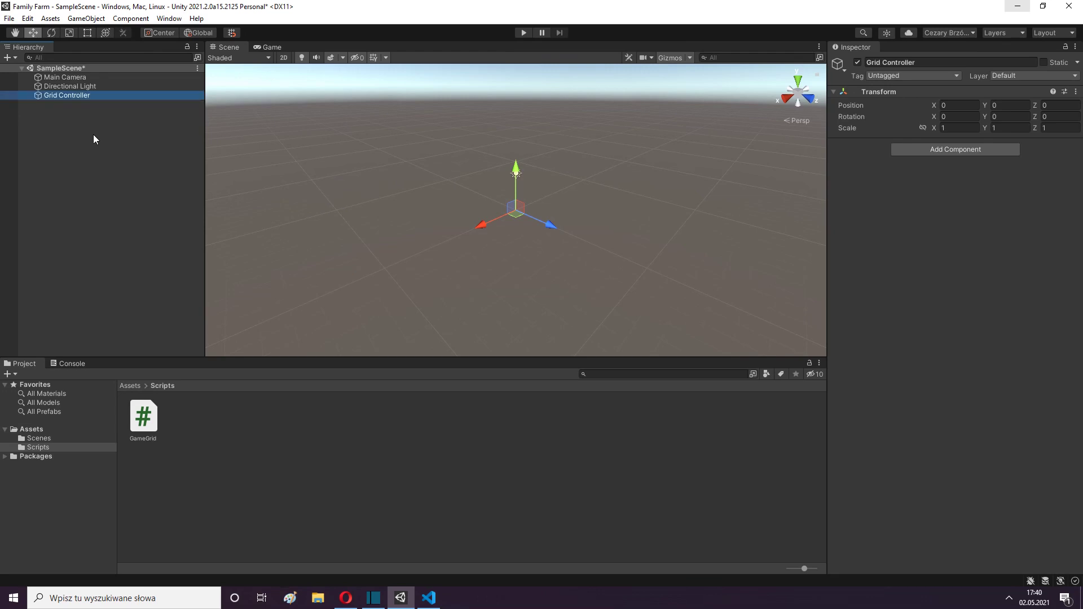
Step: Attach the GameGrid script to Grid Controller as a component
{"action": "left_click", "coordinate": [94, 136]}
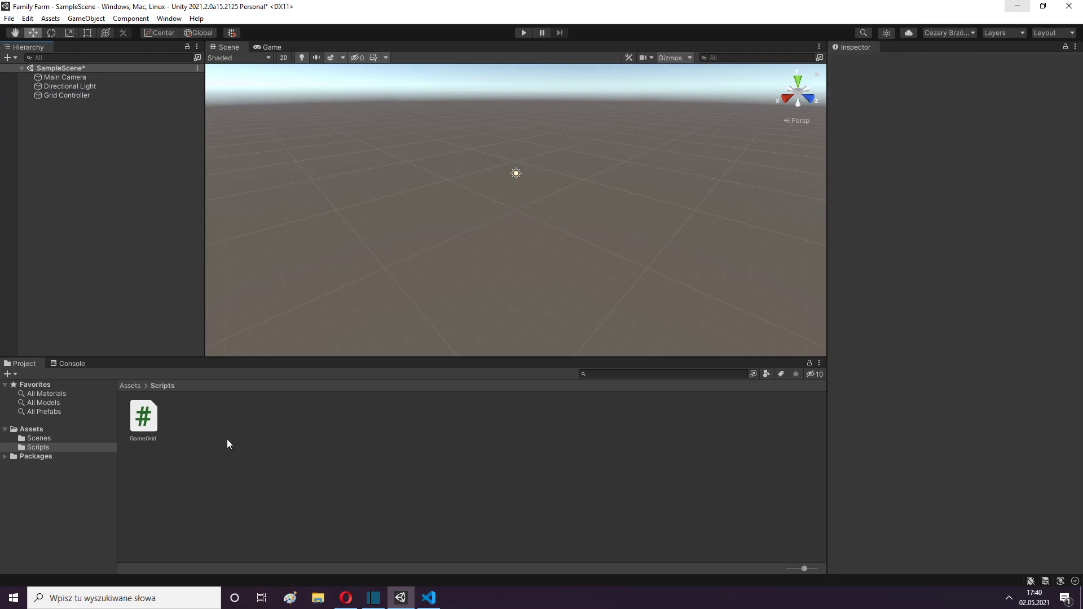
{"action": "left_click", "coordinate": [77, 94]}
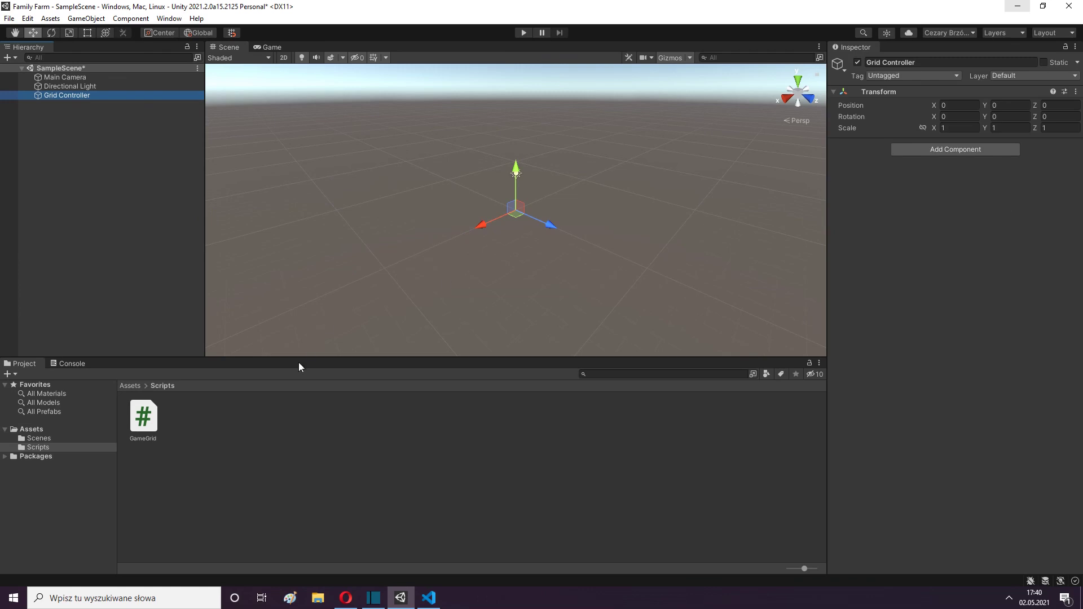
{"action": "left_click_drag", "start_coordinate": [149, 419], "coordinate": [899, 245]}
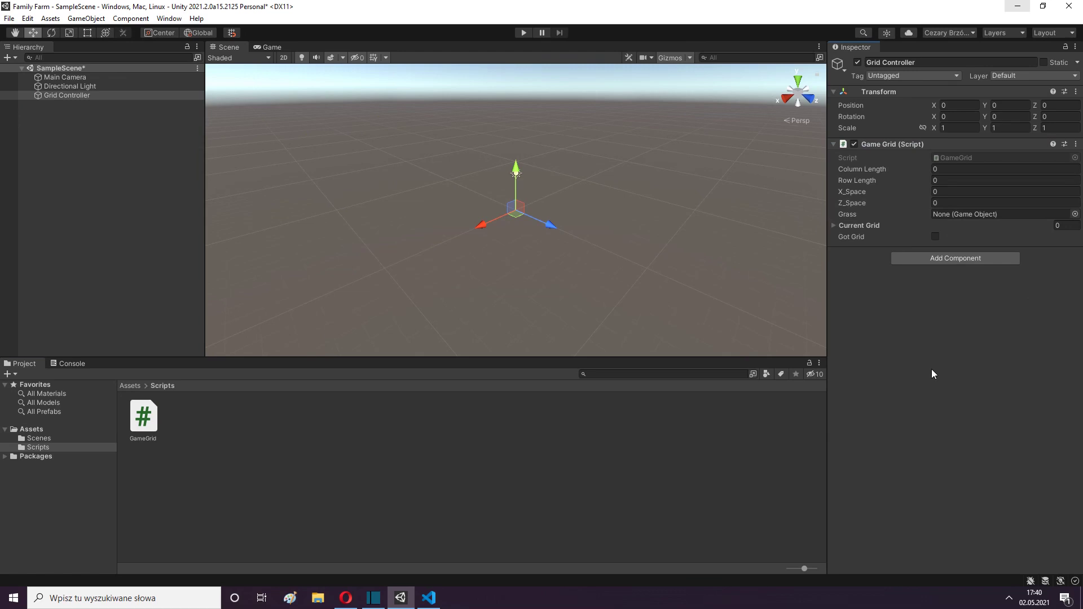
Step: Make a new folder named Resources under Assets and open it
{"action": "left_click", "coordinate": [675, 491]}
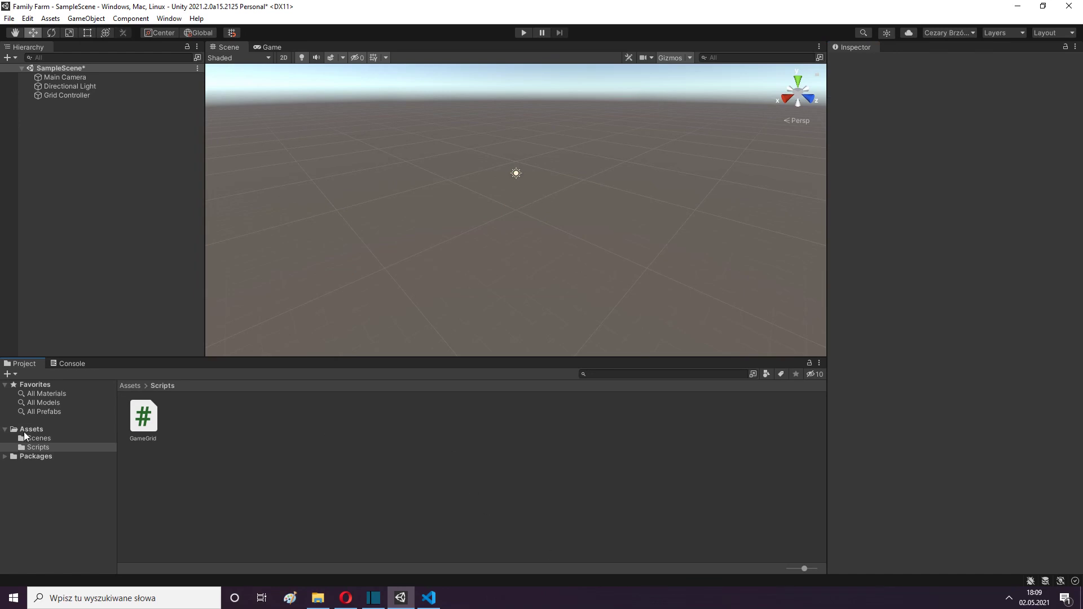
{"action": "left_click", "coordinate": [25, 429]}
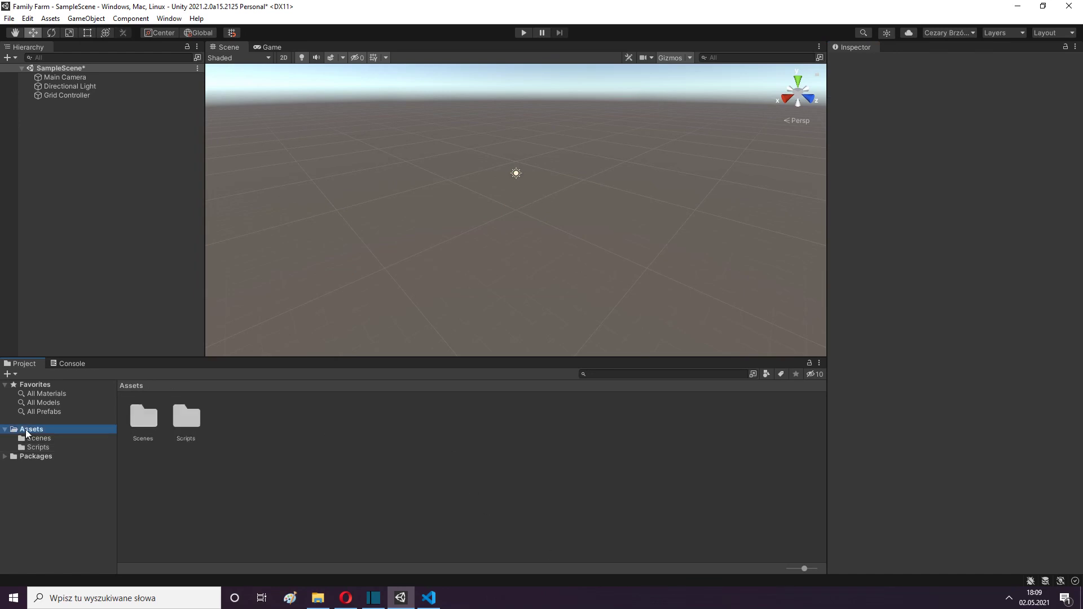
{"action": "right_click", "coordinate": [349, 424]}
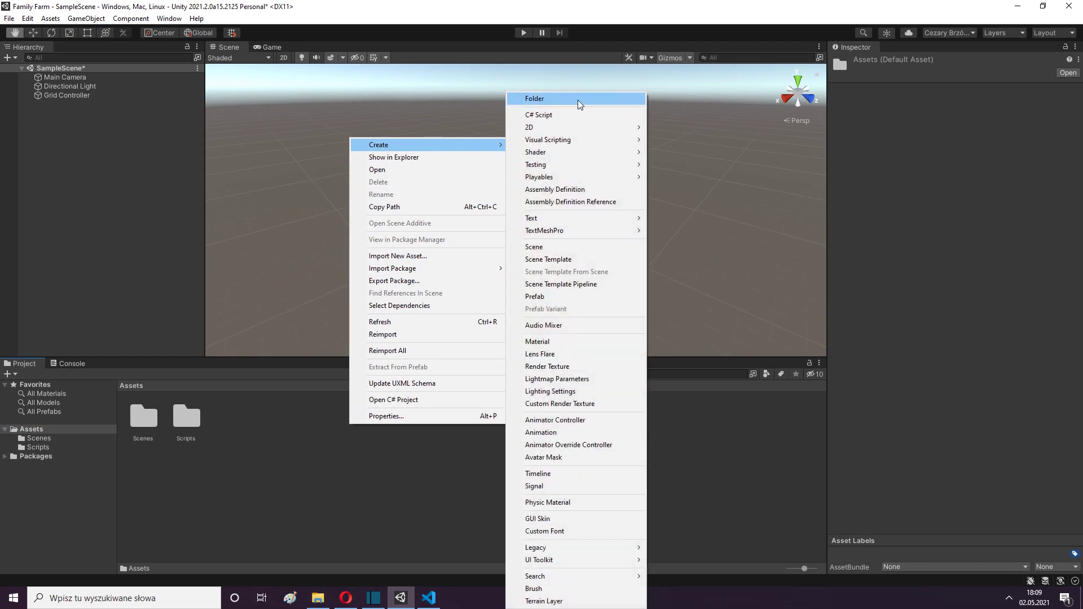
{"action": "left_click", "coordinate": [578, 100]}
{"action": "type", "text": "Resources"}
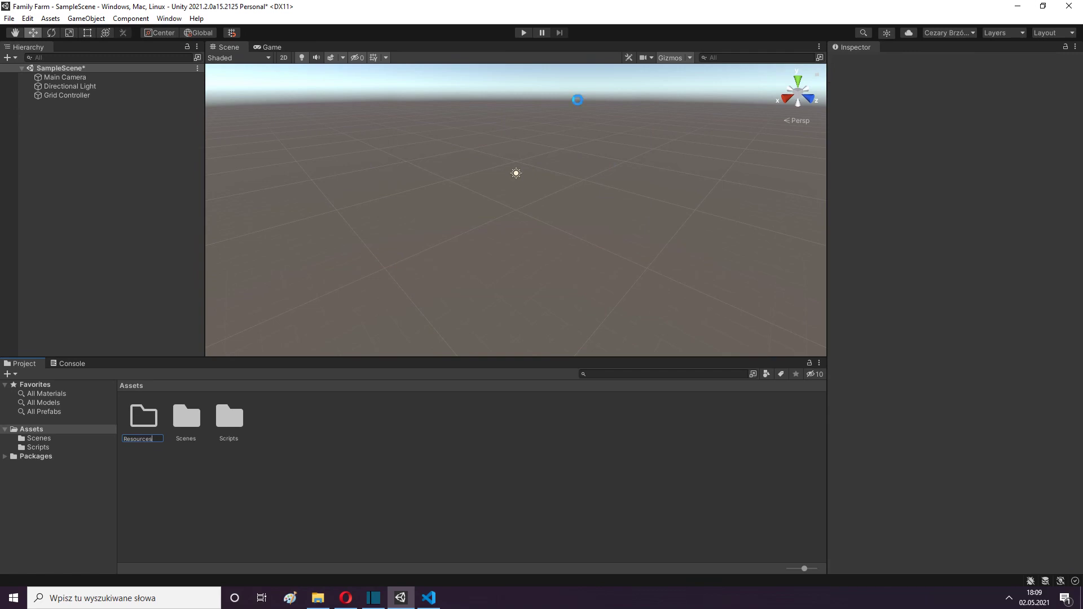
{"action": "key", "text": "Return"}
{"action": "left_click", "coordinate": [429, 427]}
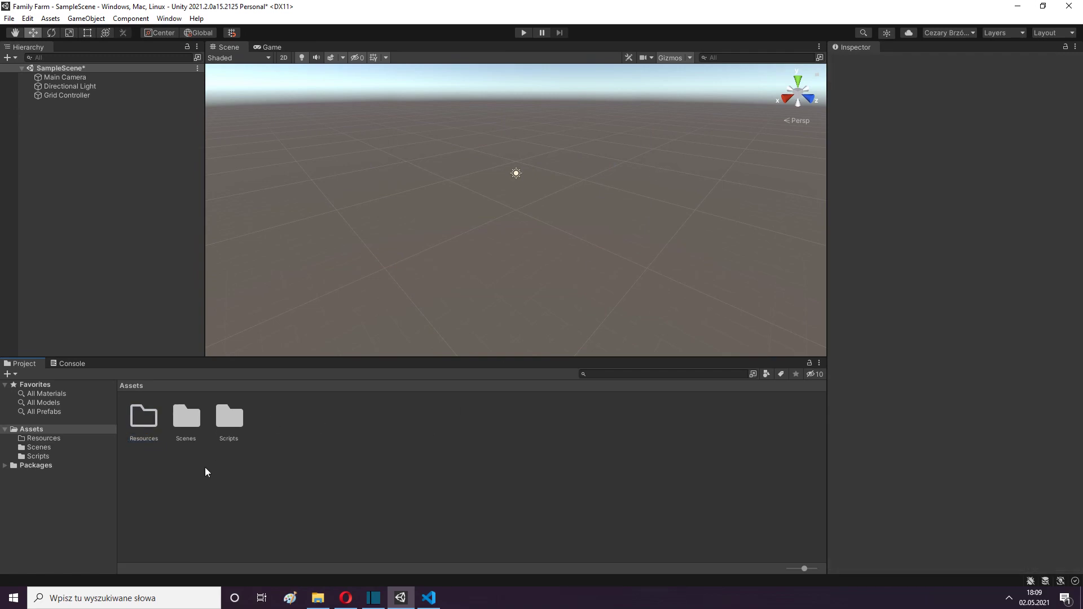
{"action": "double_click", "coordinate": [141, 413]}
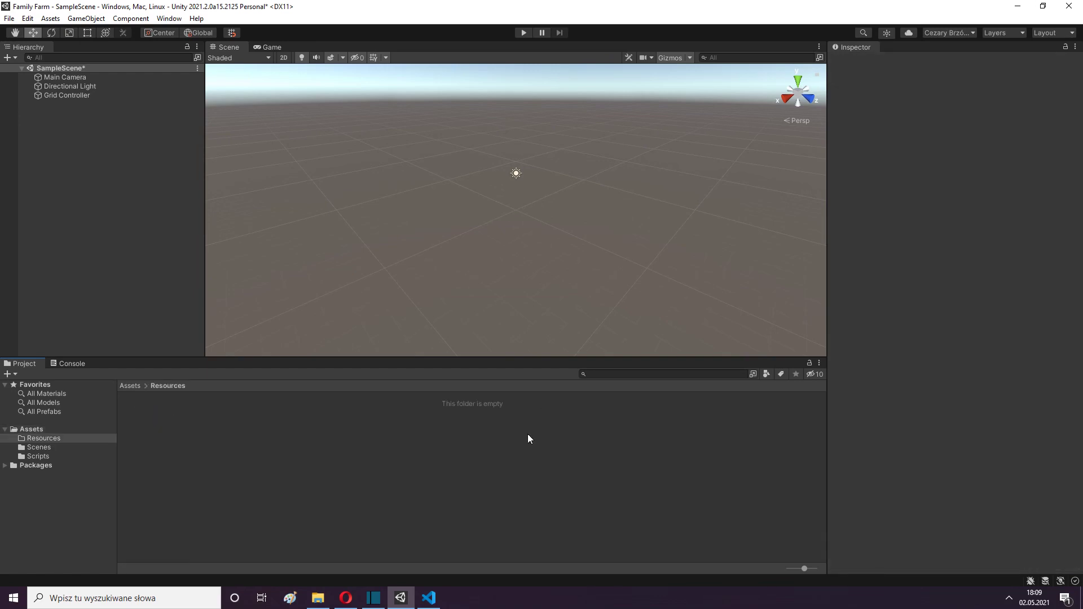
Step: Drag grass.jpg from the file browser into the Resources folder
{"action": "left_click", "coordinate": [318, 598]}
{"action": "mouse_move", "coordinate": [133, 140]}
{"action": "left_mouse_down"}
{"action": "mouse_move", "coordinate": [275, 345]}
{"action": "mouse_move", "coordinate": [401, 604]}
{"action": "mouse_move", "coordinate": [340, 489]}
{"action": "left_mouse_up"}
{"action": "left_click", "coordinate": [318, 595]}
{"action": "left_click", "coordinate": [1069, 6]}
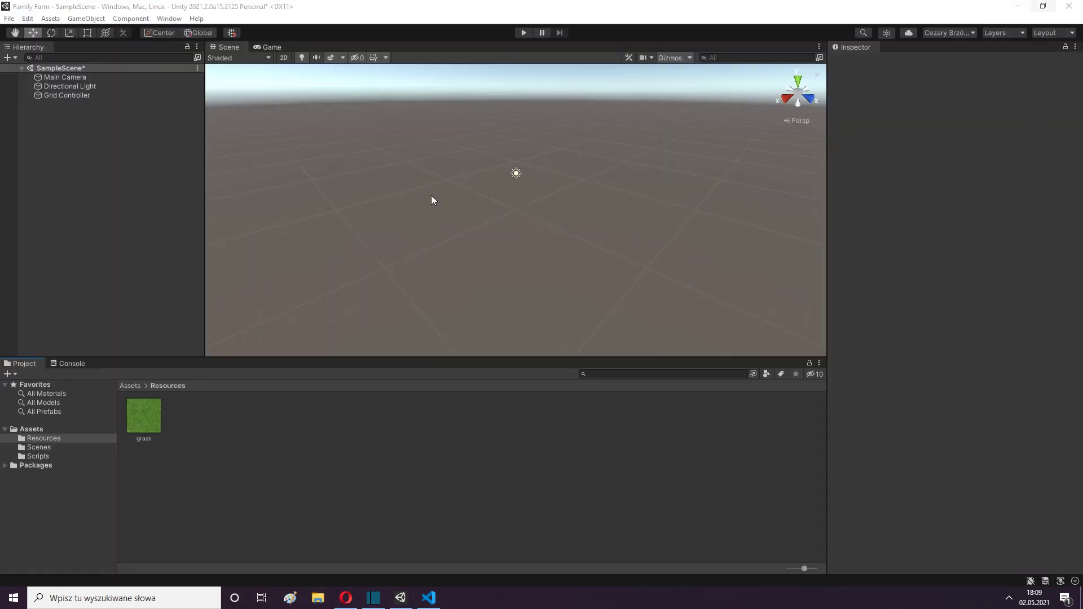
Step: Check the 512x512 grass texture's import settings, then return to the Assets folder
{"action": "left_click", "coordinate": [151, 421]}
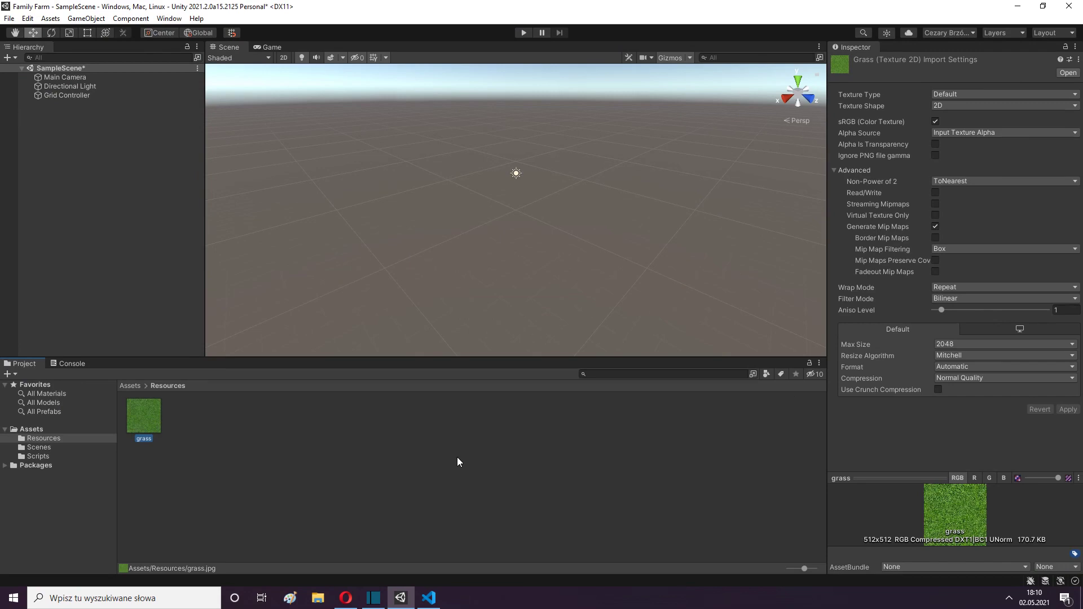
{"action": "left_click", "coordinate": [426, 450]}
{"action": "left_click", "coordinate": [84, 513]}
{"action": "left_click", "coordinate": [229, 473]}
{"action": "left_click", "coordinate": [22, 431]}
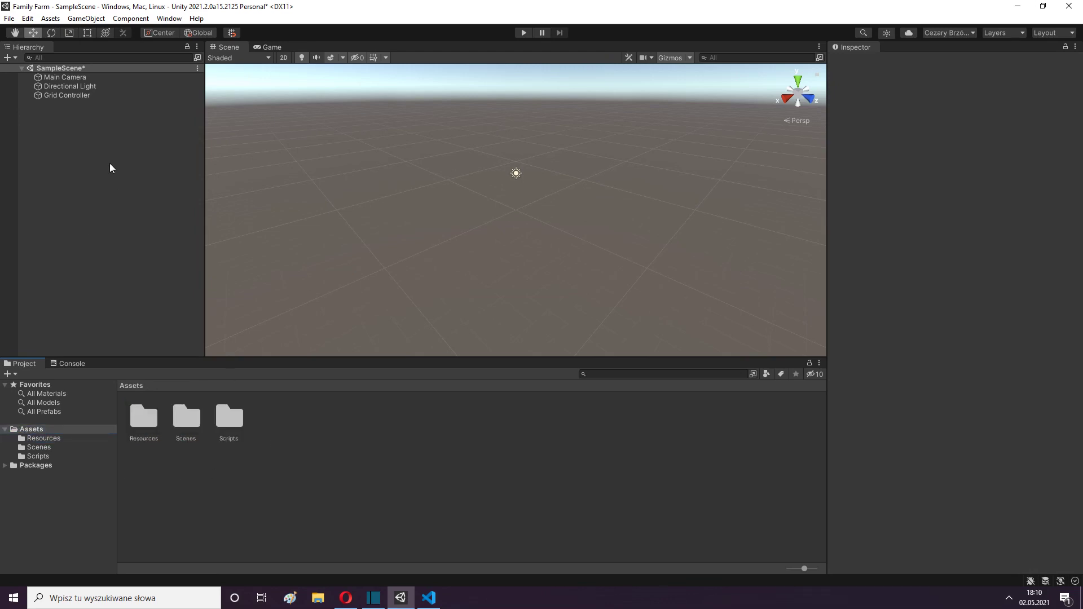
Step: Add a 3D Plane object at the origin and orbit the Scene view to inspect it
{"action": "right_click", "coordinate": [148, 159]}
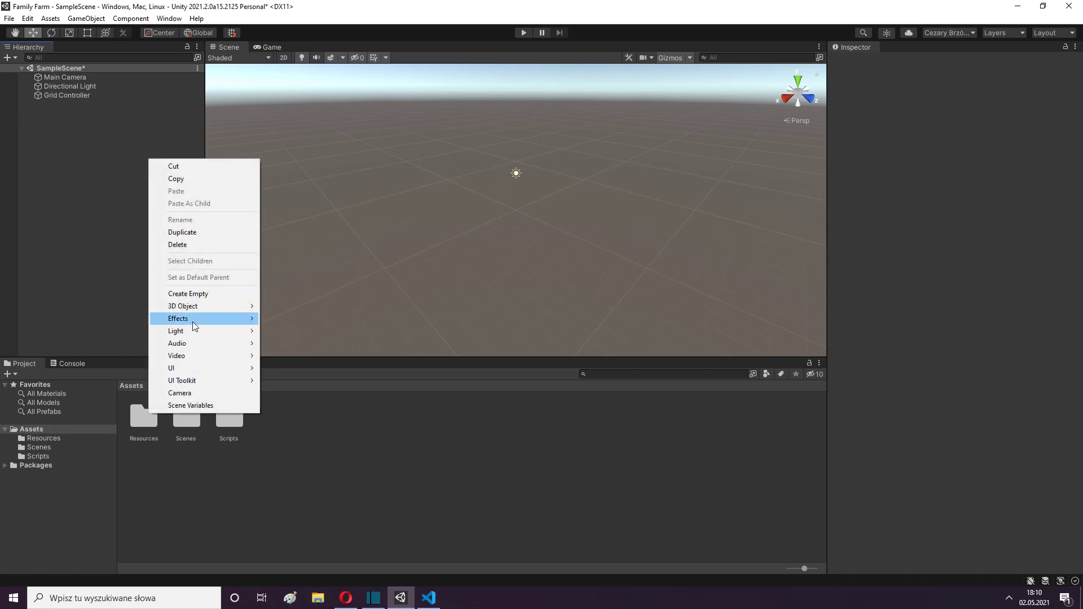
{"action": "mouse_move", "coordinate": [183, 305]}
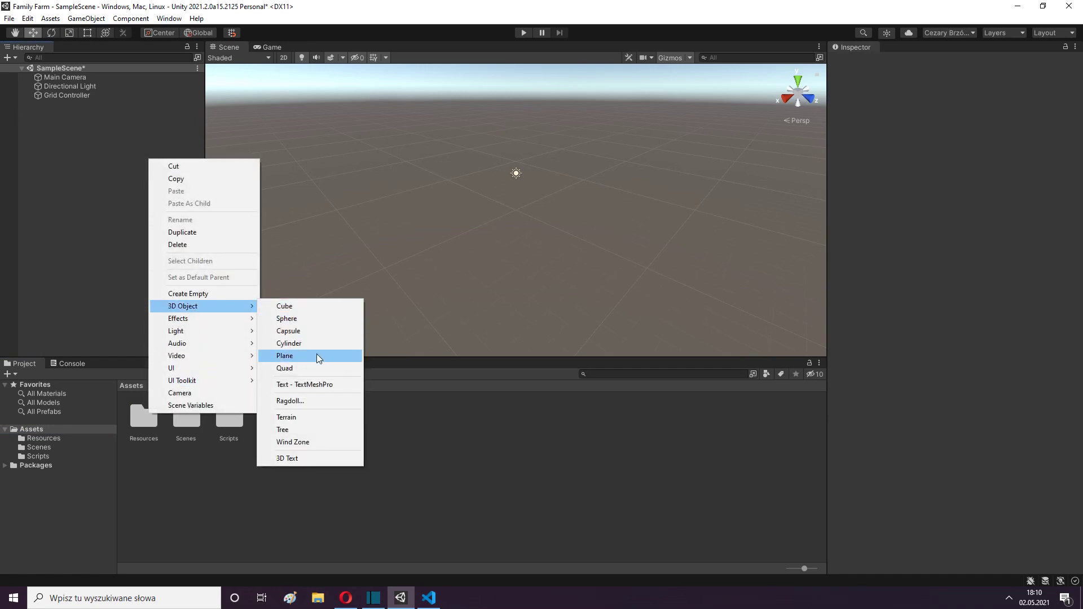
{"action": "left_click", "coordinate": [316, 356]}
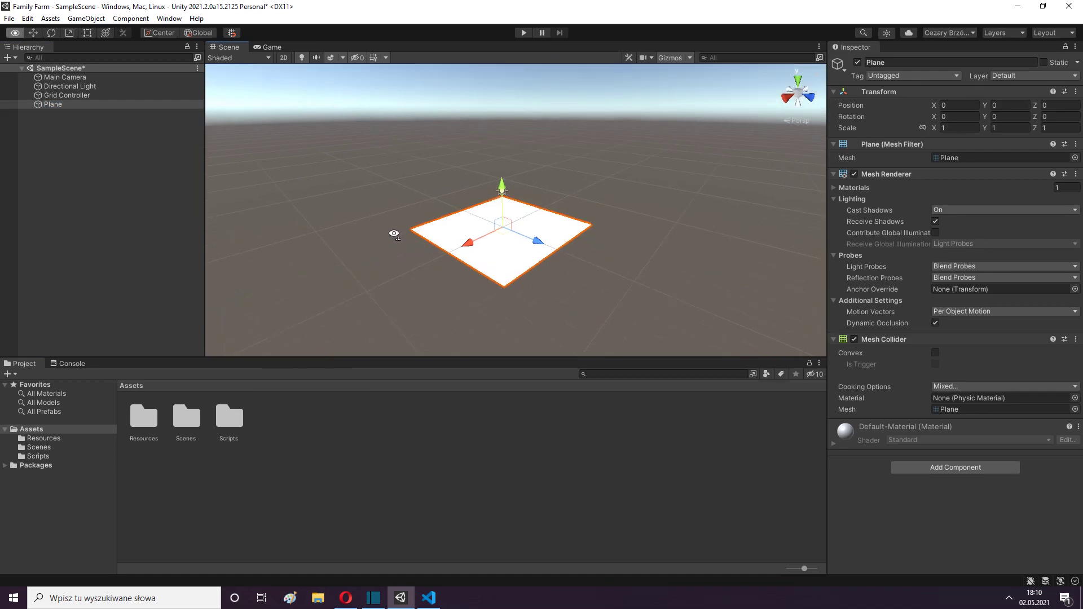
{"action": "scroll", "coordinate": [351, 237], "scroll_direction": "up", "scroll_amount": 3}
{"action": "mouse_move", "coordinate": [351, 237]}
{"action": "left_mouse_down", "text": "alt"}
{"action": "mouse_move", "coordinate": [404, 281]}
{"action": "mouse_move", "coordinate": [532, 304]}
{"action": "left_mouse_up", "text": "alt"}
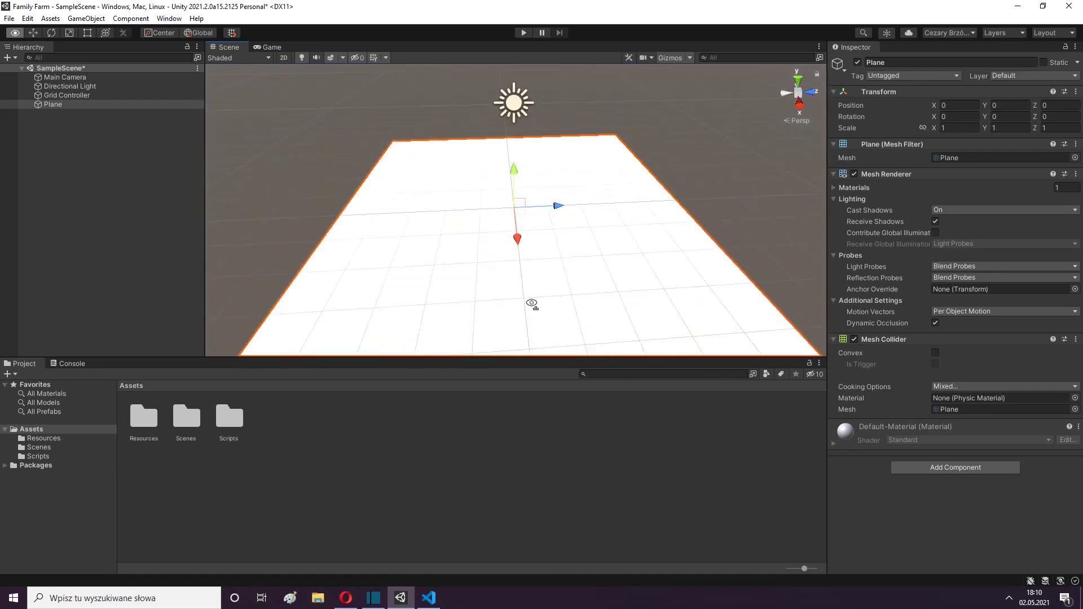
{"action": "scroll", "coordinate": [536, 305], "scroll_direction": "down", "scroll_amount": 3}
{"action": "left_click", "coordinate": [50, 198]}
{"action": "right_click", "coordinate": [70, 151]}
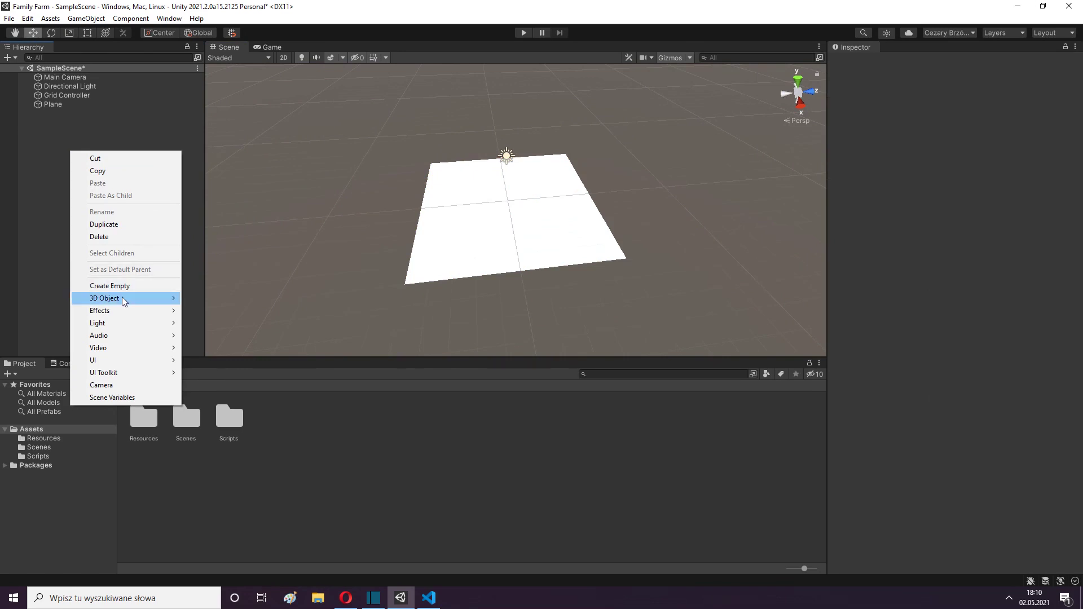
{"action": "mouse_move", "coordinate": [104, 298]}
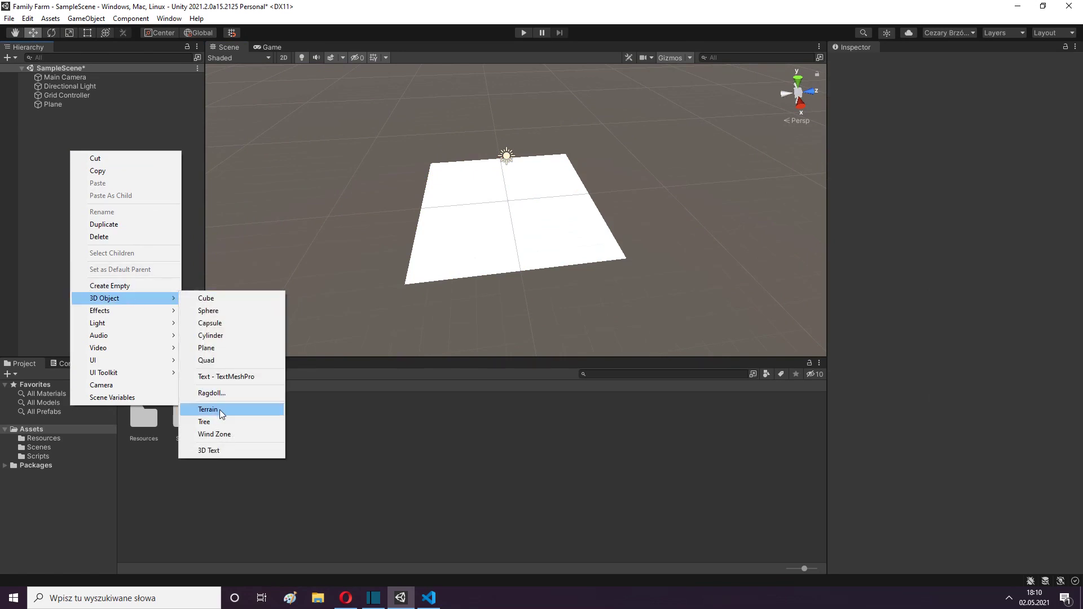
Step: Add a Terrain object and raise the Plane to Y 1.29
{"action": "left_click", "coordinate": [207, 409]}
{"action": "mouse_move", "coordinate": [389, 201]}
{"action": "left_mouse_down", "text": "alt"}
{"action": "mouse_move", "coordinate": [485, 205]}
{"action": "mouse_move", "coordinate": [433, 162]}
{"action": "left_mouse_up", "text": "alt"}
{"action": "left_click", "coordinate": [57, 105]}
{"action": "mouse_move", "coordinate": [570, 237]}
{"action": "left_mouse_down", "text": "alt"}
{"action": "mouse_move", "coordinate": [610, 246]}
{"action": "mouse_move", "coordinate": [497, 255]}
{"action": "left_mouse_up", "text": "alt"}
Step: Set the Plane's X and Z scale to 0.1, making it a small tile
{"action": "left_click", "coordinate": [971, 128]}
{"action": "left_click", "coordinate": [971, 127]}
{"action": "type", "text": "0.1"}
{"action": "left_click", "coordinate": [1050, 126]}
{"action": "type", "text": "0.1"}
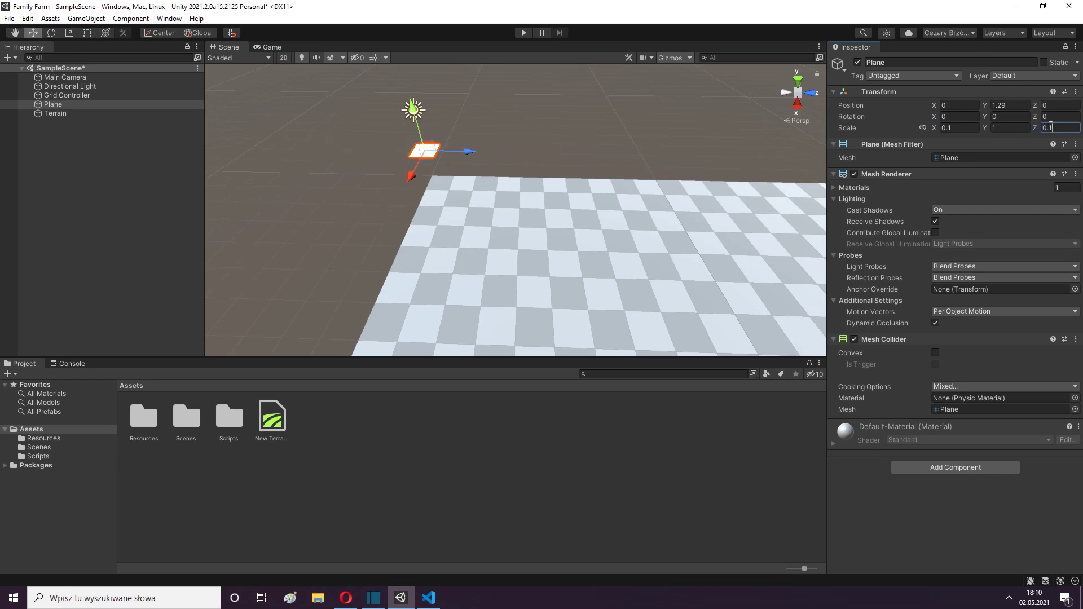
{"action": "mouse_move", "coordinate": [390, 138]}
{"action": "left_mouse_down", "text": "alt"}
{"action": "mouse_move", "coordinate": [628, 169]}
{"action": "mouse_move", "coordinate": [505, 137]}
{"action": "left_mouse_up", "text": "alt"}
{"action": "left_click", "coordinate": [507, 120]}
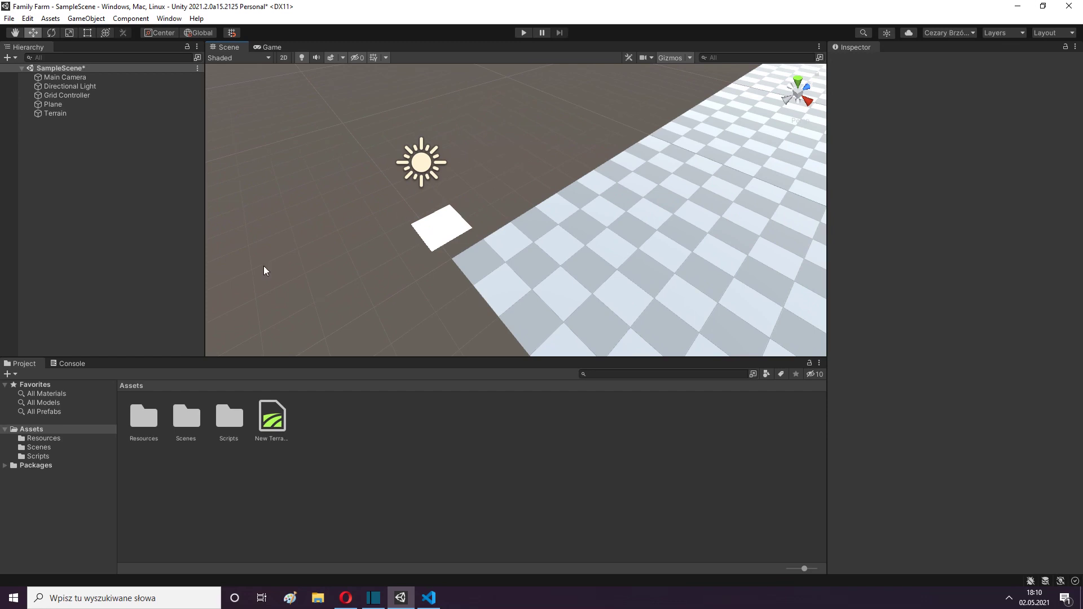
{"action": "left_click", "coordinate": [52, 105]}
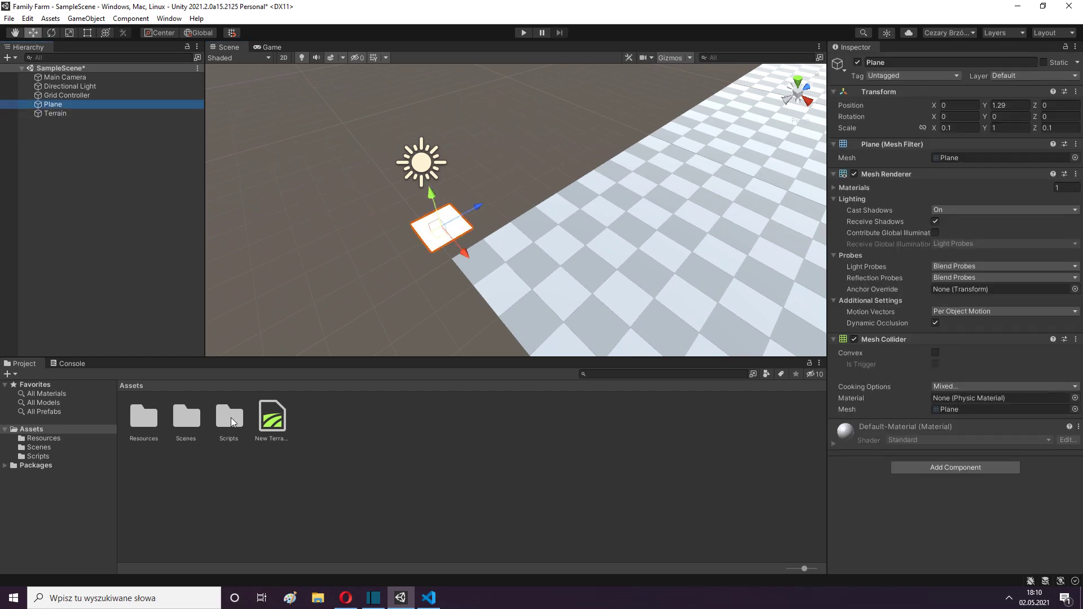
Step: Apply the grass texture from Resources onto the Plane
{"action": "double_click", "coordinate": [149, 417]}
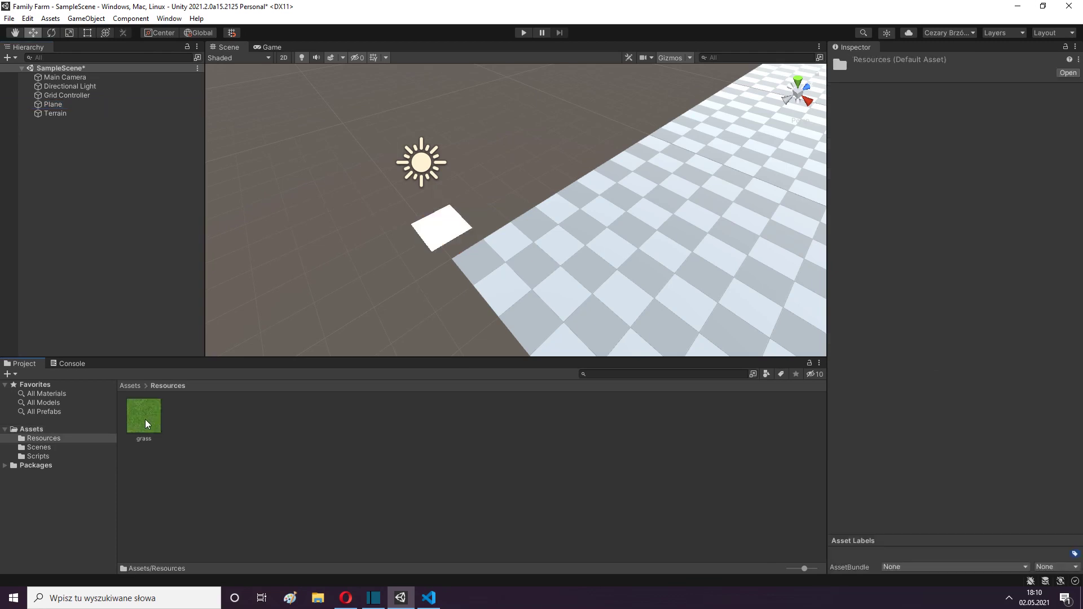
{"action": "left_click", "coordinate": [58, 107]}
{"action": "left_click_drag", "start_coordinate": [164, 426], "coordinate": [923, 529]}
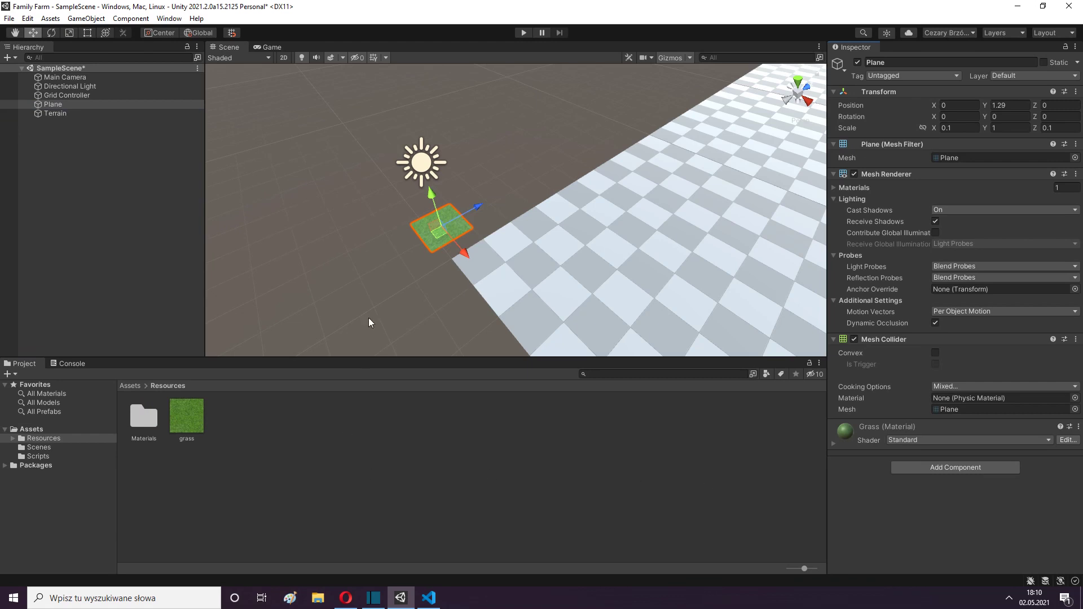
{"action": "left_click", "coordinate": [348, 238]}
{"action": "right_click_drag", "start_coordinate": [348, 239], "coordinate": [15, 61]}
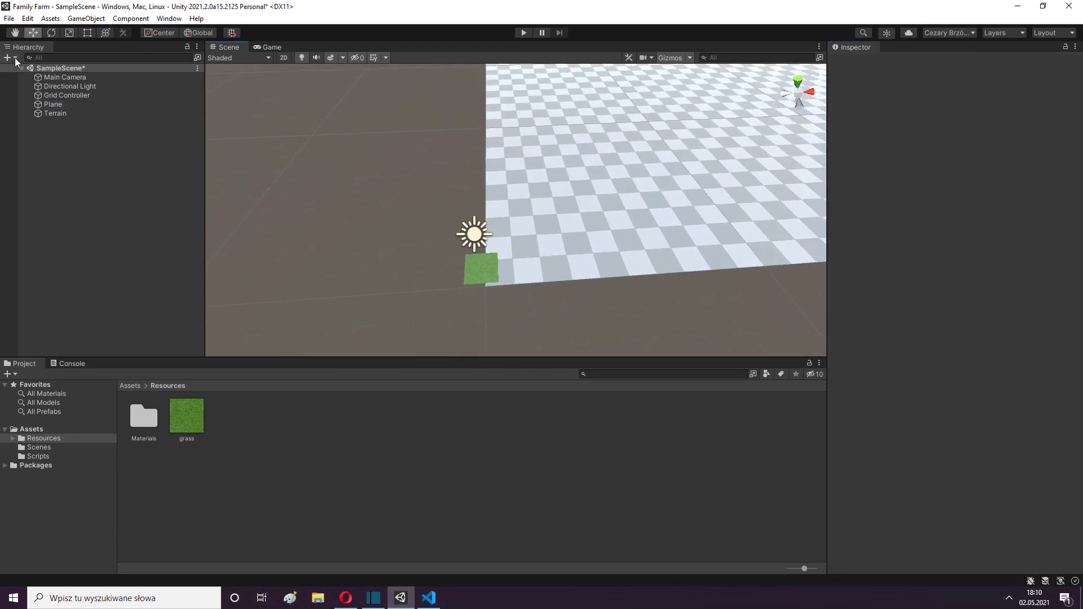
Step: Delete the Terrain from the Hierarchy and the New Terrain asset from Assets
{"action": "right_click", "coordinate": [77, 113]}
{"action": "left_click", "coordinate": [106, 197]}
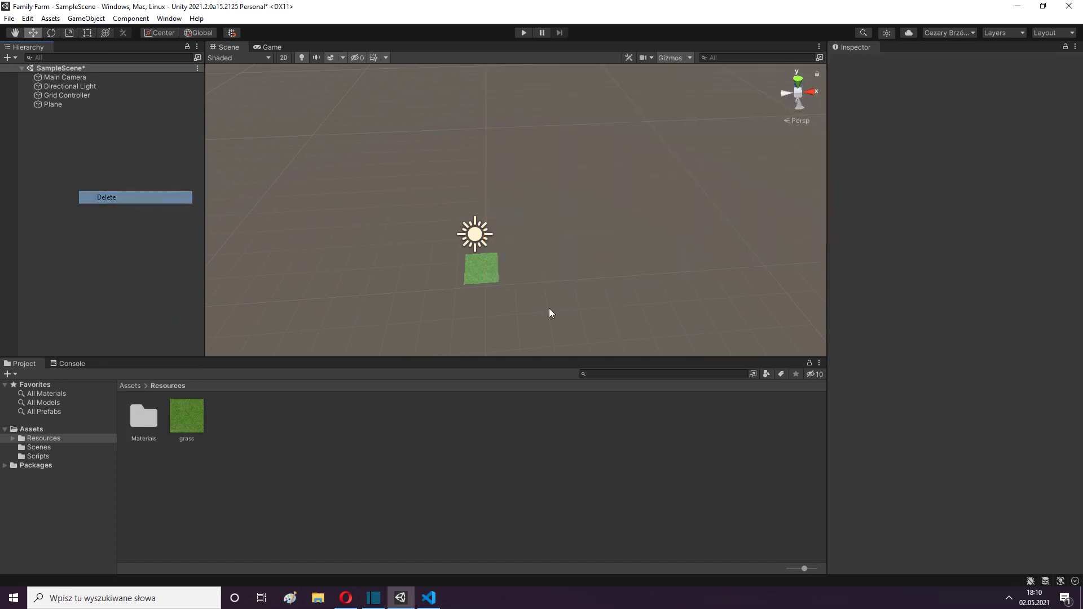
{"action": "left_click", "coordinate": [32, 429]}
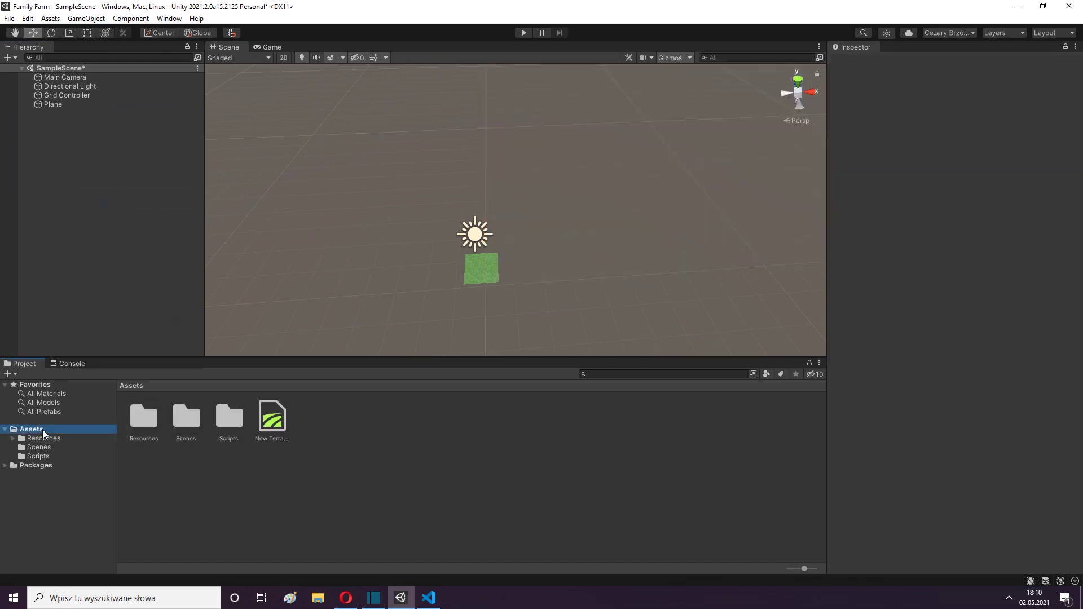
{"action": "right_click", "coordinate": [268, 425]}
{"action": "left_click", "coordinate": [314, 177]}
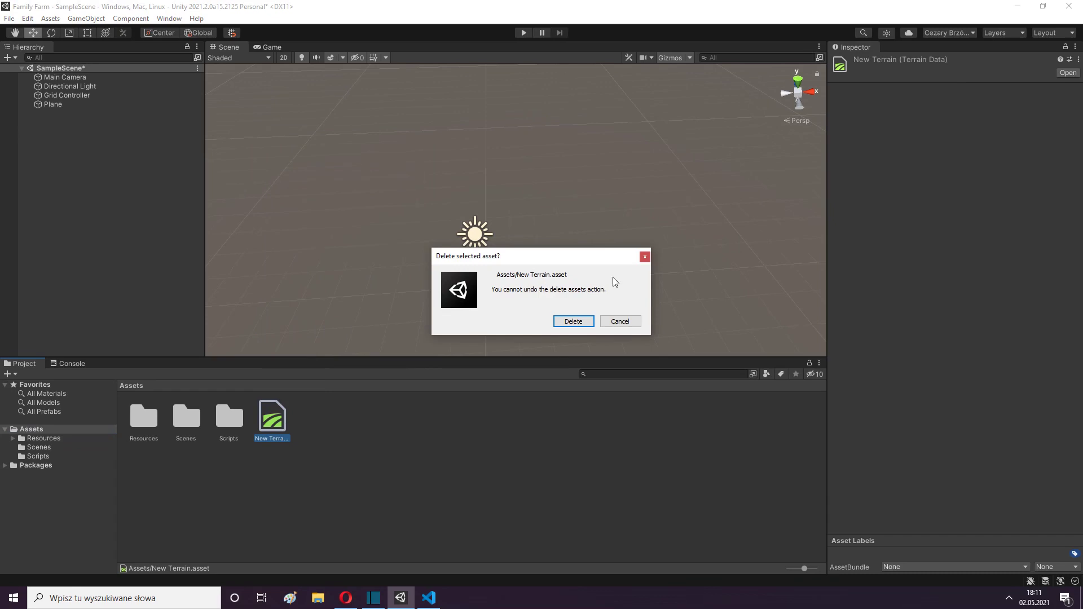
{"action": "left_click", "coordinate": [576, 321]}
{"action": "left_click_drag", "start_coordinate": [607, 244], "coordinate": [582, 246], "text": "alt"}
Step: Create a Prefabs folder in Assets and open it
{"action": "right_click", "coordinate": [377, 429]}
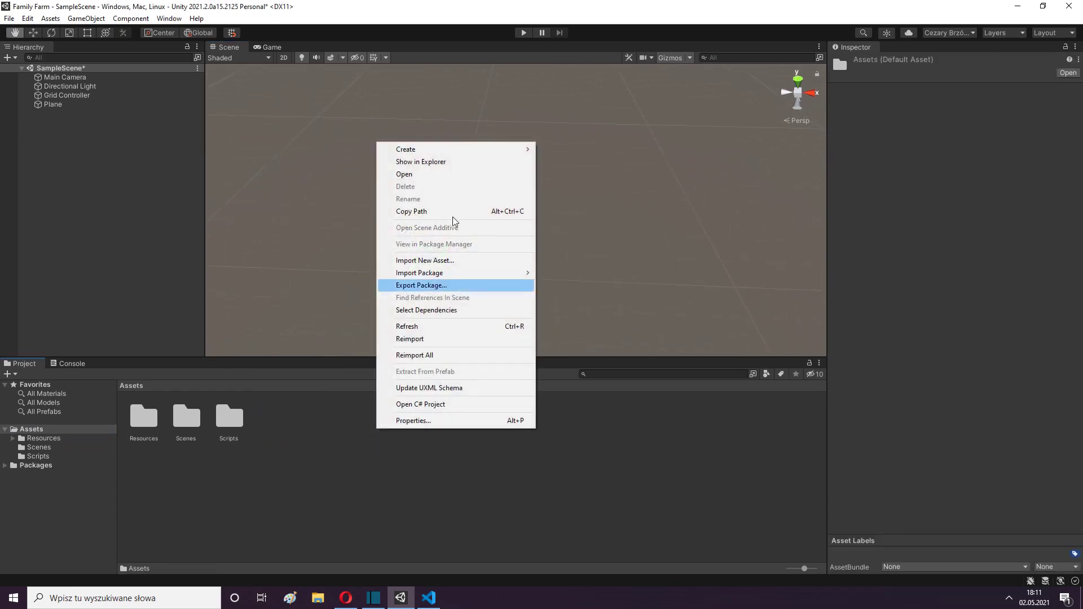
{"action": "mouse_move", "coordinate": [453, 149]}
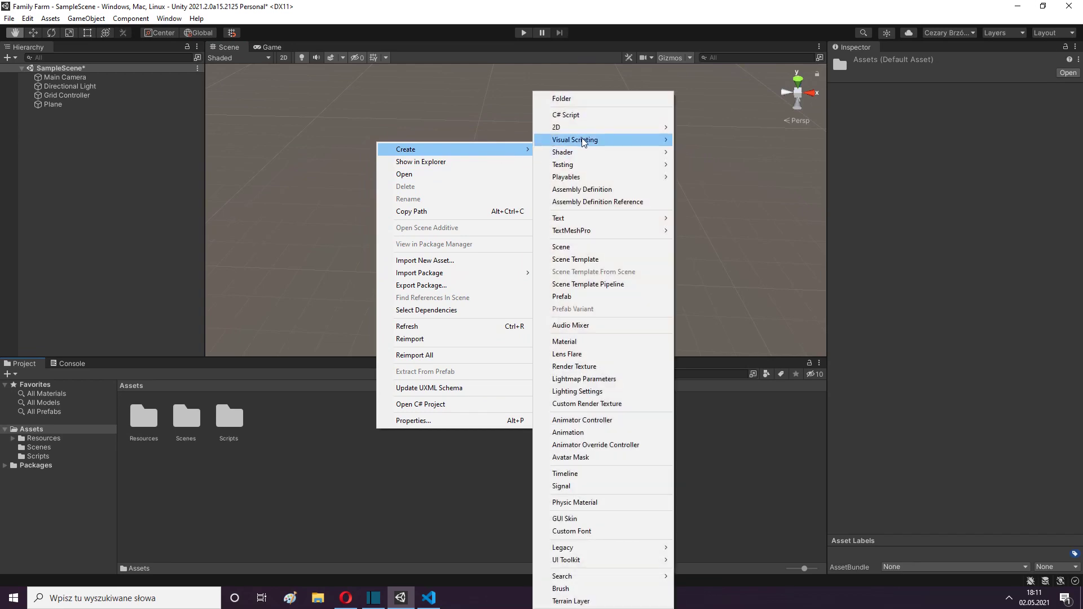
{"action": "left_click", "coordinate": [574, 94]}
{"action": "type", "text": "Prefabs"}
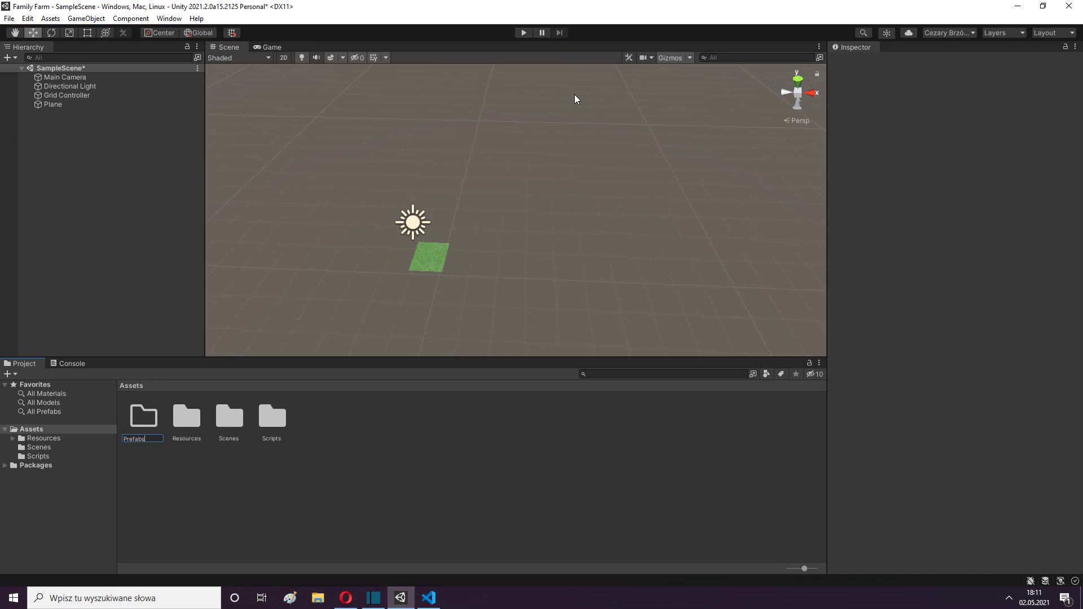
{"action": "key", "text": "Return"}
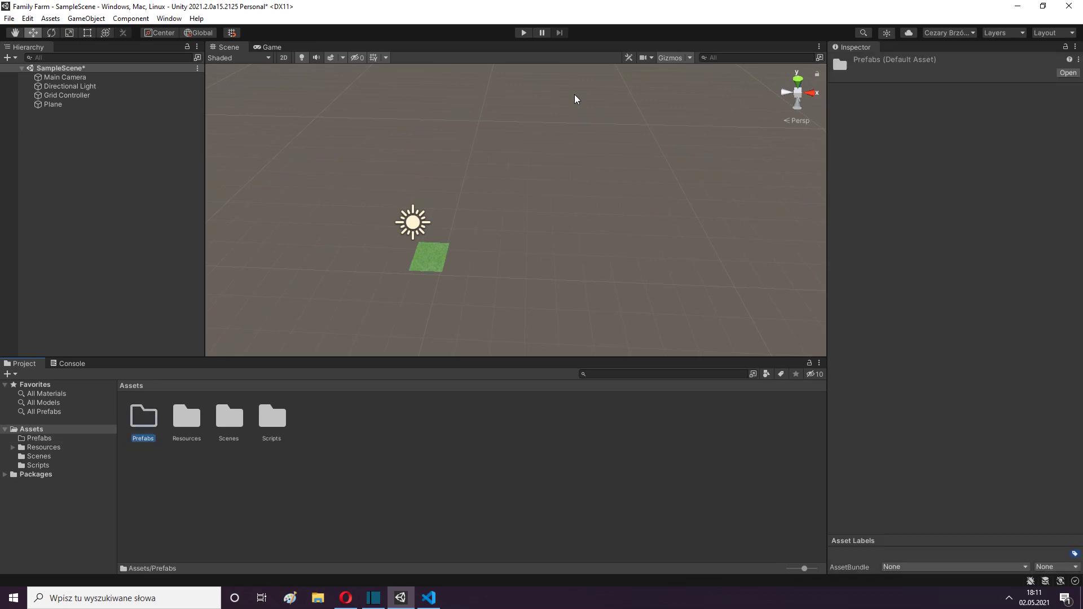
{"action": "left_click", "coordinate": [418, 435]}
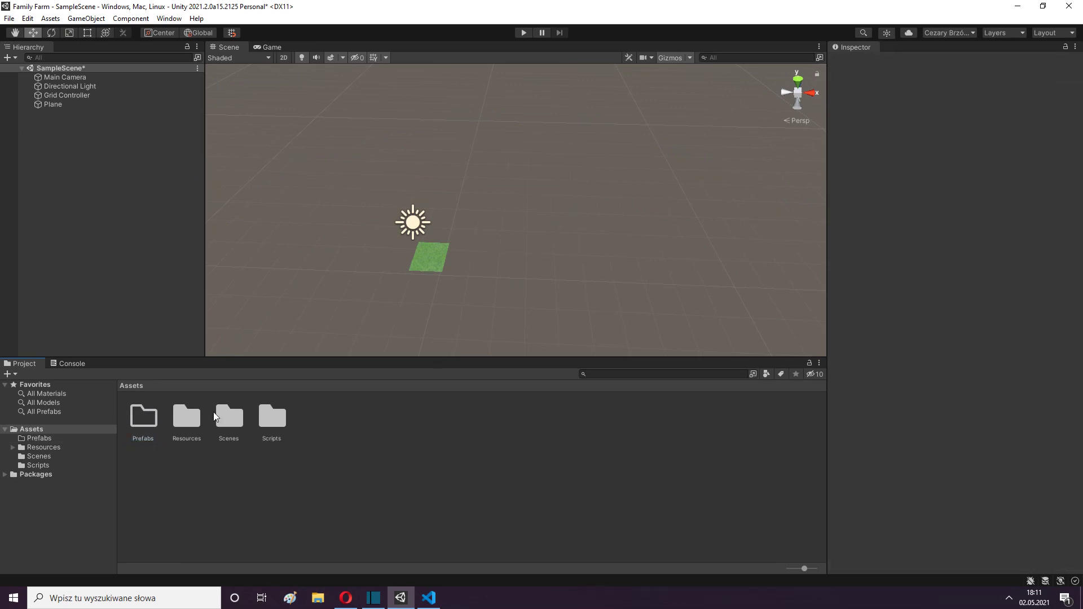
{"action": "double_click", "coordinate": [150, 417]}
Step: Turn the Plane into a prefab in Prefabs, then delete it from the scene
{"action": "left_click", "coordinate": [363, 462]}
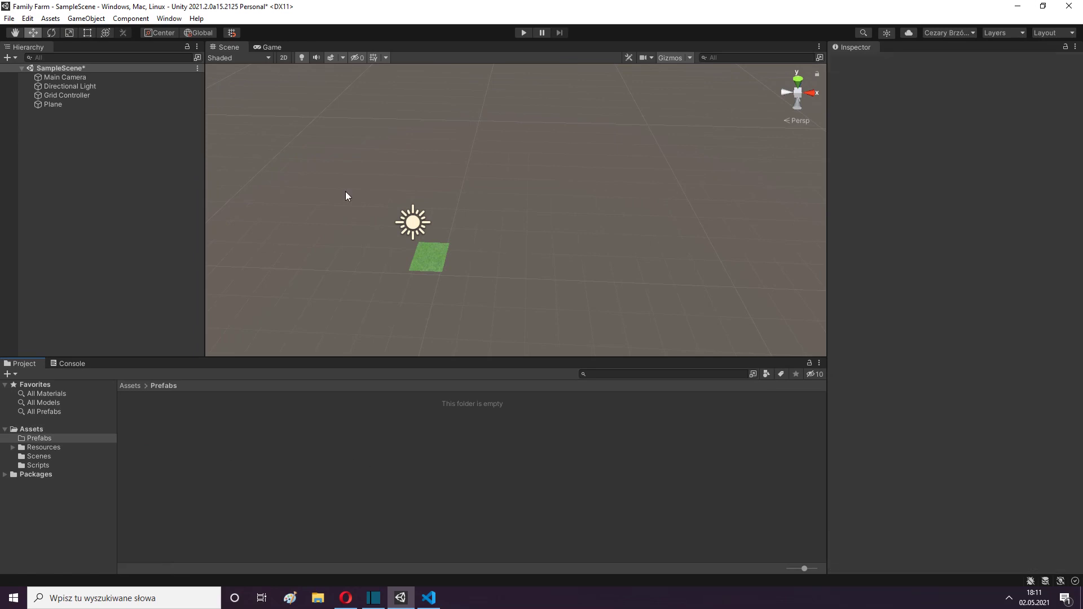
{"action": "left_click_drag", "start_coordinate": [45, 105], "coordinate": [287, 435]}
{"action": "left_click", "coordinate": [274, 289]}
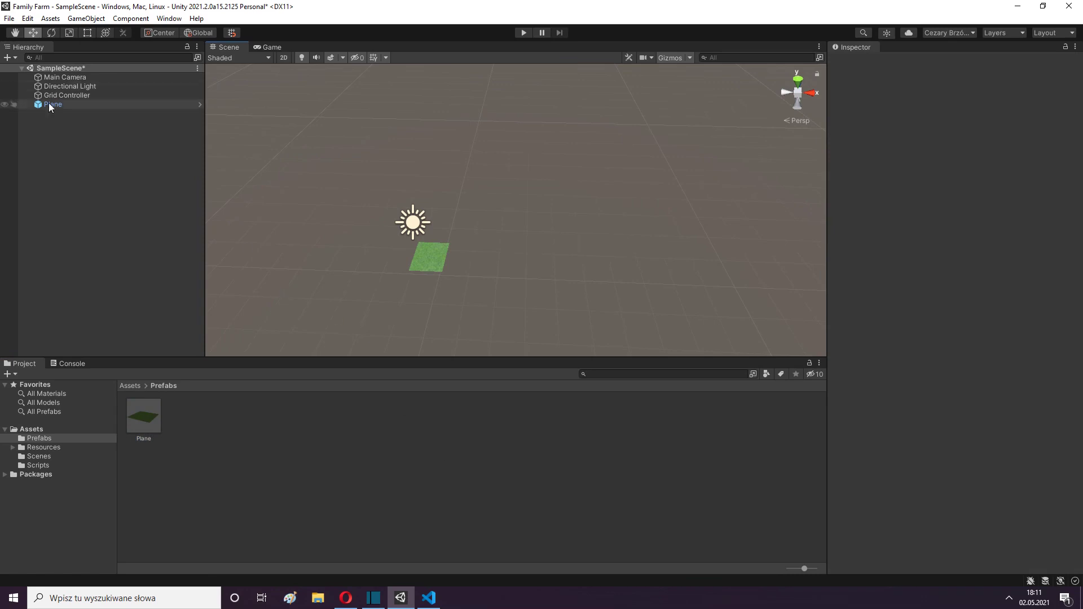
{"action": "left_click", "coordinate": [69, 106]}
{"action": "right_click", "coordinate": [69, 106]}
{"action": "left_click", "coordinate": [136, 196]}
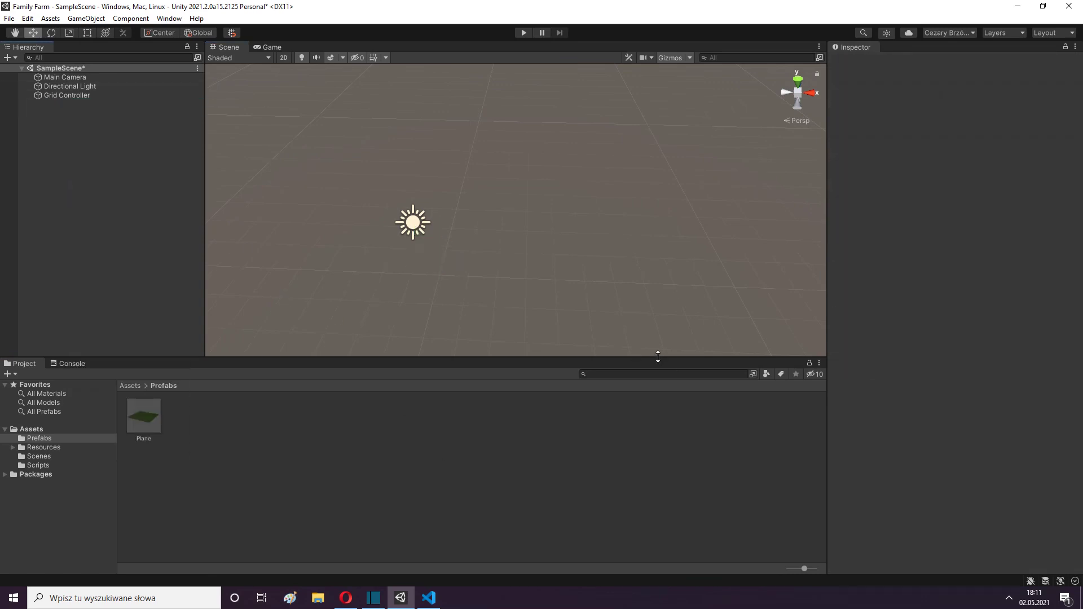
Step: Review the GameGrid.cs script in Visual Studio Code and clear its text selection
{"action": "left_click", "coordinate": [429, 598]}
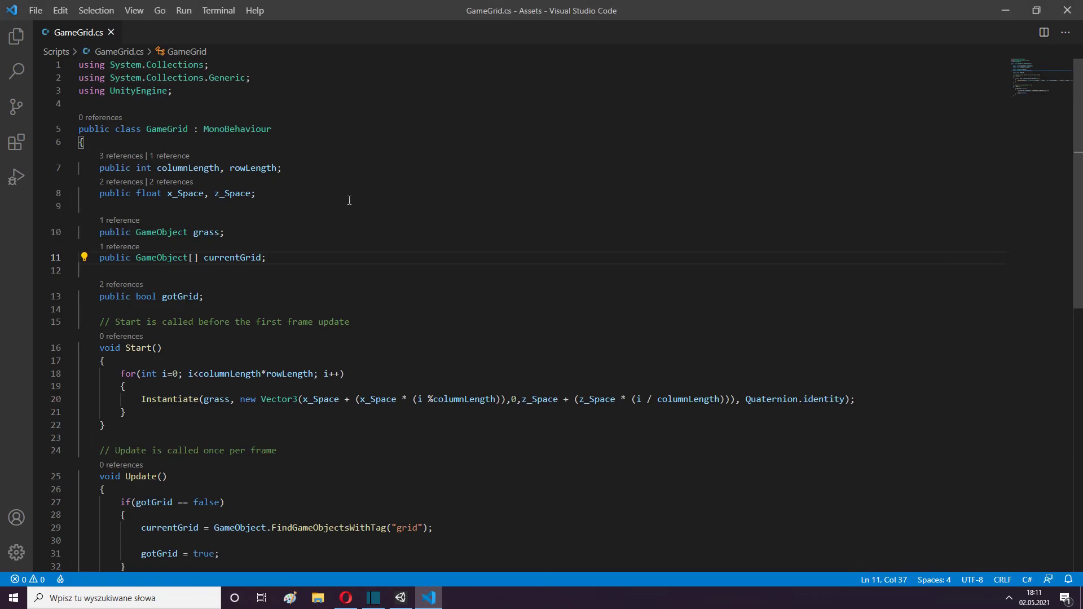
{"action": "scroll", "coordinate": [349, 201], "scroll_direction": "down", "scroll_amount": 2}
{"action": "mouse_move", "coordinate": [391, 426]}
{"action": "left_mouse_down"}
{"action": "mouse_move", "coordinate": [125, 413]}
{"action": "mouse_move", "coordinate": [424, 426]}
{"action": "left_mouse_up"}
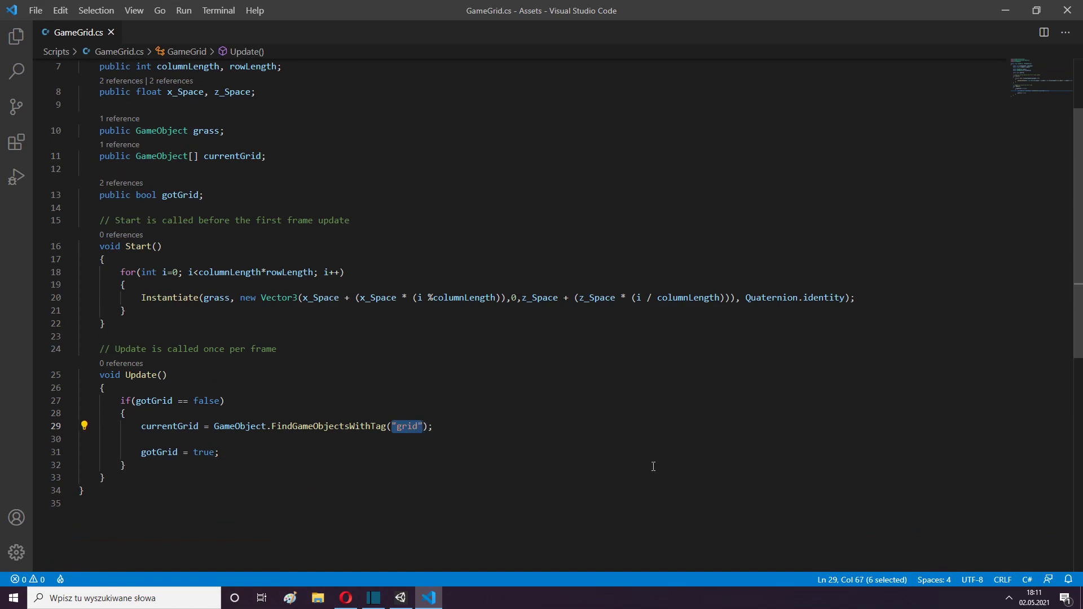
{"action": "left_click", "coordinate": [548, 421]}
Step: Add a new tag named grid from the Plane prefab's Tag dropdown
{"action": "left_click", "coordinate": [400, 598]}
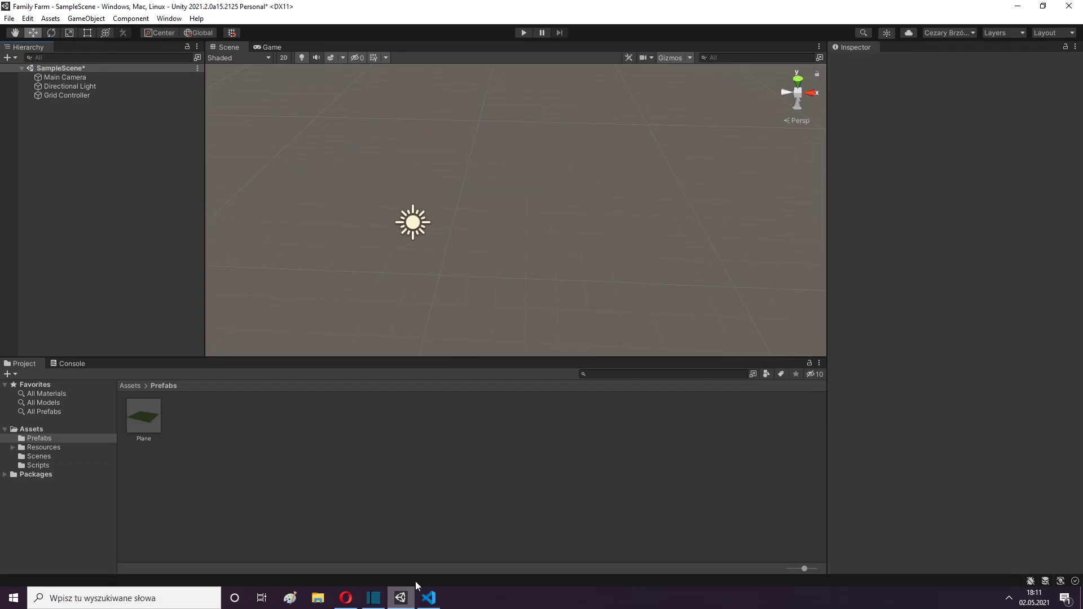
{"action": "left_click", "coordinate": [442, 446]}
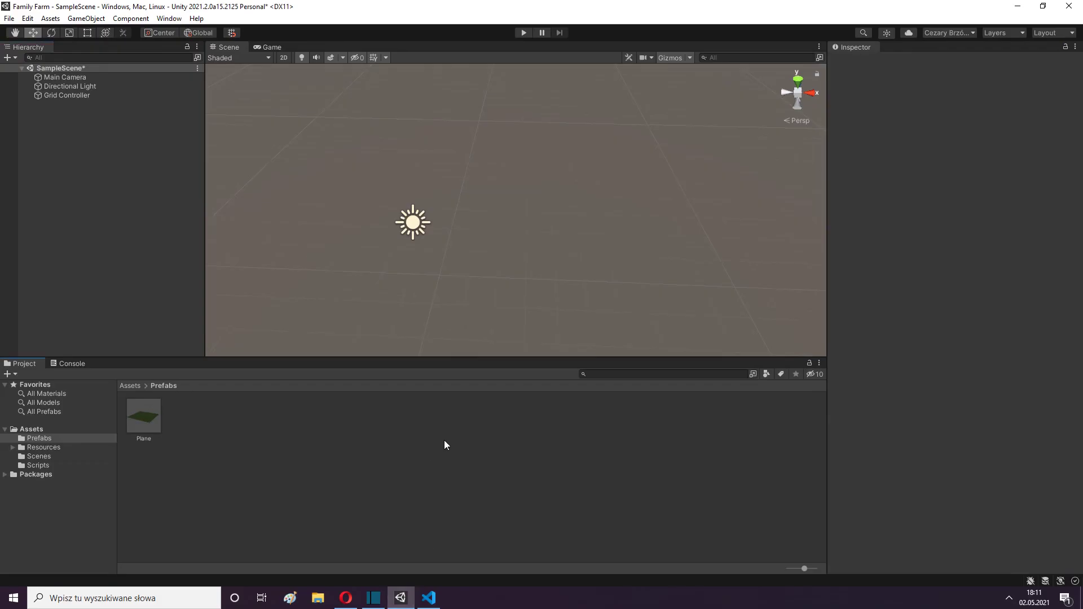
{"action": "left_click", "coordinate": [146, 415]}
{"action": "left_click", "coordinate": [893, 139]}
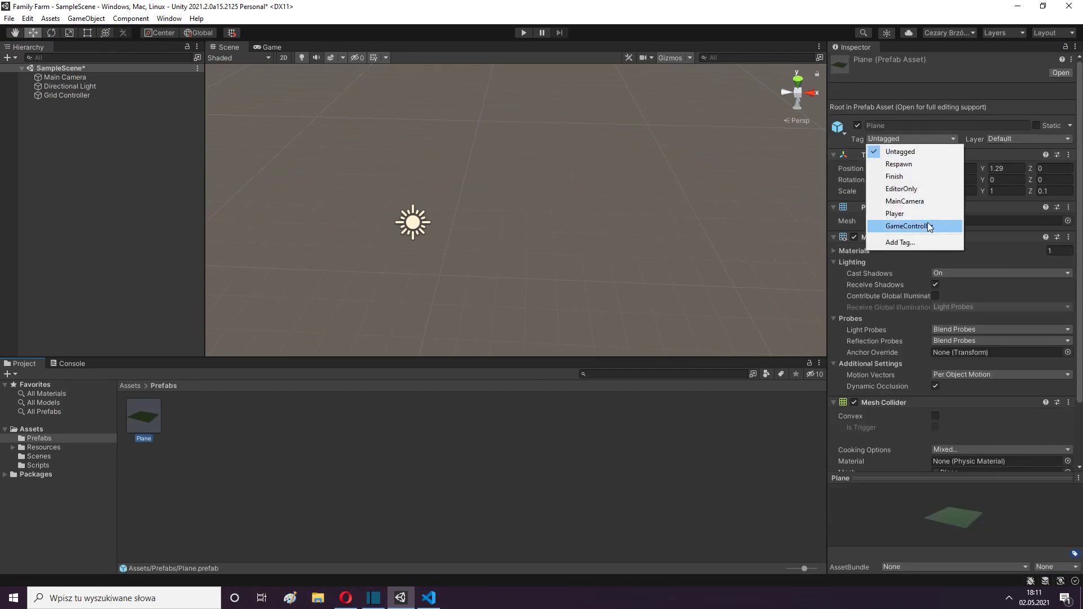
{"action": "left_click", "coordinate": [929, 242]}
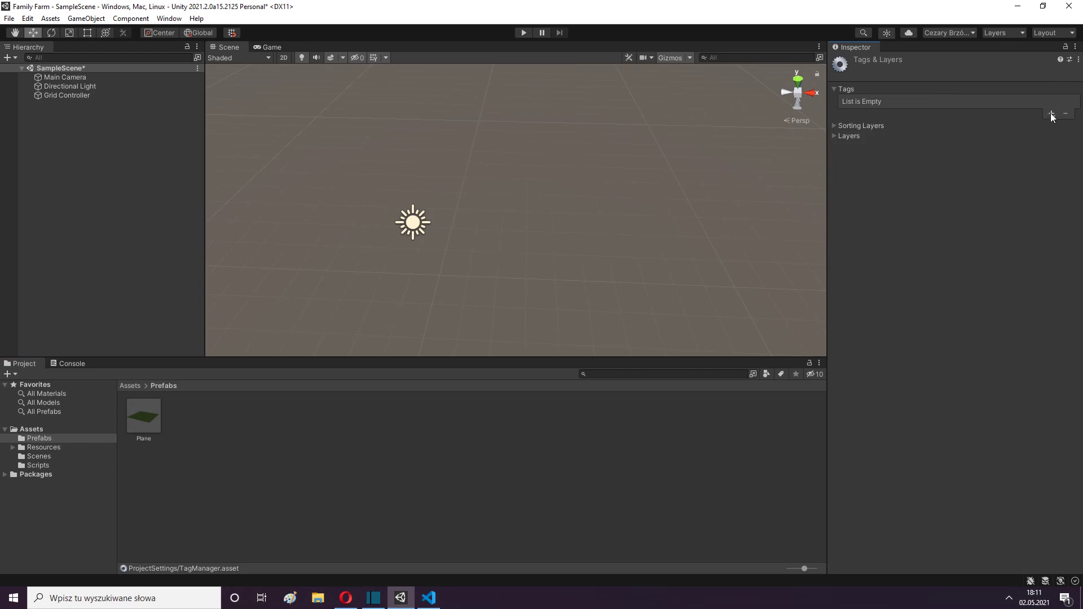
{"action": "left_click", "coordinate": [1052, 114]}
{"action": "type", "text": "grid"}
{"action": "left_click", "coordinate": [915, 129]}
Step: Set the Plane prefab's Tag to grid
{"action": "left_click", "coordinate": [151, 418]}
{"action": "left_click", "coordinate": [888, 139]}
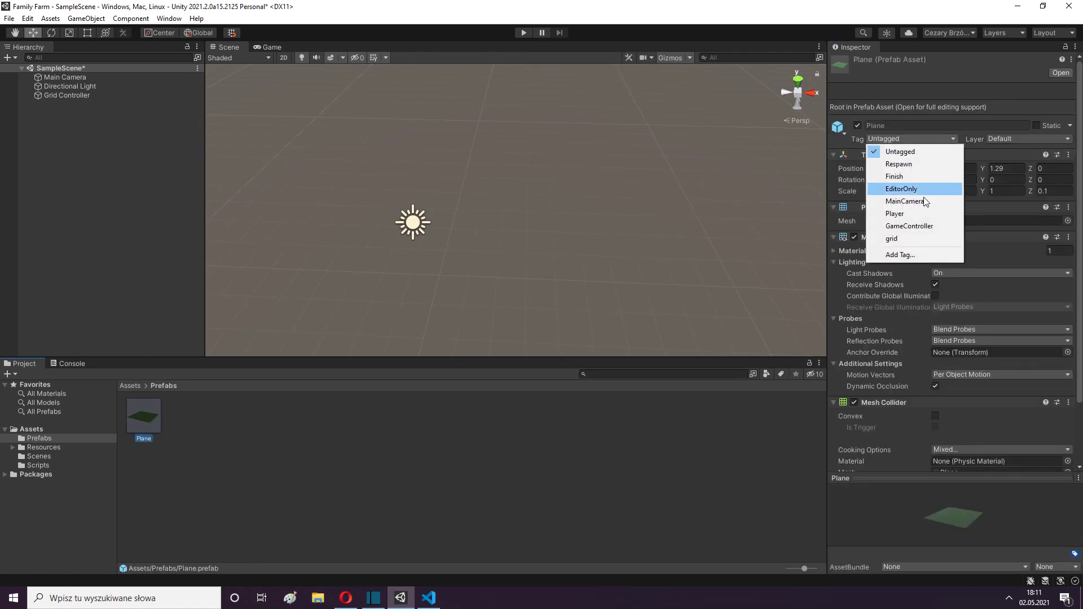
{"action": "left_click", "coordinate": [922, 238]}
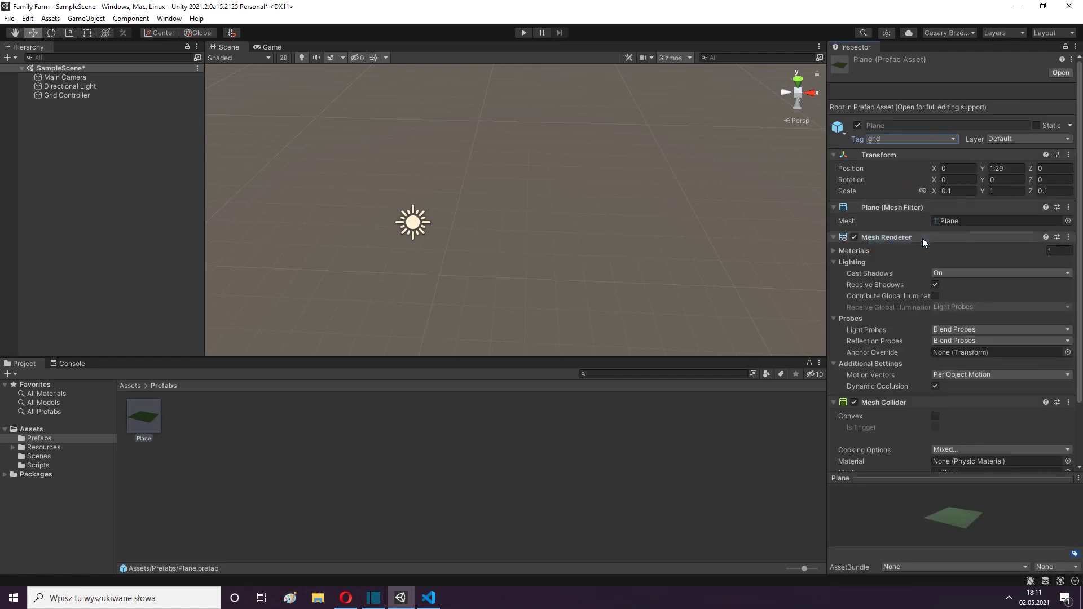
{"action": "left_click", "coordinate": [598, 449]}
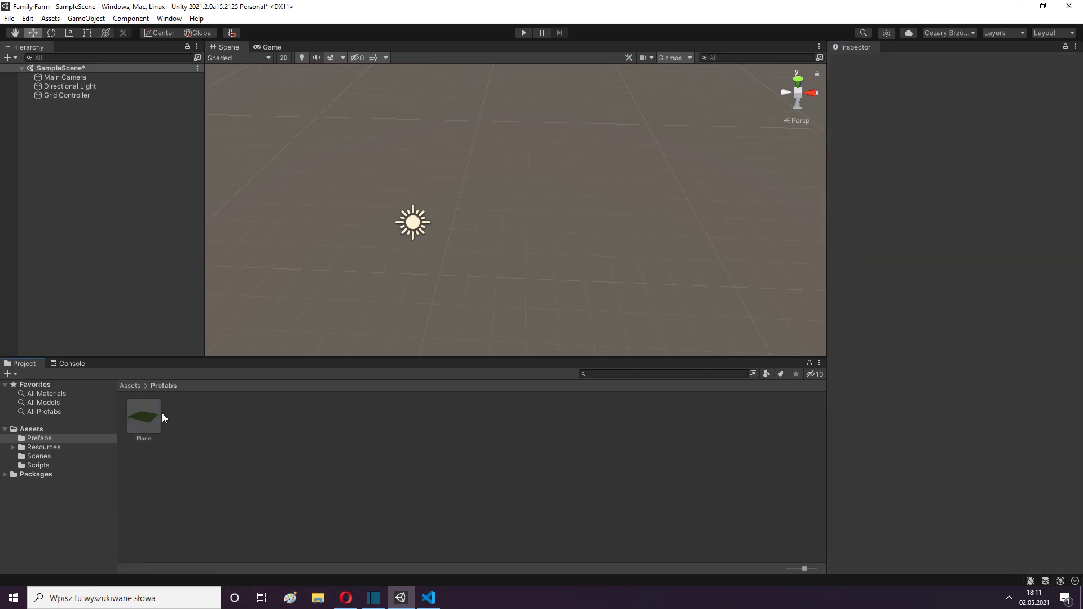
Step: Assign the Plane prefab to the Grid Controller's Grass slot
{"action": "left_click", "coordinate": [31, 430]}
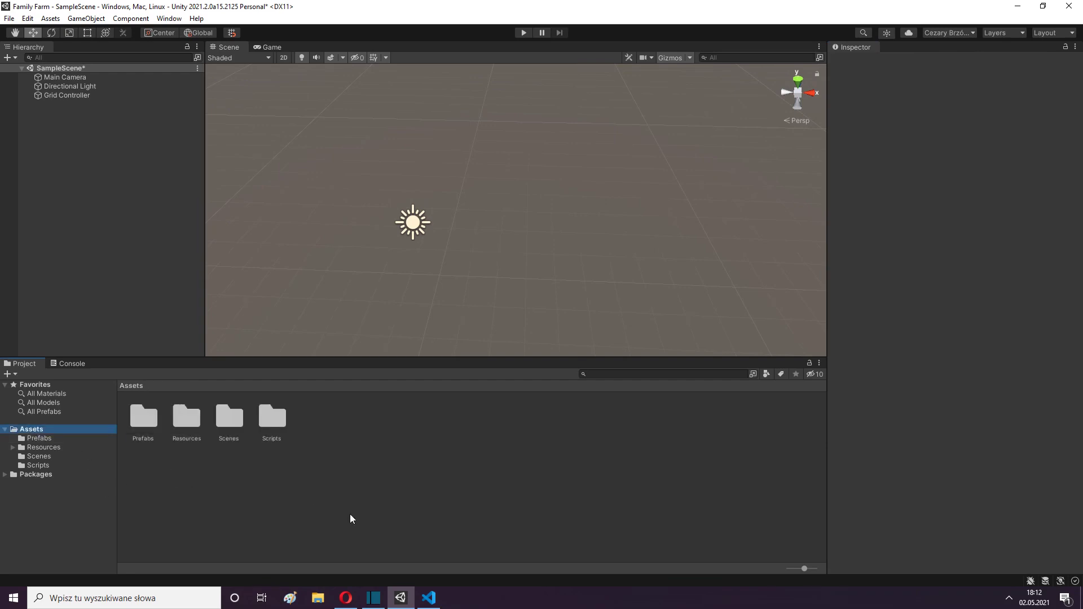
{"action": "left_click", "coordinate": [73, 95]}
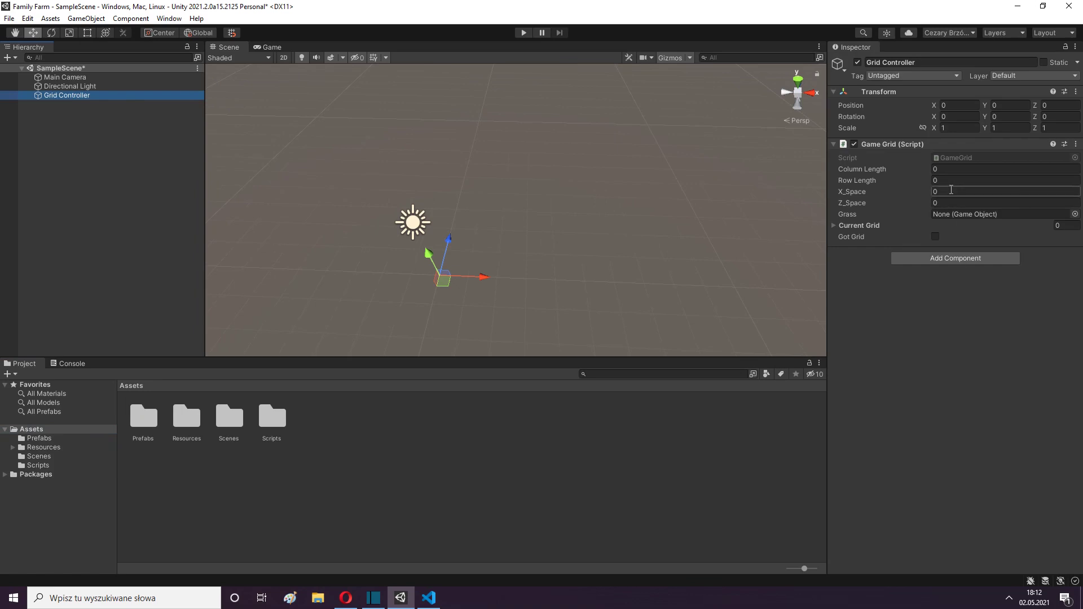
{"action": "left_click", "coordinate": [57, 447]}
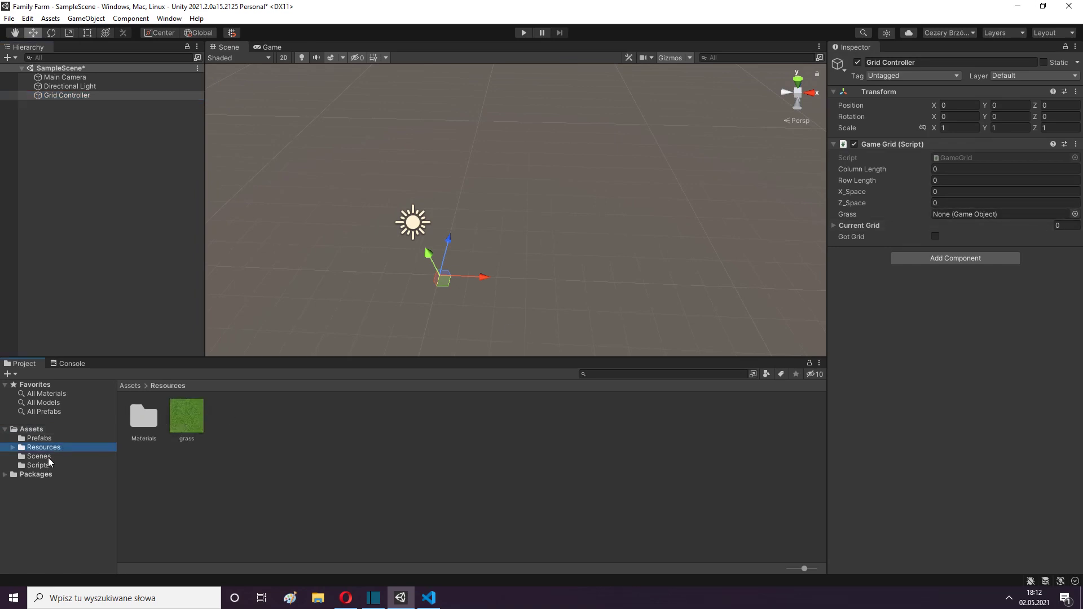
{"action": "left_click", "coordinate": [39, 439]}
{"action": "mouse_move", "coordinate": [141, 421]}
{"action": "left_mouse_down"}
{"action": "mouse_move", "coordinate": [964, 208]}
{"action": "mouse_move", "coordinate": [953, 212]}
{"action": "left_mouse_up"}
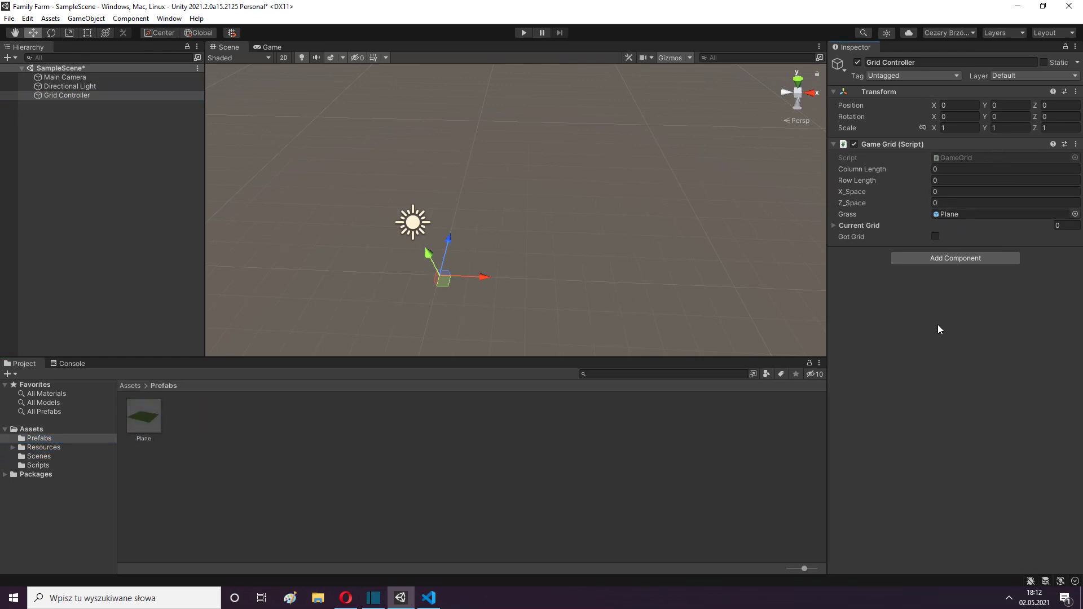
Step: Set Column Length 25, Row Length 25, X_Space 1 and Z_Space 1
{"action": "left_click", "coordinate": [974, 169]}
{"action": "type", "text": "25"}
{"action": "left_click", "coordinate": [954, 180]}
{"action": "type", "text": "25"}
{"action": "left_click", "coordinate": [949, 191]}
{"action": "type", "text": "1"}
{"action": "left_click", "coordinate": [948, 203]}
{"action": "type", "text": "1"}
{"action": "left_click", "coordinate": [932, 356]}
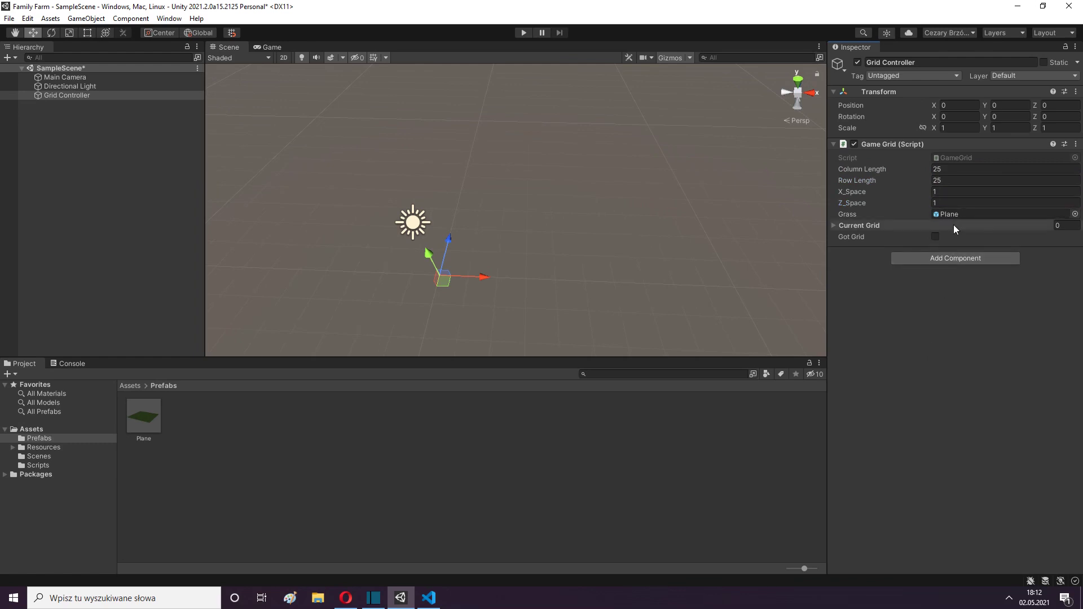
Step: Run the scene in play mode and view the spawned grass field in the Scene view
{"action": "left_click", "coordinate": [613, 502]}
{"action": "left_click", "coordinate": [271, 49]}
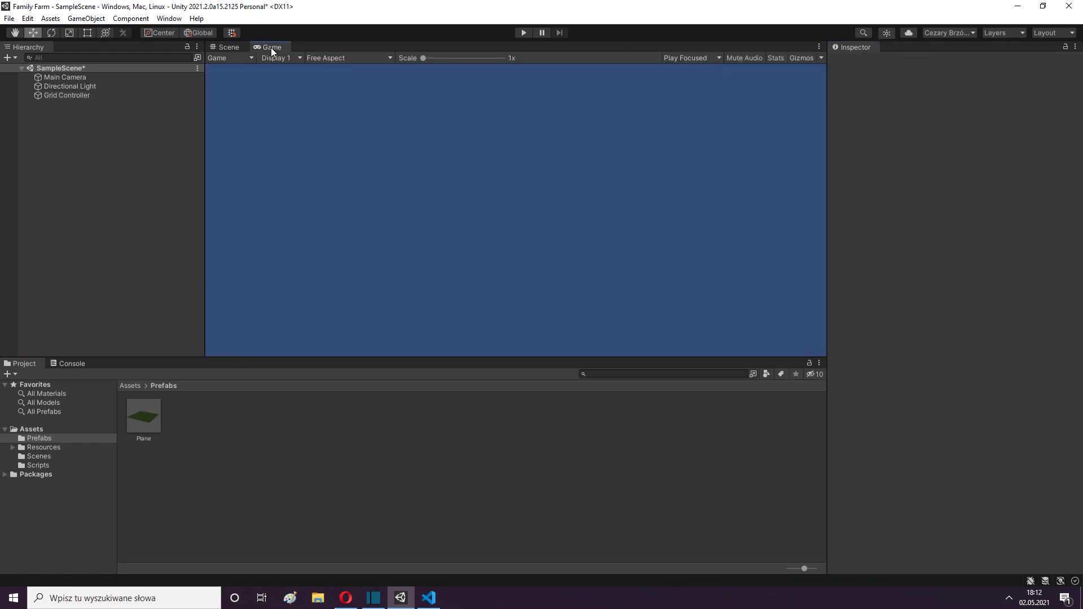
{"action": "left_click", "coordinate": [519, 34]}
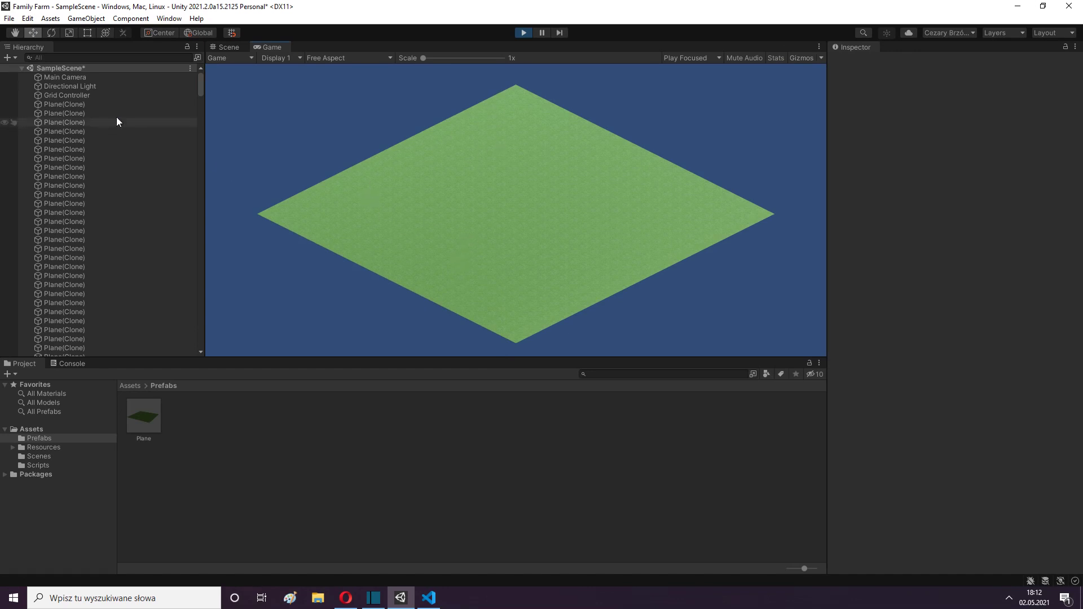
{"action": "left_click", "coordinate": [227, 45]}
{"action": "right_click_drag", "start_coordinate": [420, 210], "coordinate": [249, 172]}
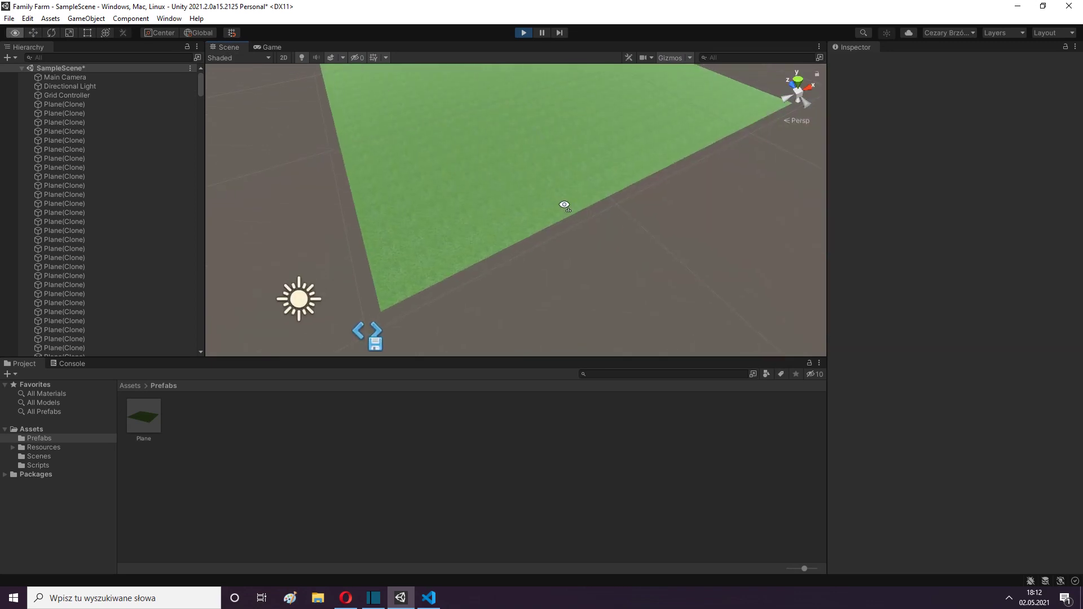
Step: Select five Plane(Clone) tiles in the Hierarchy to check their positions
{"action": "left_click", "coordinate": [36, 102]}
{"action": "left_click", "coordinate": [49, 112]}
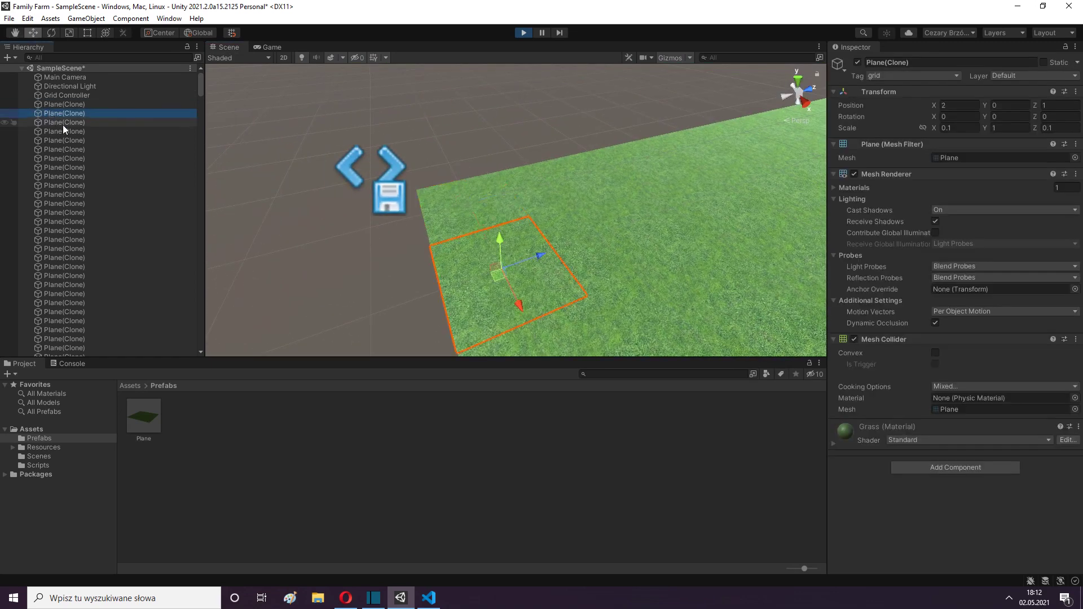
{"action": "left_click", "coordinate": [62, 123]}
{"action": "mouse_move", "coordinate": [315, 164]}
{"action": "right_mouse_down"}
{"action": "mouse_move", "coordinate": [471, 210]}
{"action": "mouse_move", "coordinate": [440, 206]}
{"action": "right_mouse_up"}
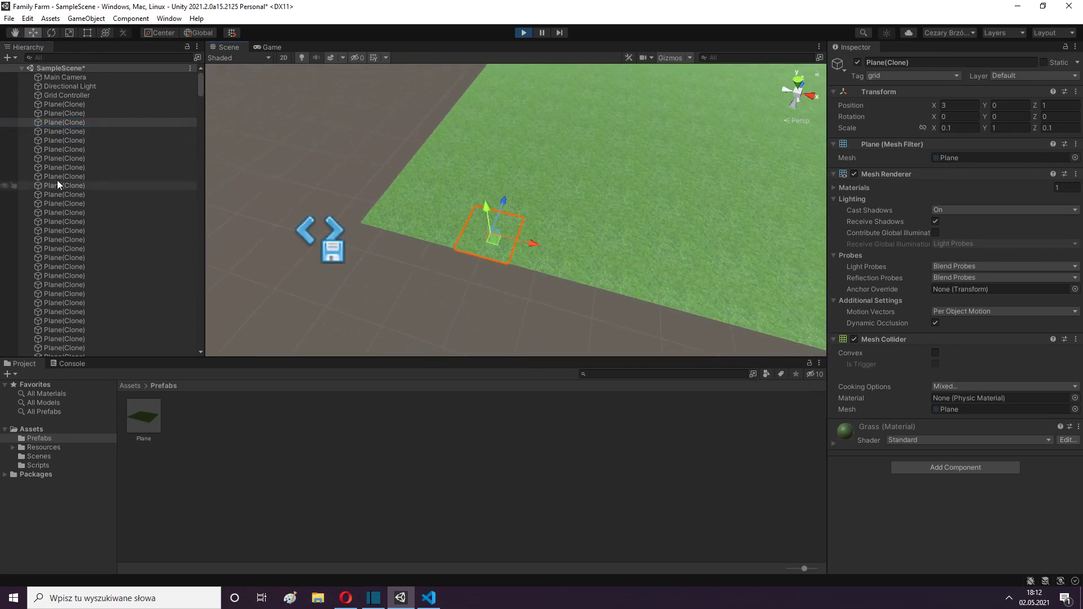
{"action": "left_click", "coordinate": [61, 131]}
{"action": "left_click", "coordinate": [63, 141]}
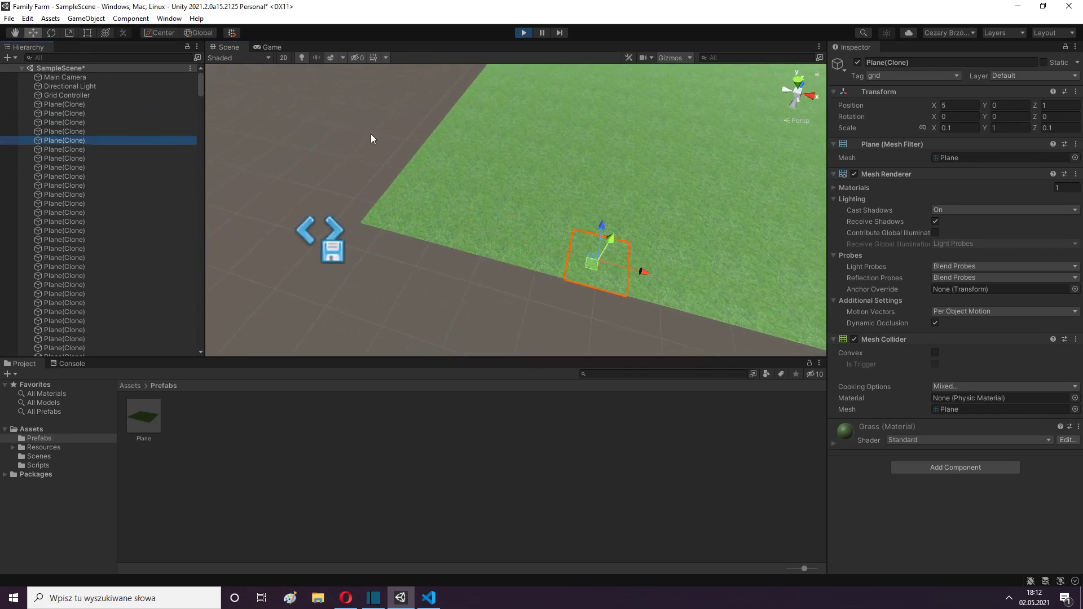
{"action": "left_click", "coordinate": [427, 164]}
{"action": "mouse_move", "coordinate": [428, 164]}
{"action": "right_mouse_down"}
{"action": "mouse_move", "coordinate": [415, 263]}
{"action": "mouse_move", "coordinate": [512, 157]}
{"action": "right_mouse_up"}
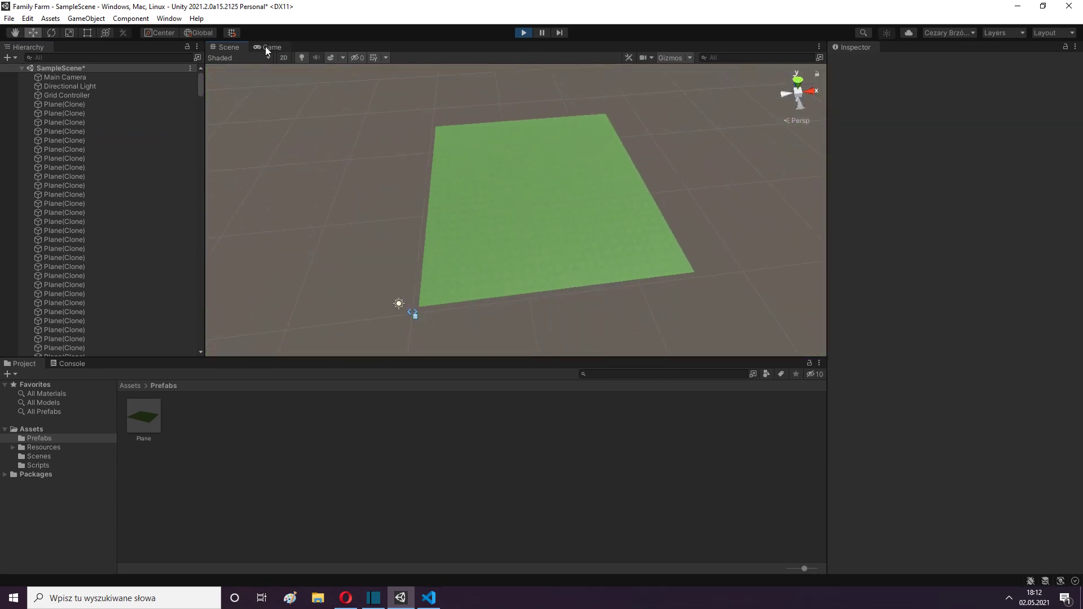
Step: Check the field in the Game view, the Main Camera's isometric settings, and the Grid Controller
{"action": "left_click", "coordinate": [265, 46]}
{"action": "left_click", "coordinate": [59, 78]}
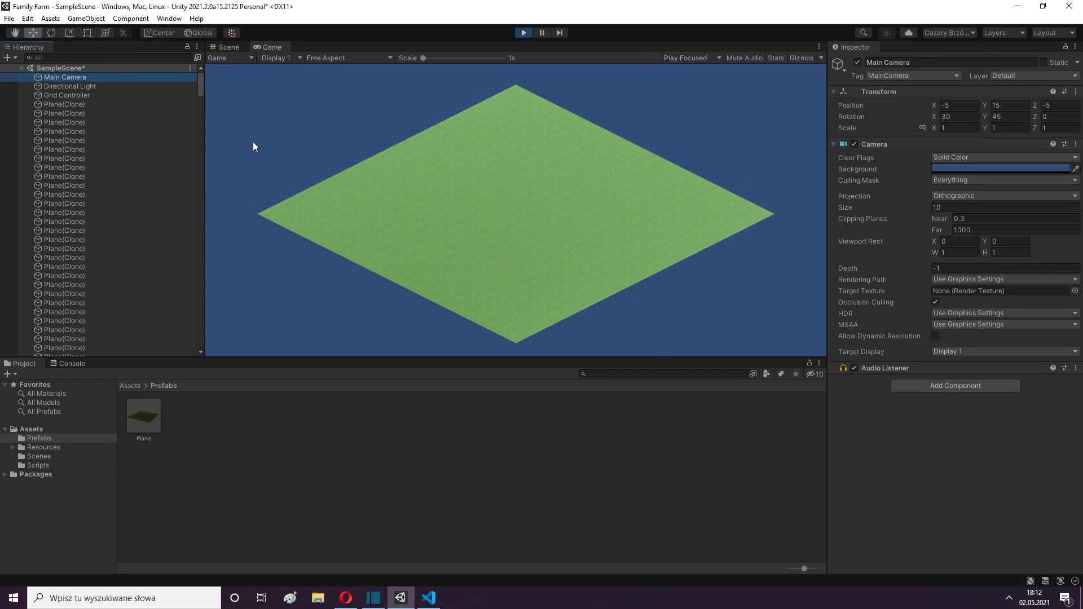
{"action": "left_click", "coordinate": [95, 95]}
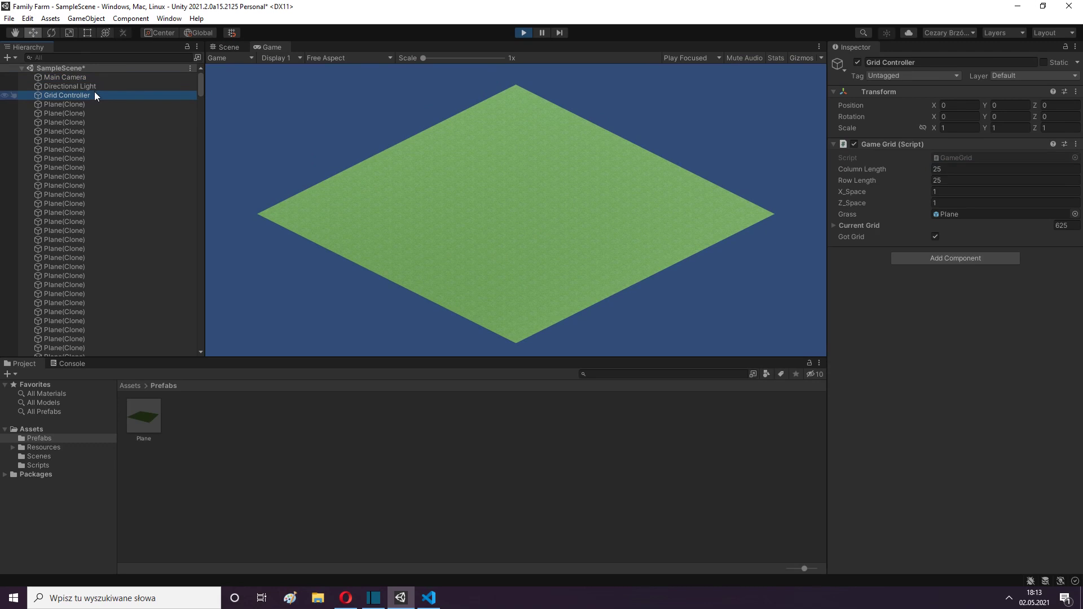
Step: Verify that Current Grid lists all 625 tile clones, then stop play mode
{"action": "left_click", "coordinate": [834, 226]}
{"action": "scroll", "coordinate": [943, 277], "scroll_direction": "down", "scroll_amount": 10}
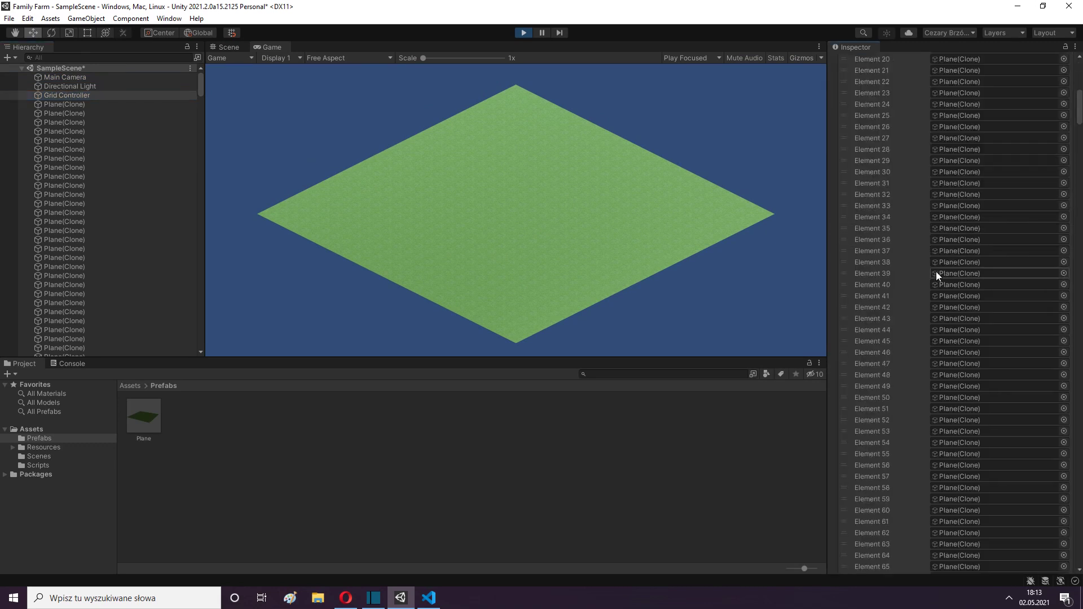
{"action": "scroll", "coordinate": [936, 272], "scroll_direction": "down", "scroll_amount": 10}
{"action": "scroll", "coordinate": [935, 271], "scroll_direction": "down", "scroll_amount": 10}
{"action": "scroll", "coordinate": [935, 271], "scroll_direction": "down", "scroll_amount": 5}
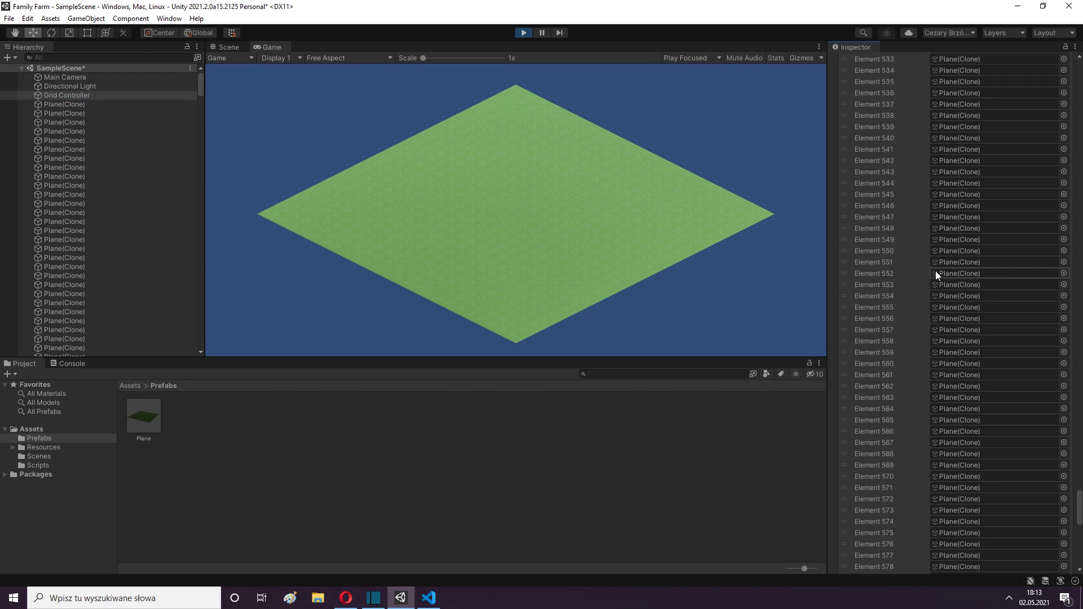
{"action": "scroll", "coordinate": [936, 271], "scroll_direction": "down", "scroll_amount": 3}
{"action": "scroll", "coordinate": [889, 208], "scroll_direction": "up", "scroll_amount": 2}
{"action": "scroll", "coordinate": [892, 217], "scroll_direction": "up", "scroll_amount": 4}
{"action": "scroll", "coordinate": [915, 246], "scroll_direction": "up", "scroll_amount": 6}
{"action": "scroll", "coordinate": [915, 246], "scroll_direction": "up", "scroll_amount": 12}
{"action": "scroll", "coordinate": [915, 246], "scroll_direction": "up", "scroll_amount": 10}
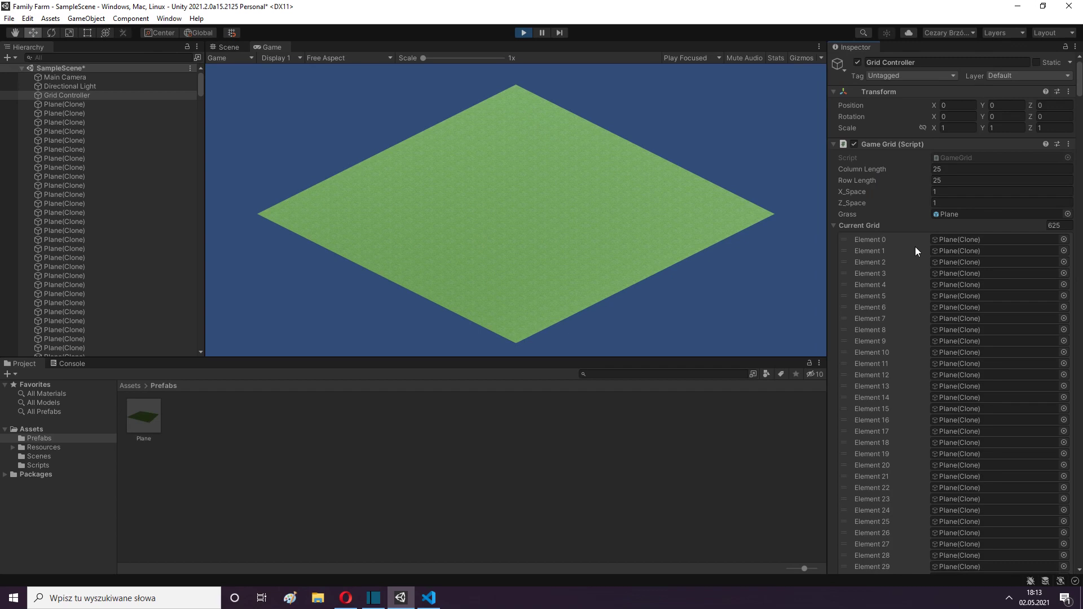
{"action": "left_click", "coordinate": [834, 228]}
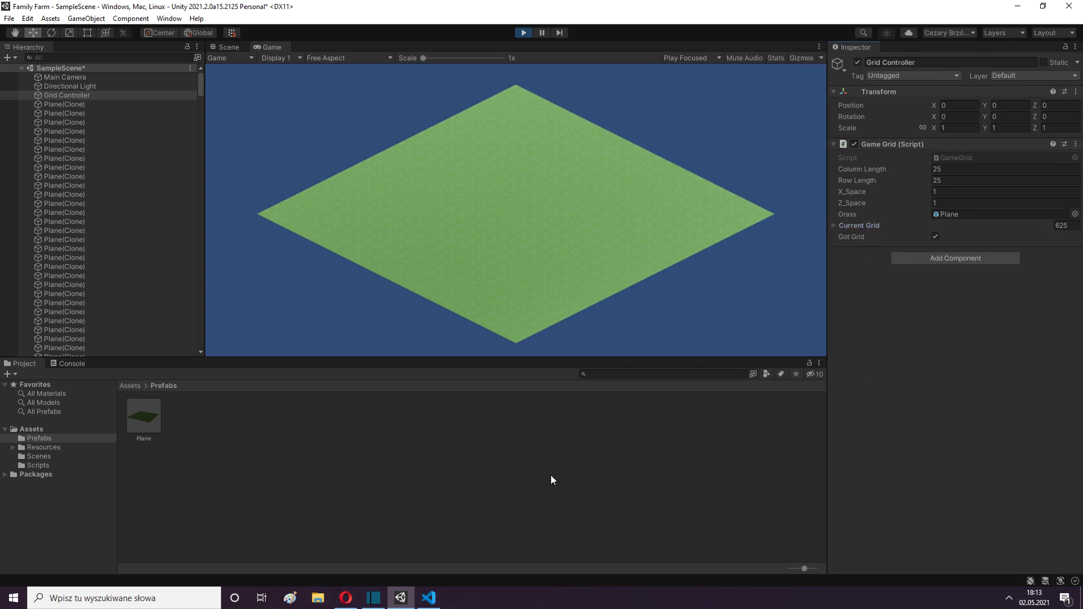
{"action": "left_click", "coordinate": [522, 32]}
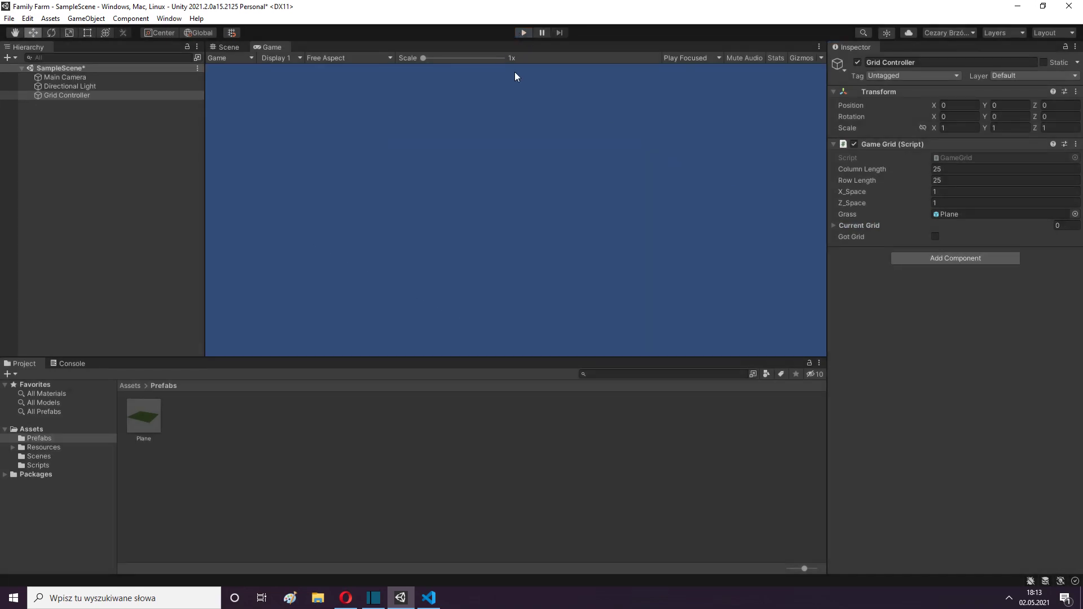
Step: Deselect the Grid Controller and show the Prefabs, Resources, Scenes and Scripts folders under Assets
{"action": "left_click", "coordinate": [396, 474]}
{"action": "left_click", "coordinate": [31, 429]}
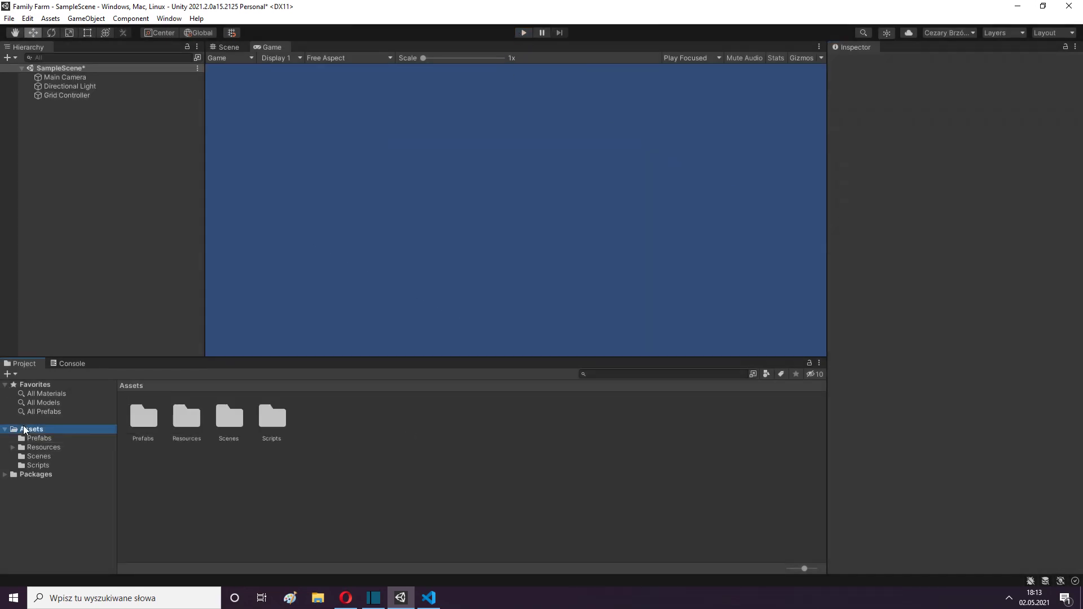